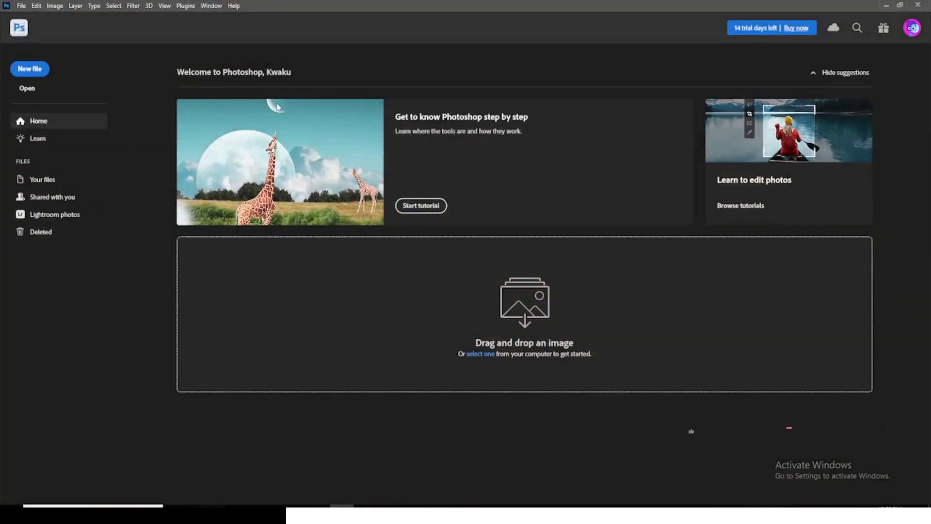
Create a 2000 × 2000 px, 300 ppi document named BDAY FLYER.
{"action": "key", "text": "ctrl+n"}
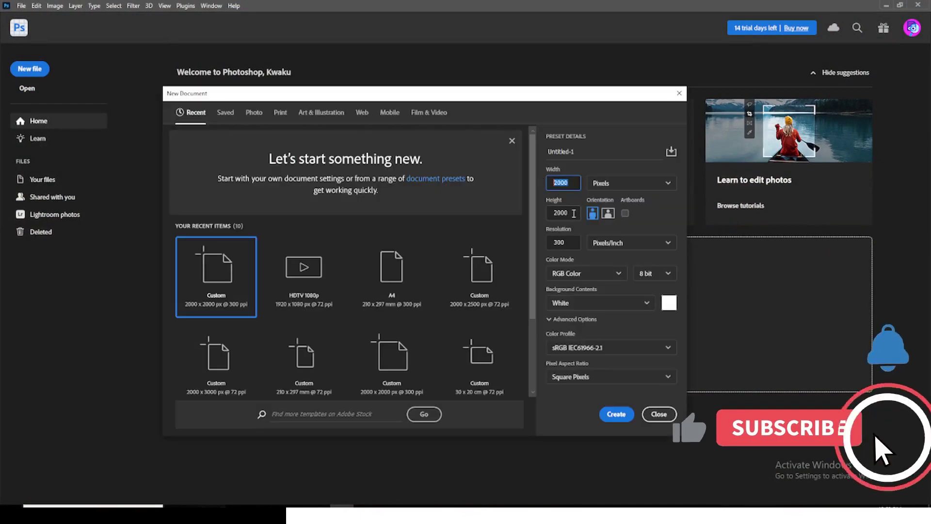
{"action": "left_click", "coordinate": [568, 243]}
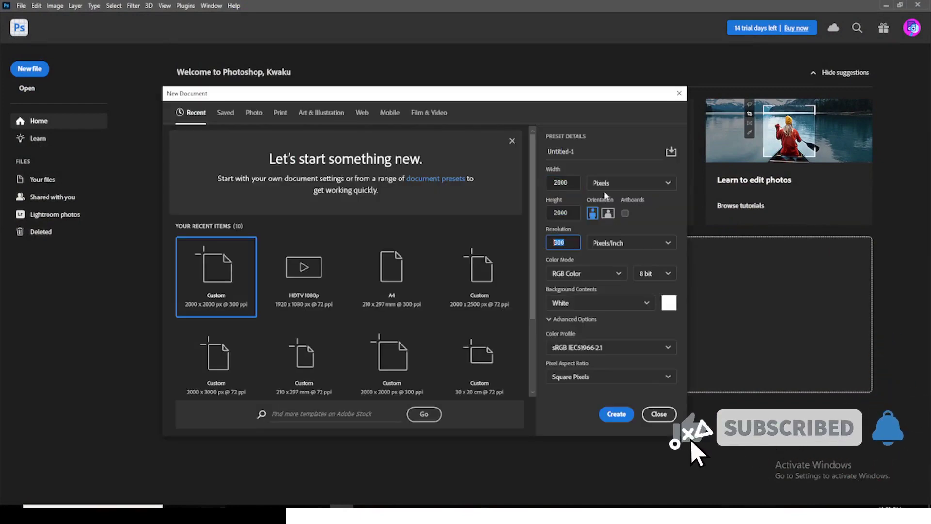
{"action": "left_click", "coordinate": [562, 151]}
{"action": "type", "text": "BDAY FLYER"}
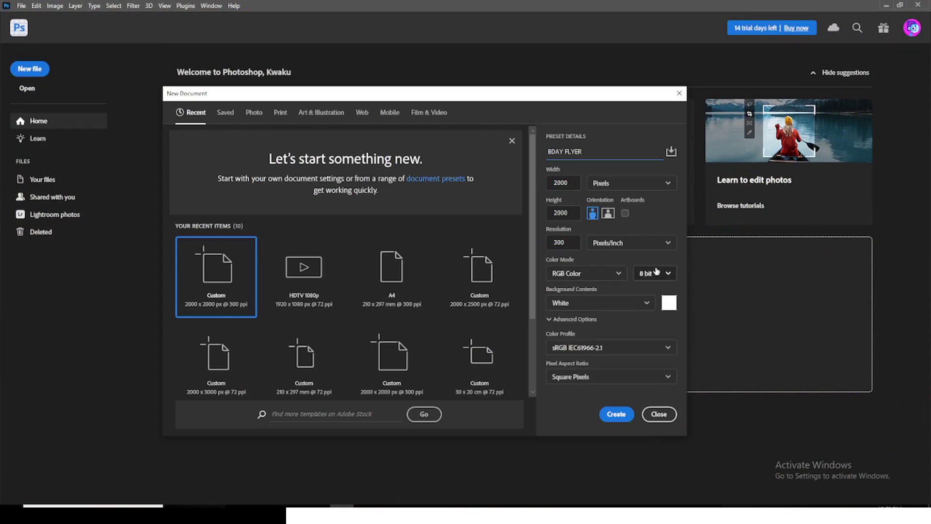
{"action": "left_click", "coordinate": [617, 414]}
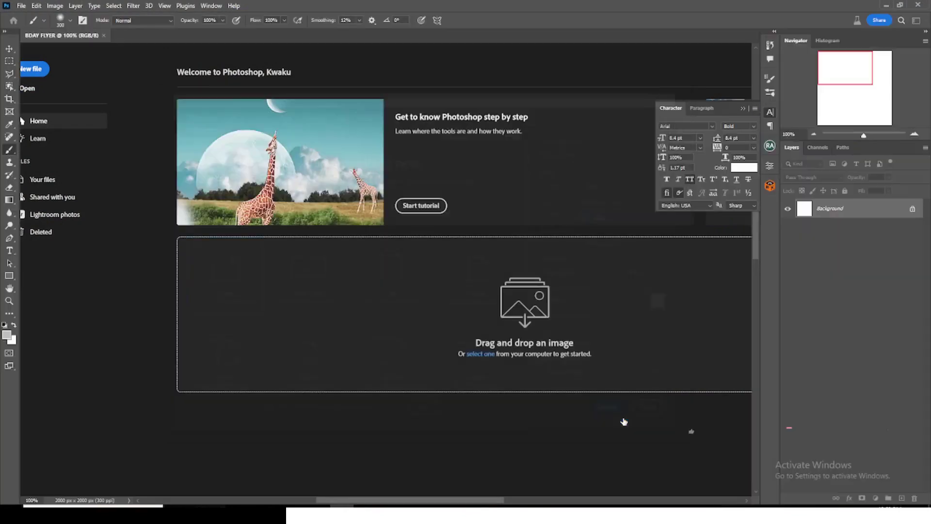
Add a New Guide Layout with 2 columns, 2 rows and 100 px margins.
{"action": "left_click", "coordinate": [165, 5]}
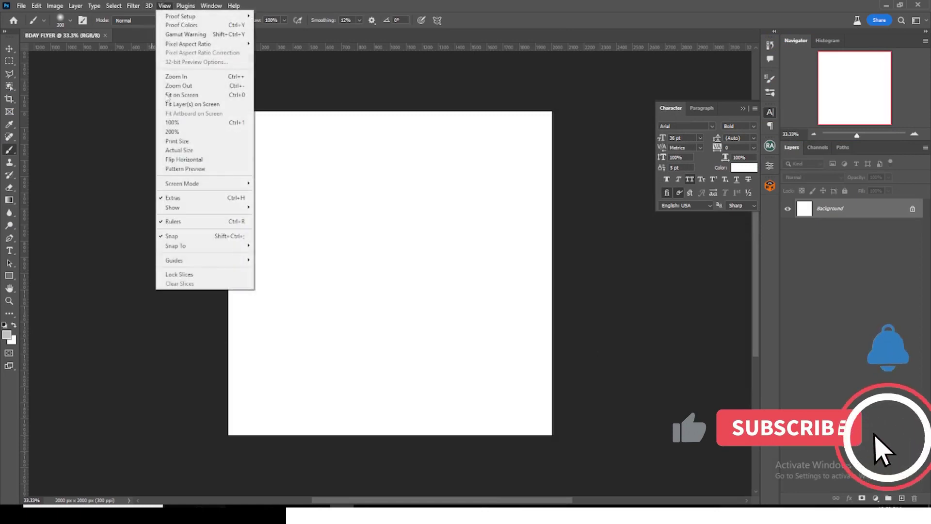
{"action": "mouse_move", "coordinate": [175, 264]}
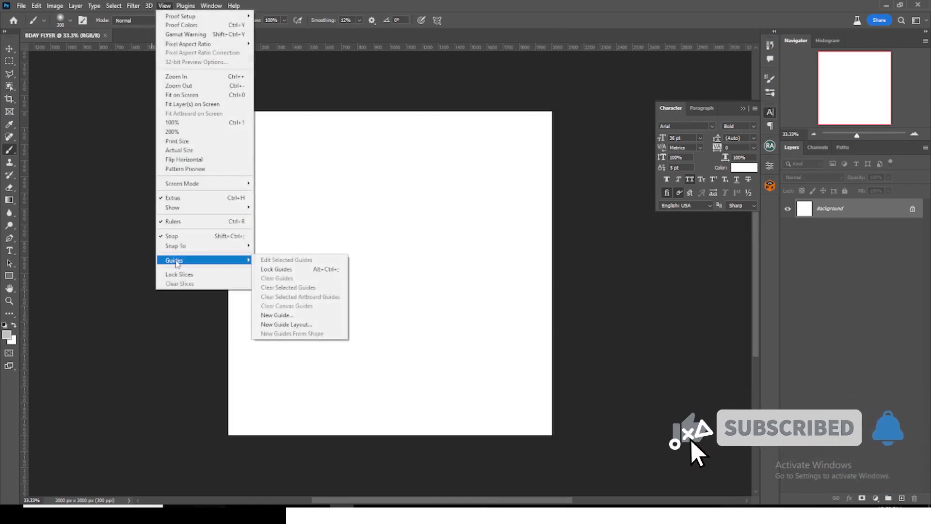
{"action": "left_click", "coordinate": [286, 324]}
{"action": "double_click", "coordinate": [560, 235]}
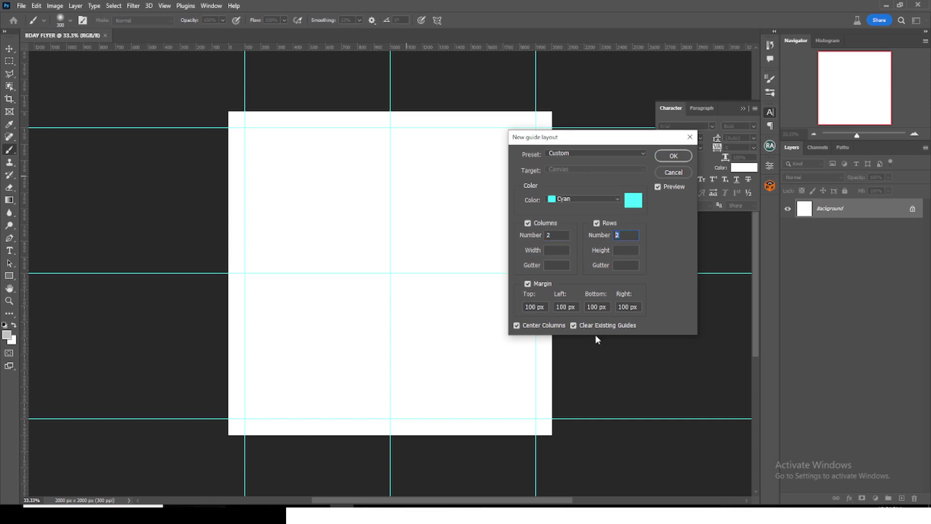
{"action": "left_click", "coordinate": [673, 156]}
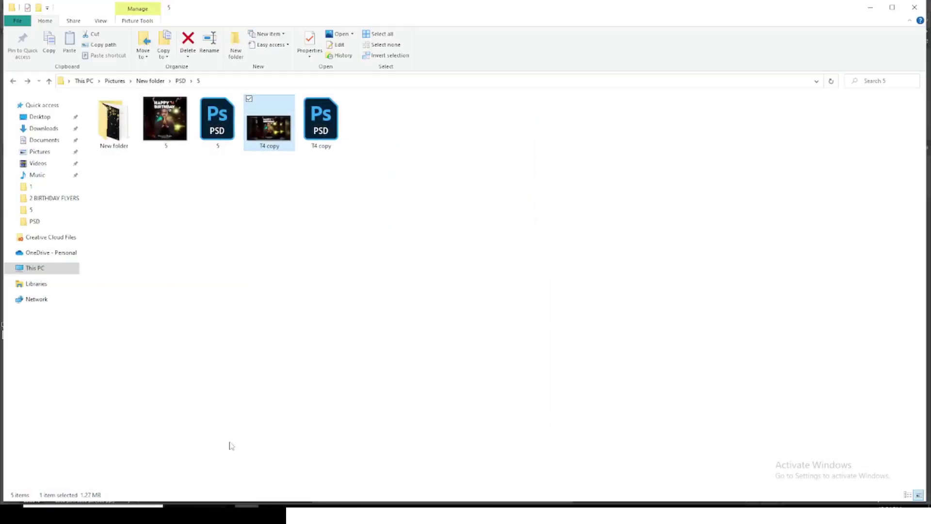
Open the image folder and drag the PNG (4) portrait onto the flyer canvas.
{"action": "double_click", "coordinate": [114, 121]}
{"action": "left_click_drag", "start_coordinate": [233, 132], "coordinate": [379, 318]}
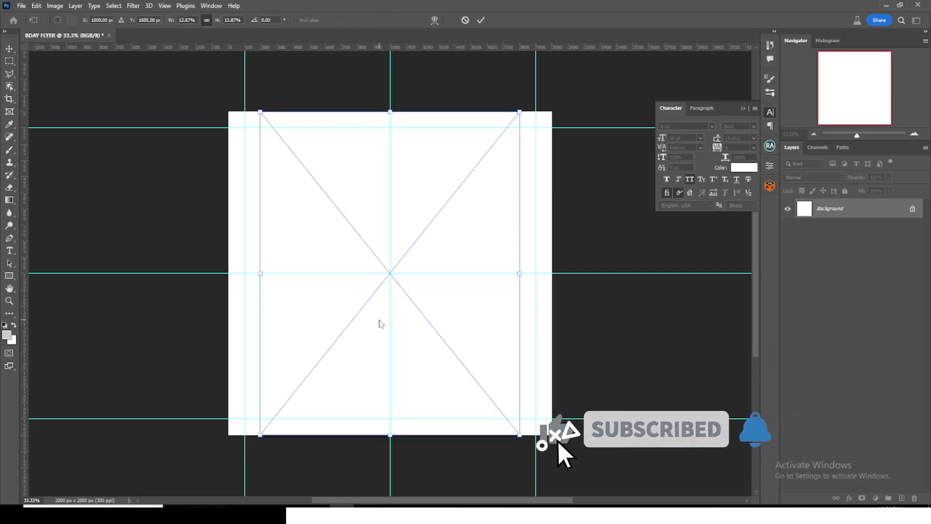
Resize and position the placed portrait, then put it in a group named IMAGE.
{"action": "left_click_drag", "start_coordinate": [258, 108], "coordinate": [311, 194]}
{"action": "left_click_drag", "start_coordinate": [451, 265], "coordinate": [429, 257]}
{"action": "key", "text": "Return"}
{"action": "key", "text": "b"}
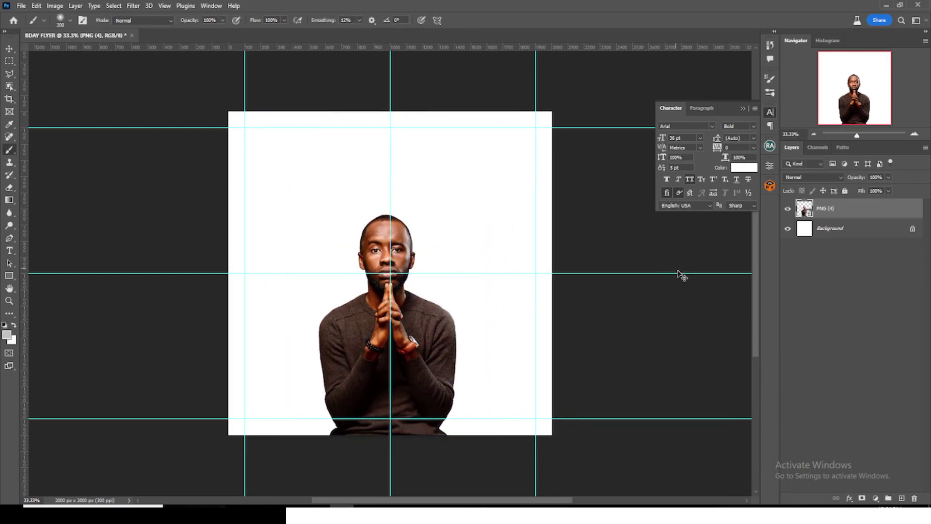
{"action": "key", "text": "ctrl+g"}
{"action": "double_click", "coordinate": [823, 204]}
{"action": "key", "text": "Return"}
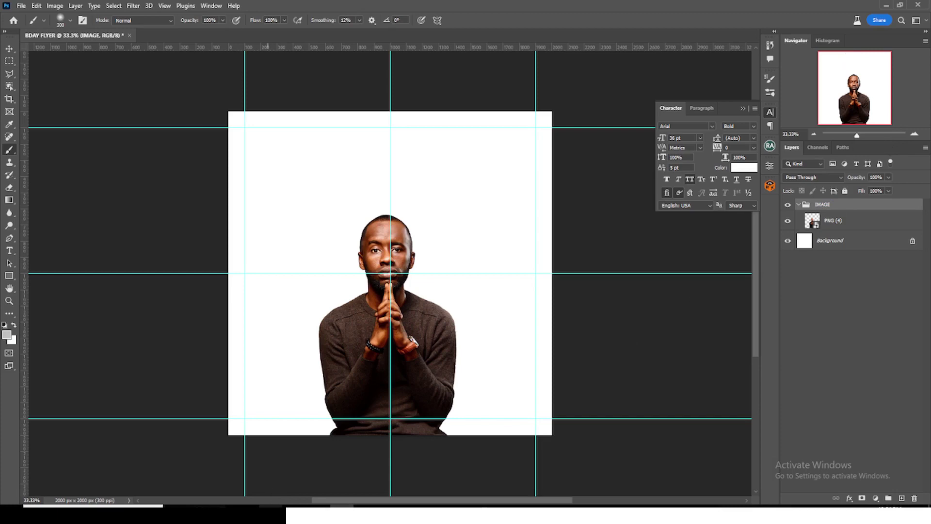
Bring in the sci-fi corridor image below the IMAGE group and group it as BG.
{"action": "left_click", "coordinate": [271, 506]}
{"action": "left_click_drag", "start_coordinate": [165, 121], "coordinate": [362, 325]}
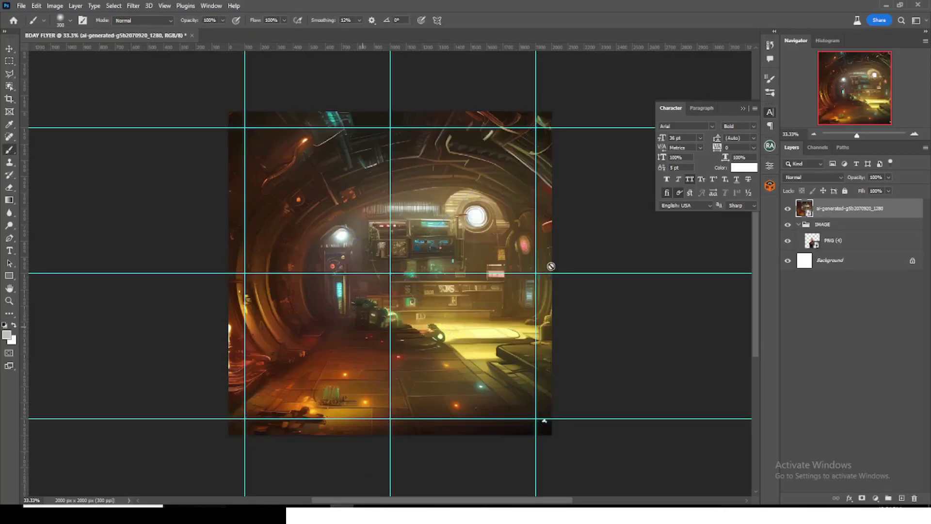
{"action": "left_click", "coordinate": [799, 225]}
{"action": "left_click_drag", "start_coordinate": [824, 208], "coordinate": [826, 232]}
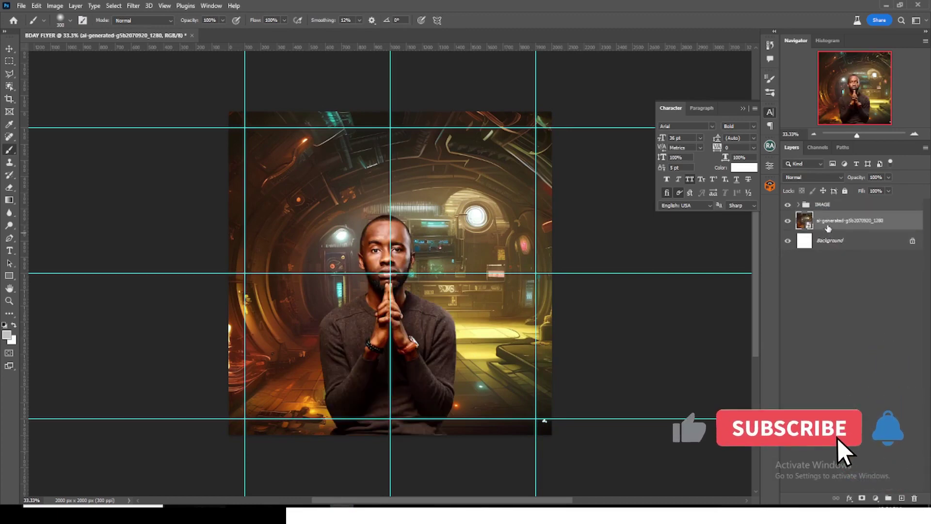
{"action": "key", "text": "ctrl+g"}
{"action": "double_click", "coordinate": [827, 217]}
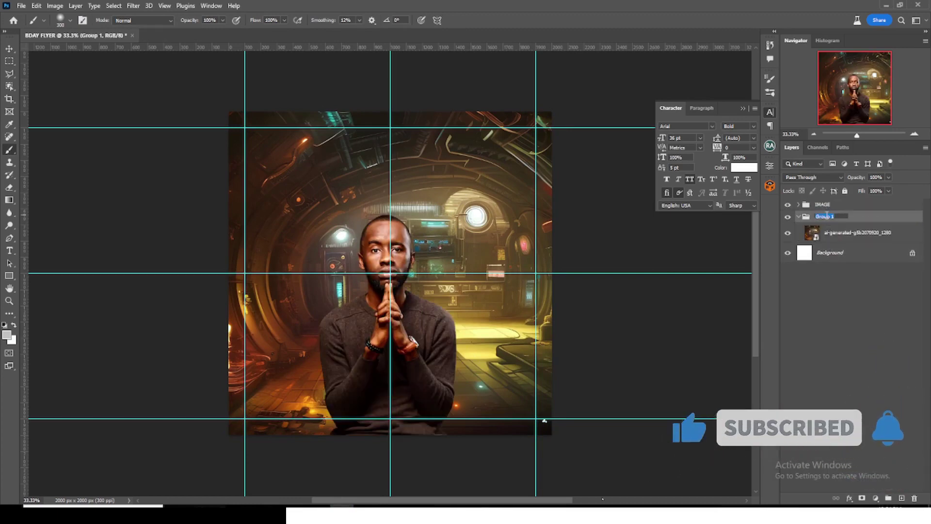
{"action": "key", "text": "Return"}
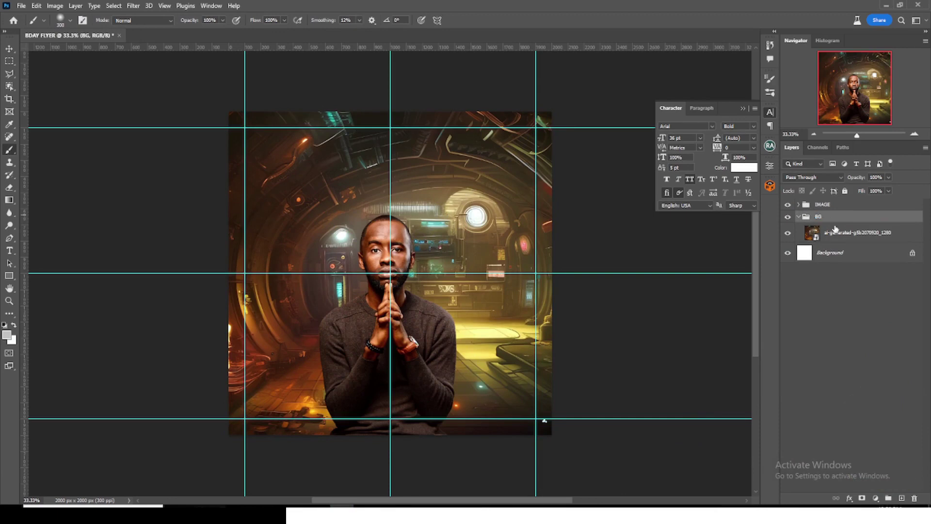
{"action": "left_click", "coordinate": [836, 235]}
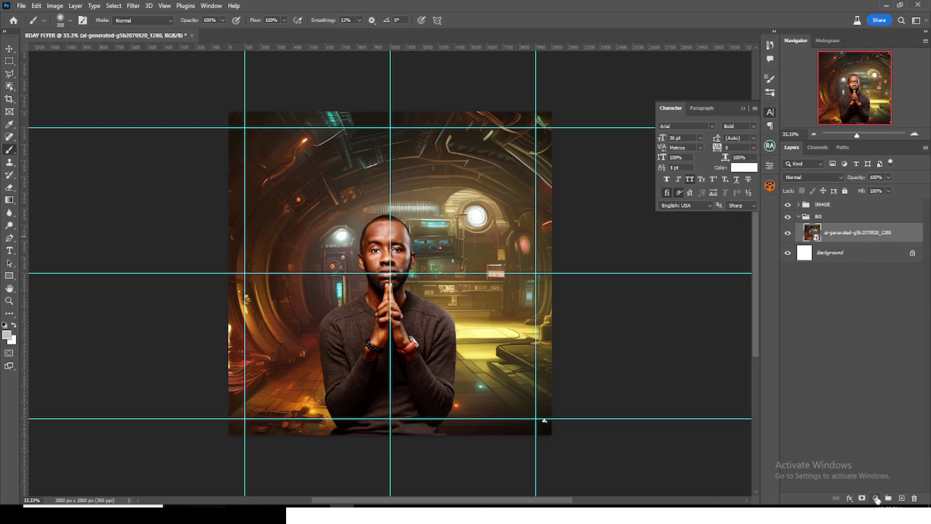
Add a Levels adjustment with black input at 18 and darker midtones.
{"action": "left_click", "coordinate": [876, 498]}
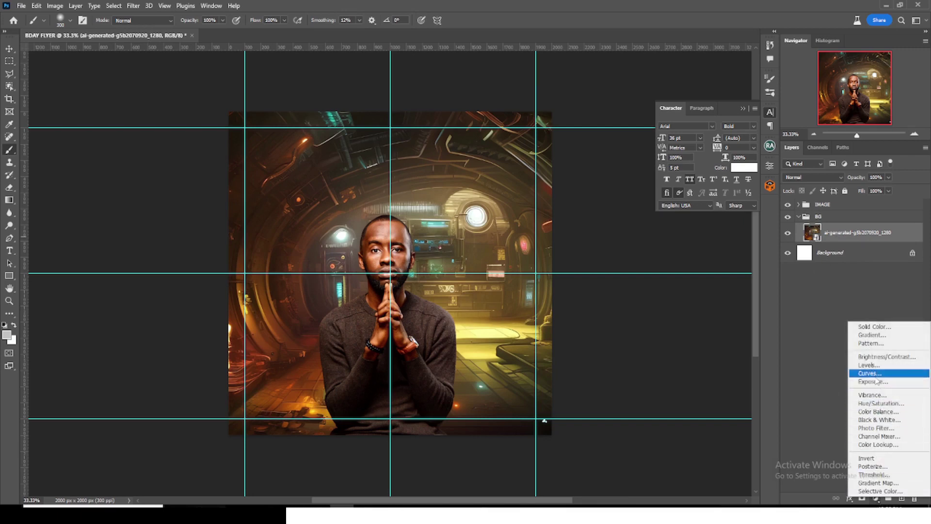
{"action": "left_click", "coordinate": [871, 365]}
{"action": "left_click_drag", "start_coordinate": [643, 264], "coordinate": [650, 265]}
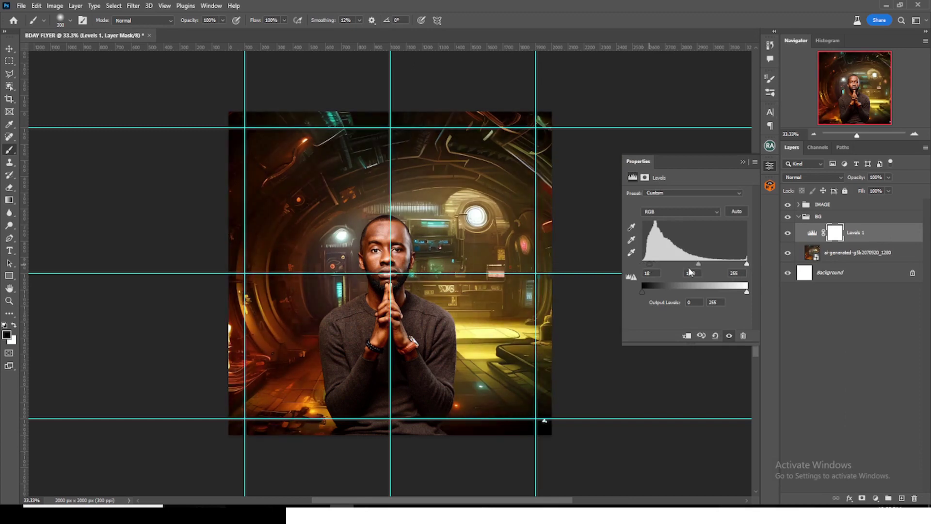
{"action": "left_click_drag", "start_coordinate": [698, 267], "coordinate": [704, 269]}
{"action": "left_click", "coordinate": [857, 252]}
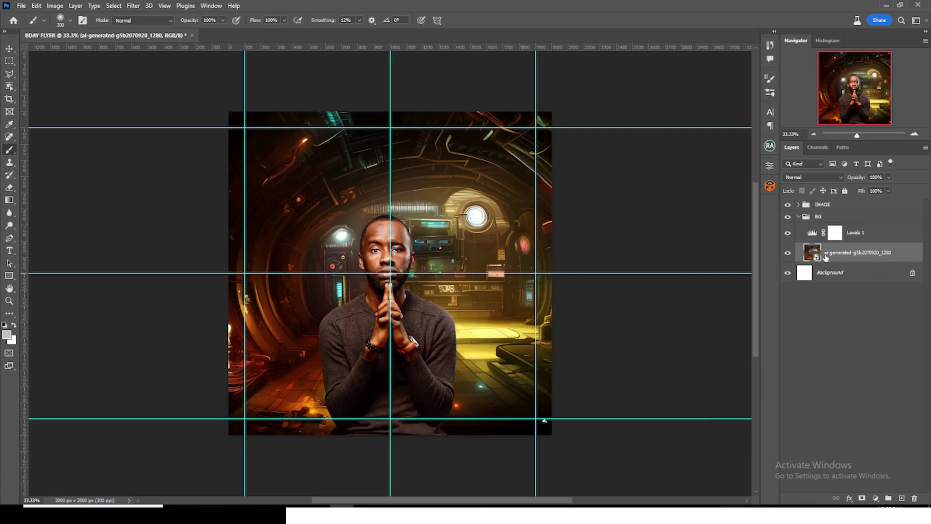
Apply a light Gaussian Blur of about 6.2 px radius to the corridor image.
{"action": "left_click", "coordinate": [133, 7]}
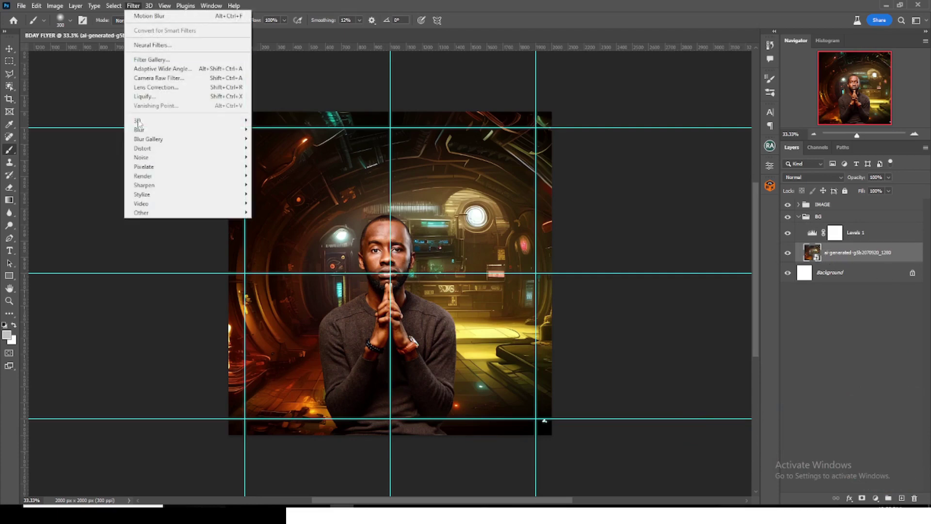
{"action": "mouse_move", "coordinate": [163, 127]}
{"action": "left_click", "coordinate": [295, 168]}
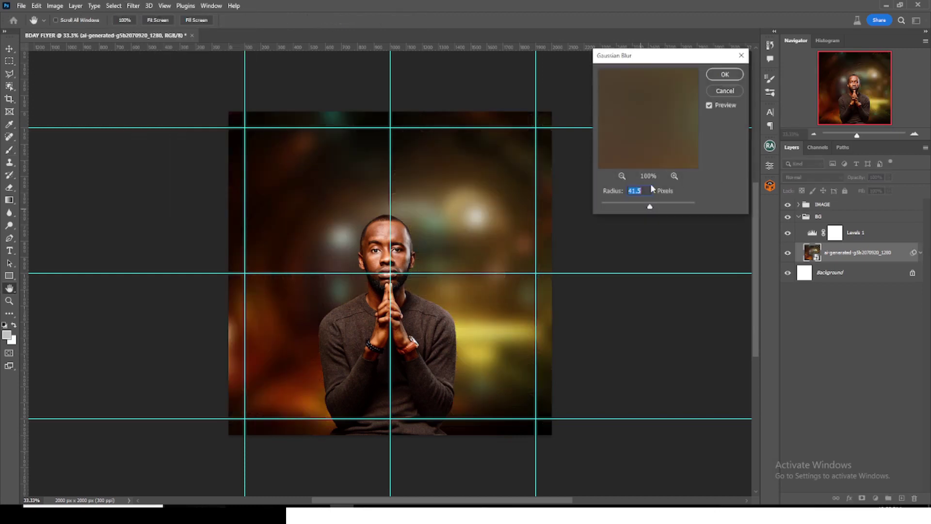
{"action": "left_click_drag", "start_coordinate": [651, 209], "coordinate": [631, 209]}
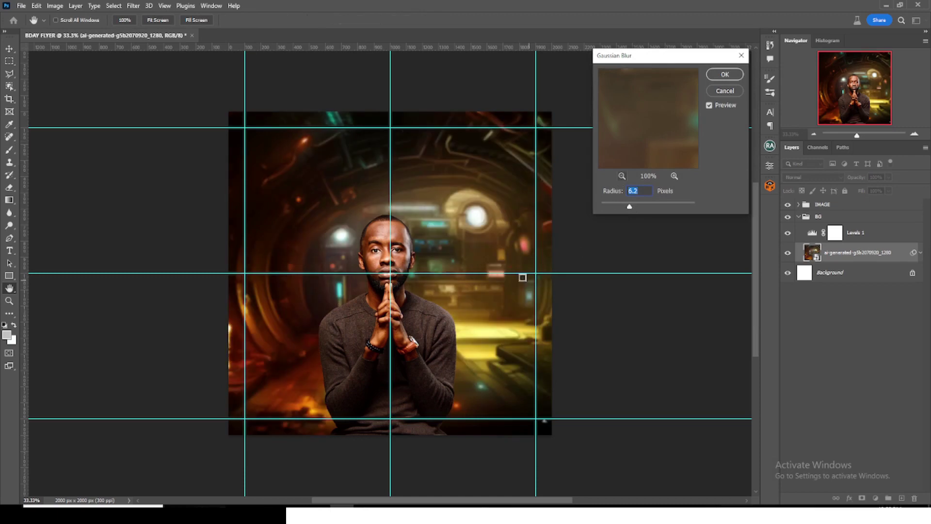
{"action": "left_click", "coordinate": [726, 76]}
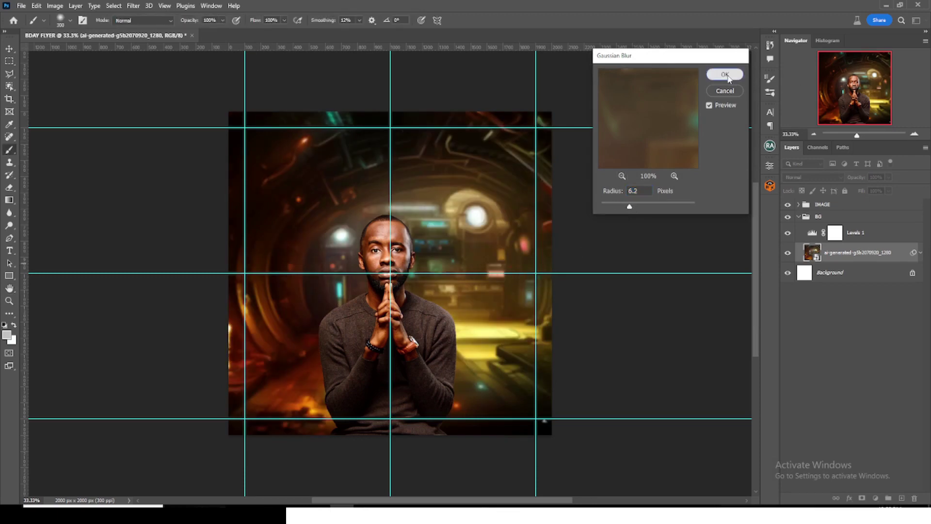
{"action": "left_click", "coordinate": [920, 253]}
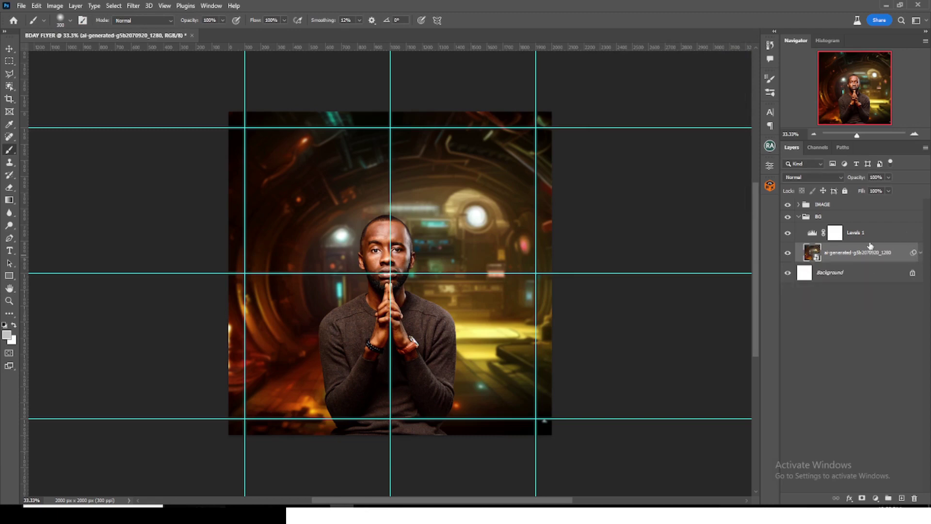
Add an Exposure adjustment set to -1.44 above Levels 1.
{"action": "left_click", "coordinate": [853, 234]}
{"action": "left_click", "coordinate": [875, 498]}
{"action": "left_click", "coordinate": [876, 379]}
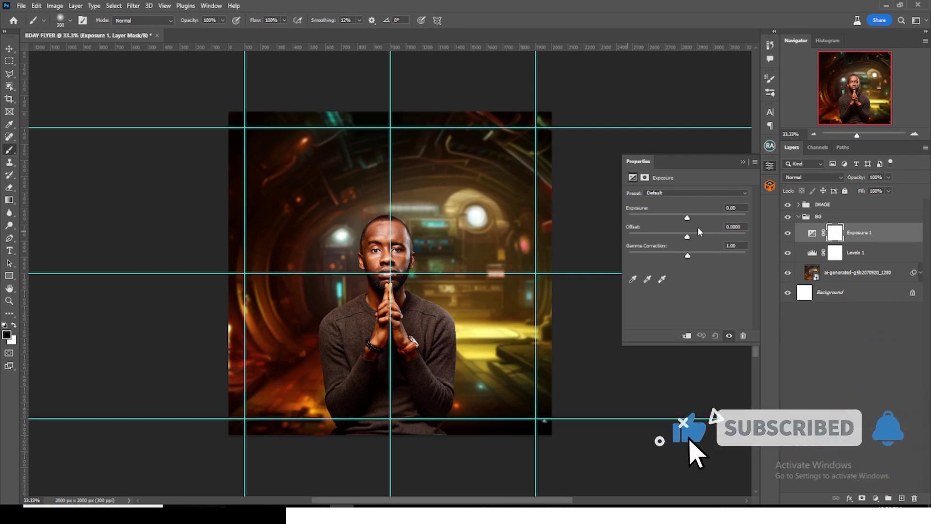
{"action": "left_click_drag", "start_coordinate": [687, 218], "coordinate": [674, 218]}
{"action": "left_click", "coordinate": [866, 233]}
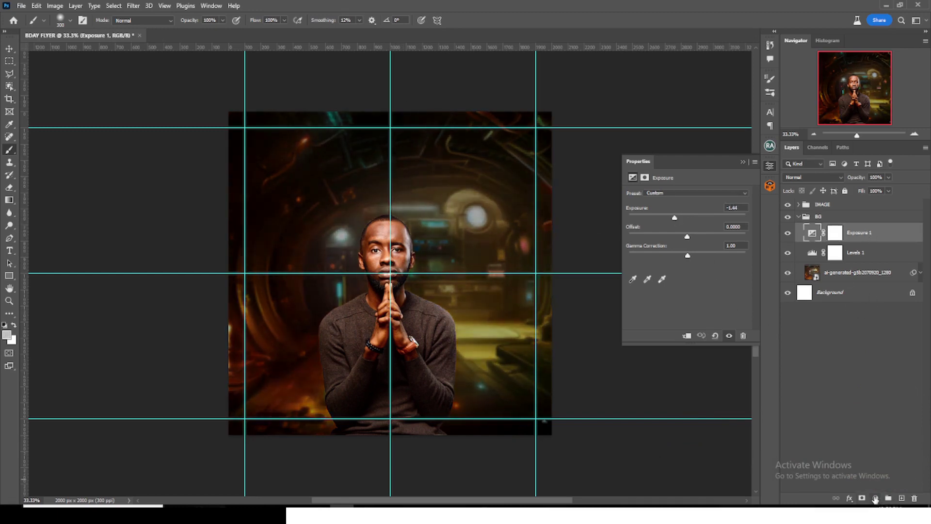
{"action": "left_click", "coordinate": [875, 498]}
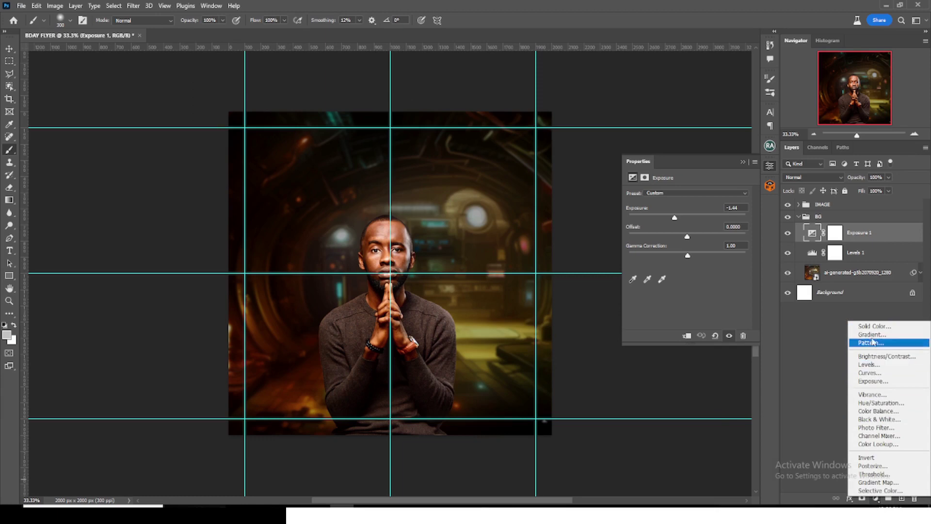
Add a Color Fill layer set to pure black.
{"action": "left_click", "coordinate": [872, 326]}
{"action": "left_click", "coordinate": [677, 330]}
{"action": "left_click", "coordinate": [653, 358]}
{"action": "left_click", "coordinate": [872, 231]}
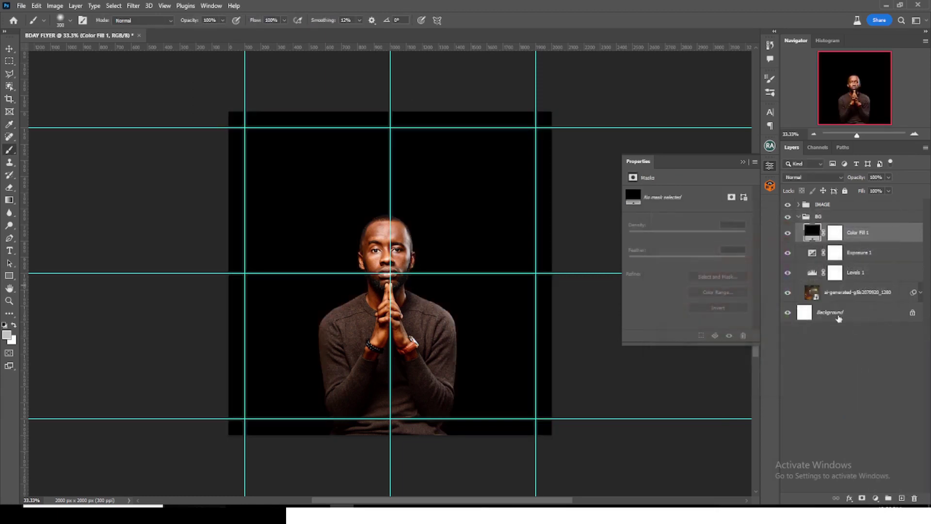
Paint the fill's mask with a large soft brush to reveal the corridor, and lower opacity to 60%.
{"action": "left_click", "coordinate": [835, 233]}
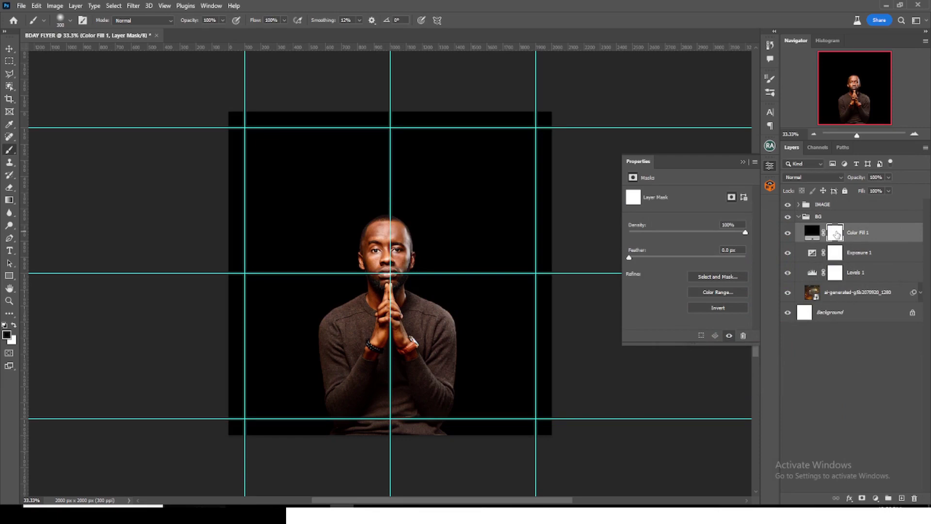
{"action": "key", "text": "bracketright"}
{"action": "key", "text": "bracketright"}
{"action": "key", "text": "bracketright"}
{"action": "key", "text": "bracketright"}
{"action": "key", "text": "bracketright"}
{"action": "left_click", "coordinate": [70, 21]}
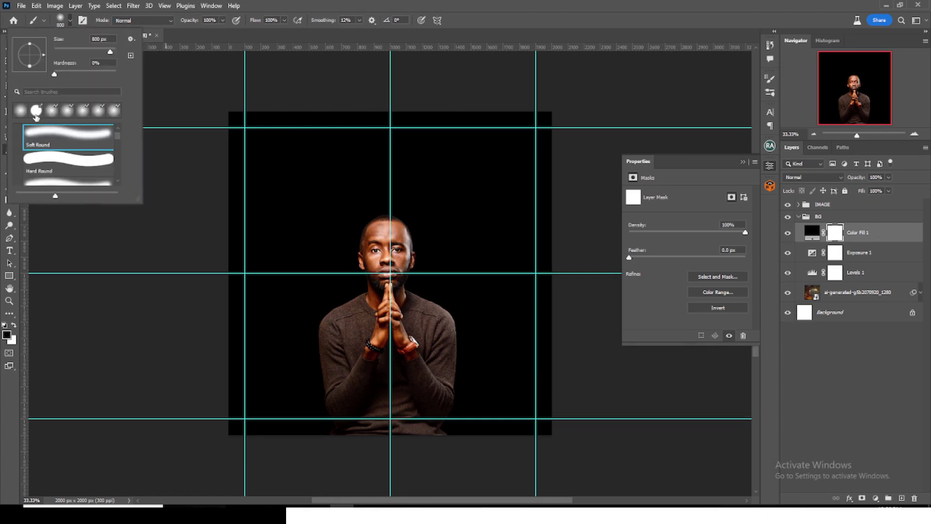
{"action": "key", "text": "Return"}
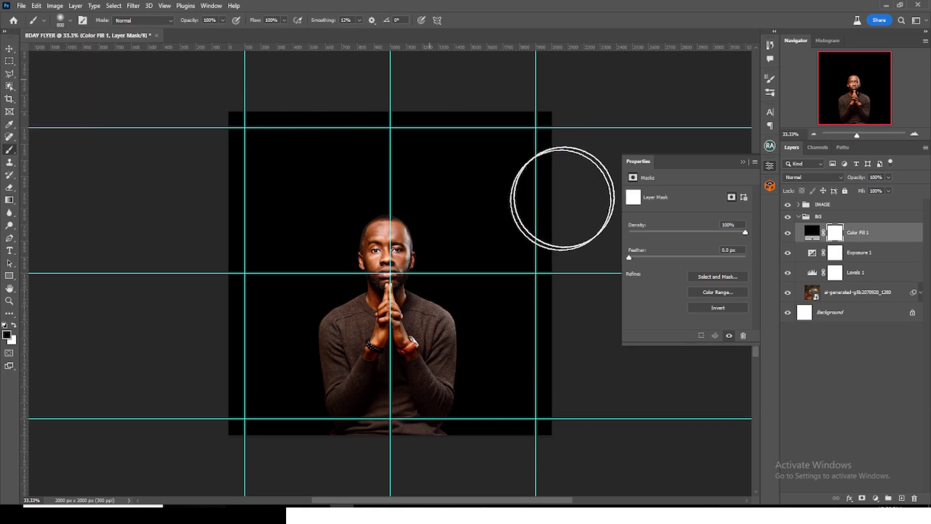
{"action": "key", "text": "bracketright"}
{"action": "key", "text": "bracketright"}
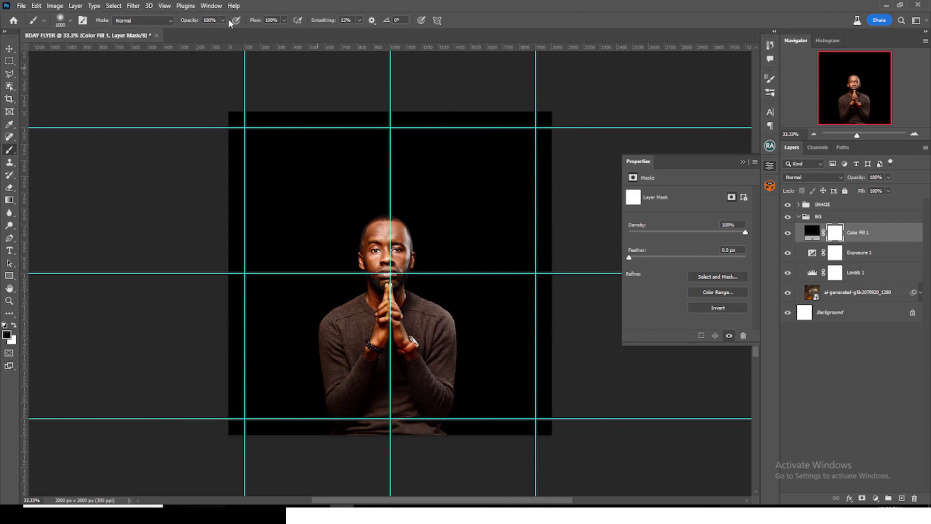
{"action": "mouse_move", "coordinate": [592, 416]}
{"action": "left_mouse_down"}
{"action": "mouse_move", "coordinate": [218, 391]}
{"action": "mouse_move", "coordinate": [481, 362]}
{"action": "mouse_move", "coordinate": [507, 328]}
{"action": "mouse_move", "coordinate": [487, 300]}
{"action": "mouse_move", "coordinate": [364, 270]}
{"action": "mouse_move", "coordinate": [296, 277]}
{"action": "mouse_move", "coordinate": [290, 213]}
{"action": "left_mouse_up"}
{"action": "left_click", "coordinate": [812, 233]}
{"action": "left_click_drag", "start_coordinate": [889, 190], "coordinate": [873, 191]}
{"action": "left_click", "coordinate": [835, 232]}
{"action": "key", "text": "d"}
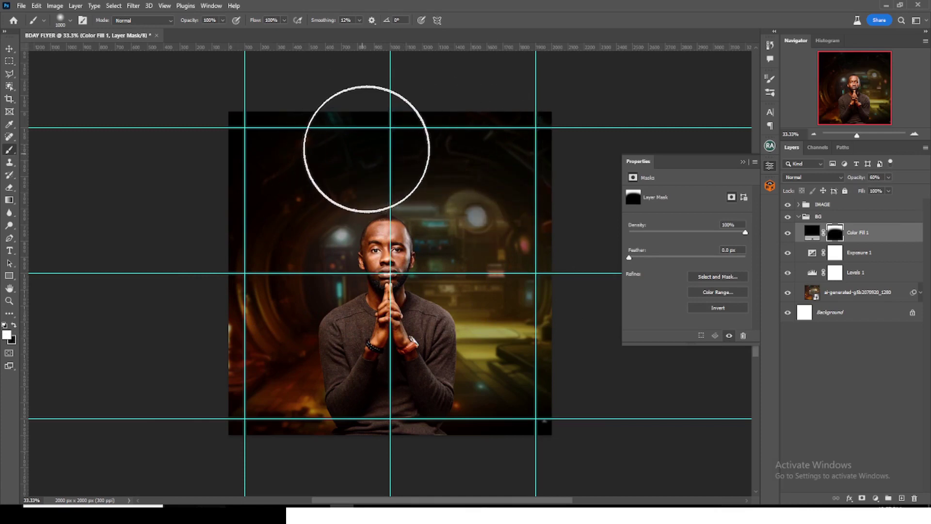
Scale the portrait in the IMAGE group up slightly.
{"action": "left_click", "coordinate": [824, 204]}
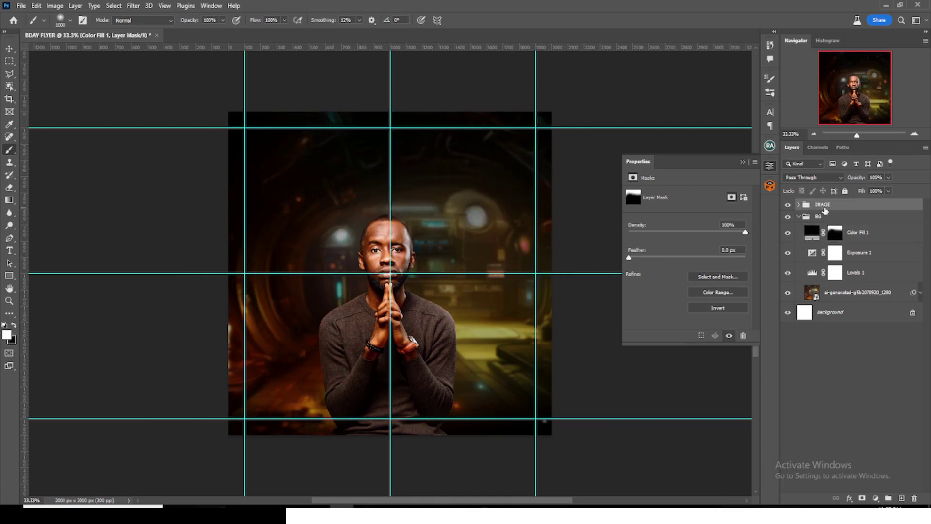
{"action": "key", "text": "ctrl+t"}
{"action": "left_click_drag", "start_coordinate": [456, 211], "coordinate": [466, 189]}
{"action": "key", "text": "Return"}
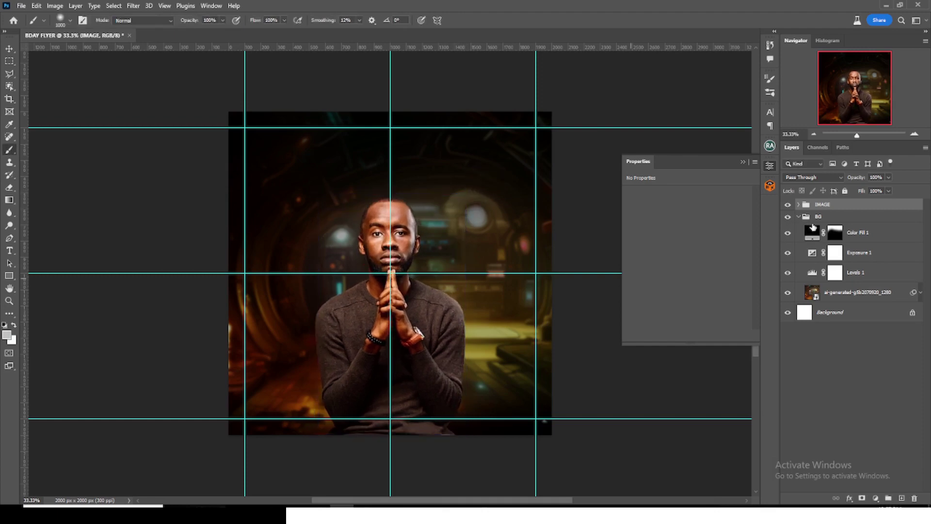
Target Color Fill 1's mask, shrink the brush to 250 px painting black, then select PNG (4).
{"action": "left_click", "coordinate": [830, 233]}
{"action": "key", "text": "bracketleft"}
{"action": "key", "text": "bracketleft"}
{"action": "key", "text": "bracketleft"}
{"action": "key", "text": "bracketleft"}
{"action": "key", "text": "bracketleft"}
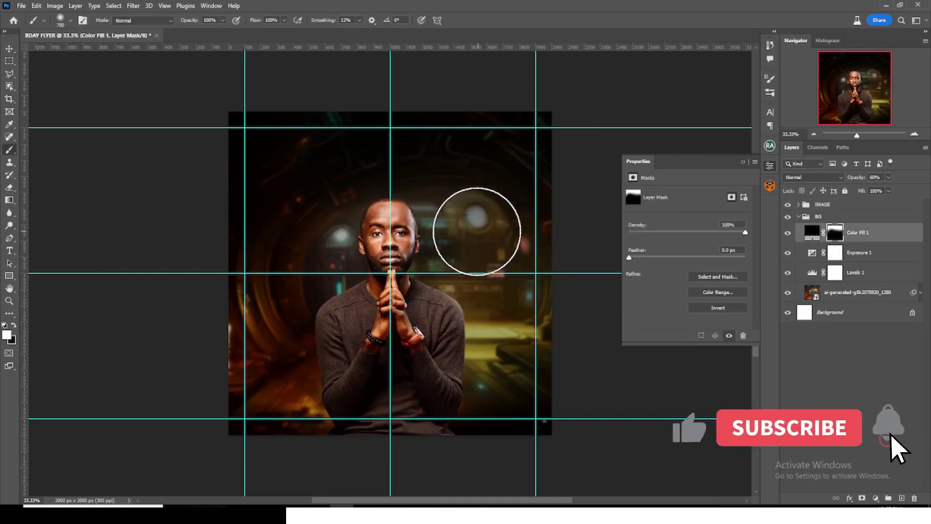
{"action": "key", "text": "x"}
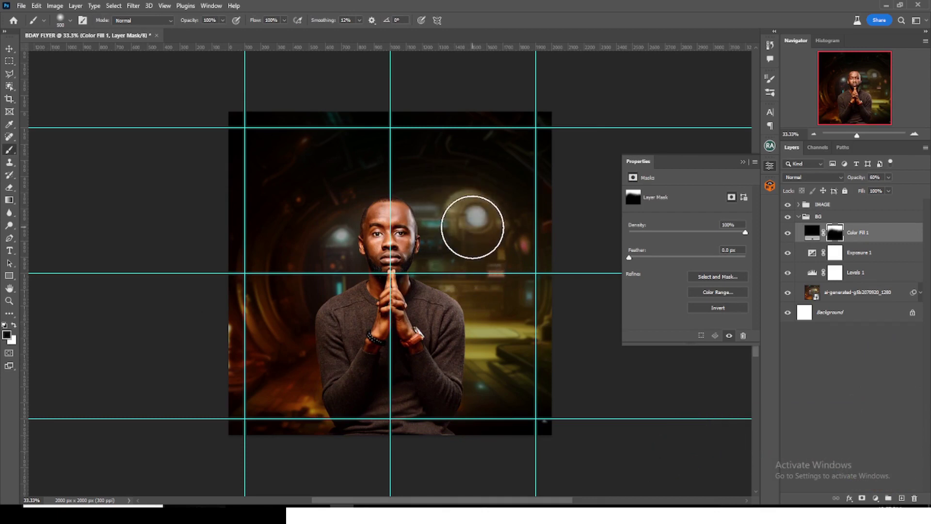
{"action": "key", "text": "bracketleft"}
{"action": "key", "text": "bracketleft"}
{"action": "key", "text": "bracketleft"}
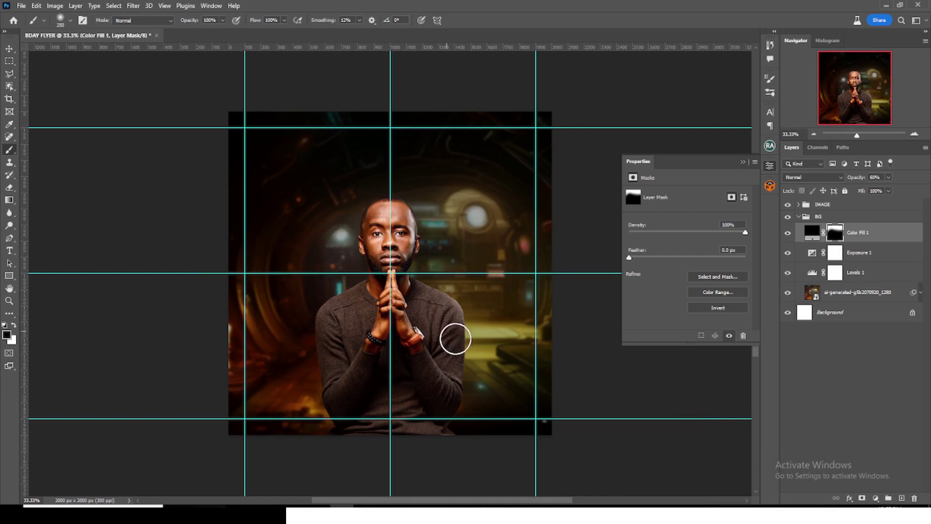
{"action": "left_click", "coordinate": [458, 345], "text": "ctrl"}
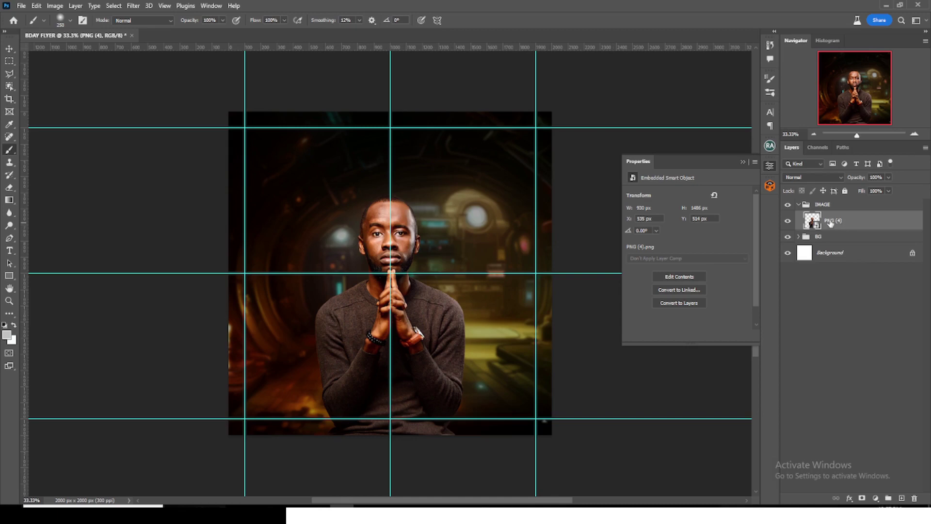
Add a Curves adjustment clipped to the portrait using the Find Dark & Light Colors auto algorithm.
{"action": "left_click", "coordinate": [875, 499]}
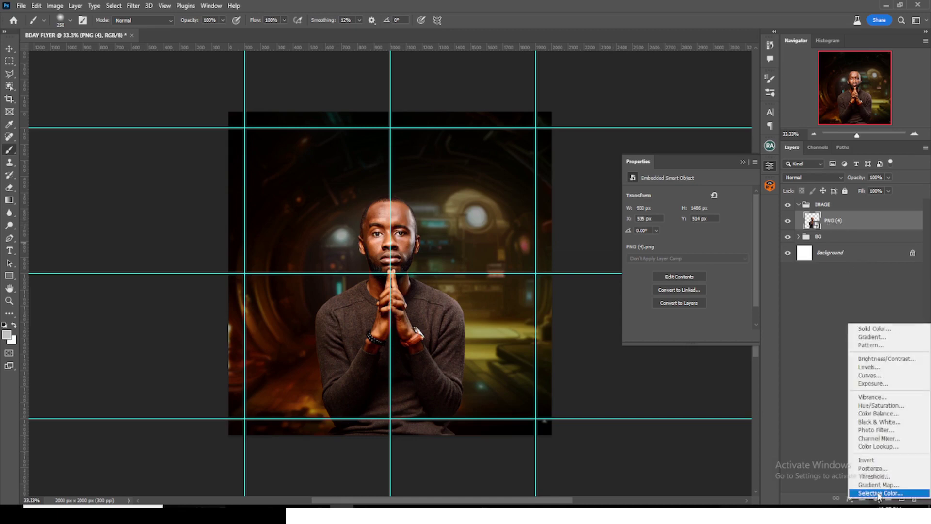
{"action": "left_click", "coordinate": [871, 375]}
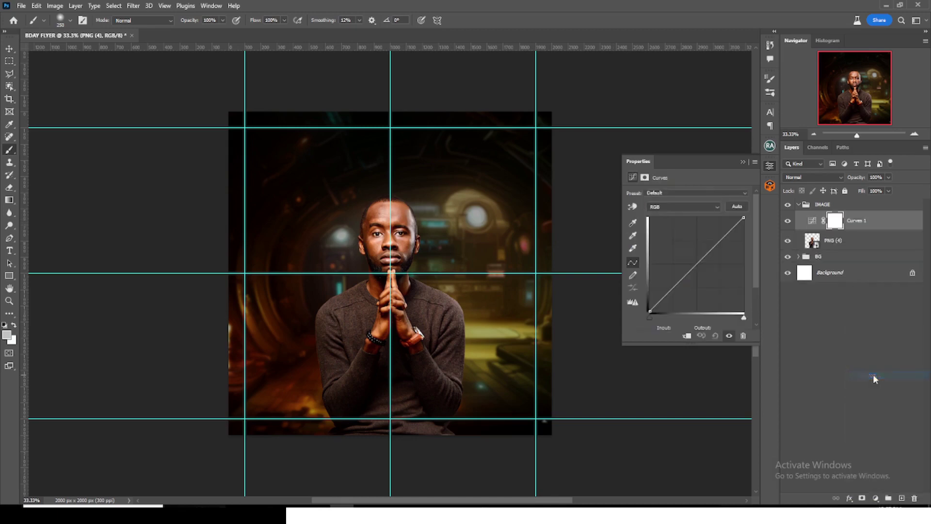
{"action": "left_click", "coordinate": [687, 336]}
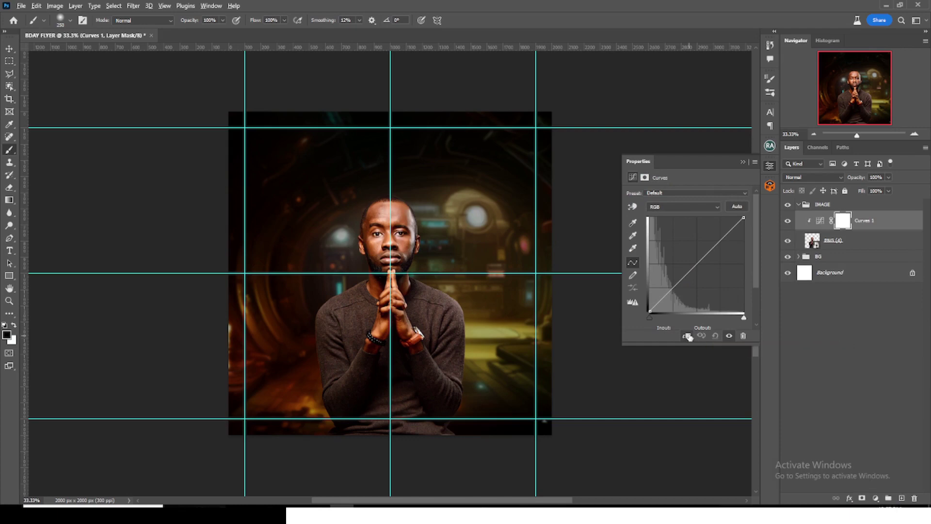
{"action": "left_click", "coordinate": [737, 208], "text": "alt"}
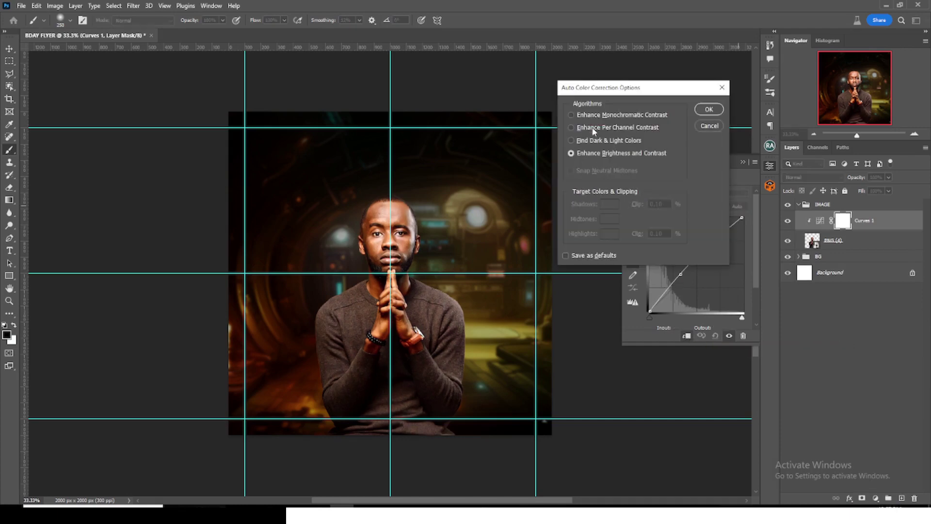
{"action": "left_click", "coordinate": [585, 141]}
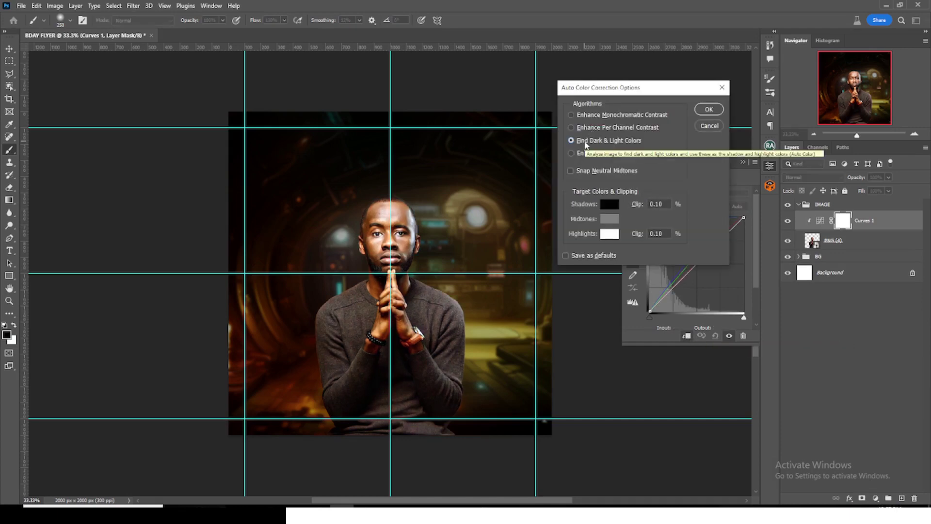
Sample shadow and highlight target colours from the portrait, apply, and decline saving them as defaults.
{"action": "left_click", "coordinate": [608, 208]}
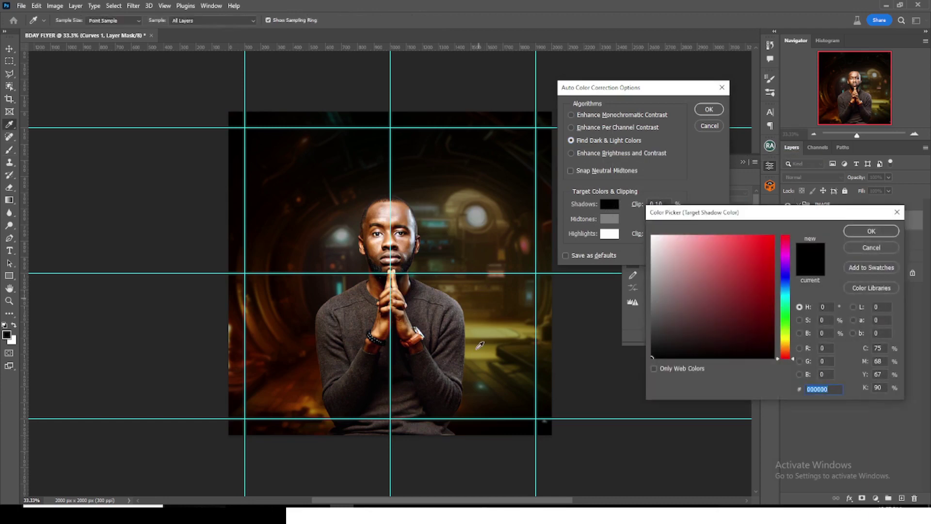
{"action": "left_click", "coordinate": [405, 116]}
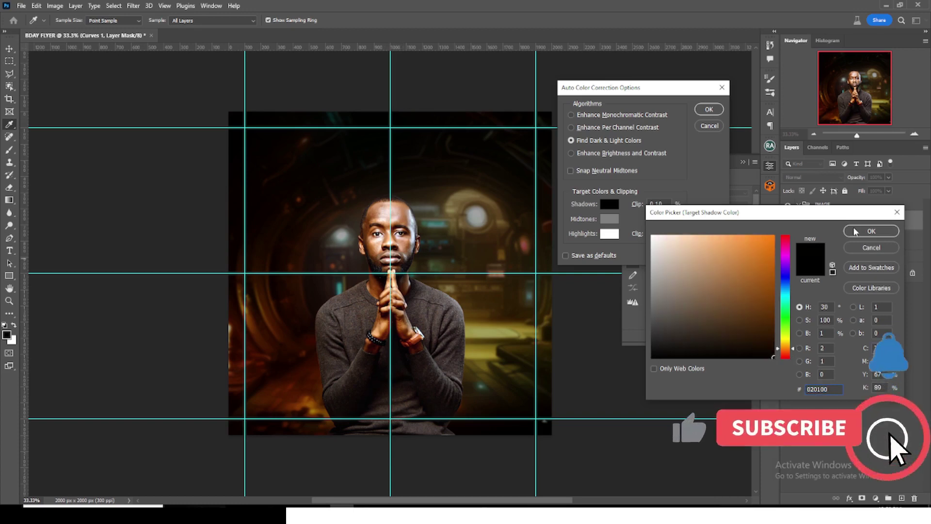
{"action": "left_click", "coordinate": [871, 231]}
{"action": "left_click", "coordinate": [611, 235]}
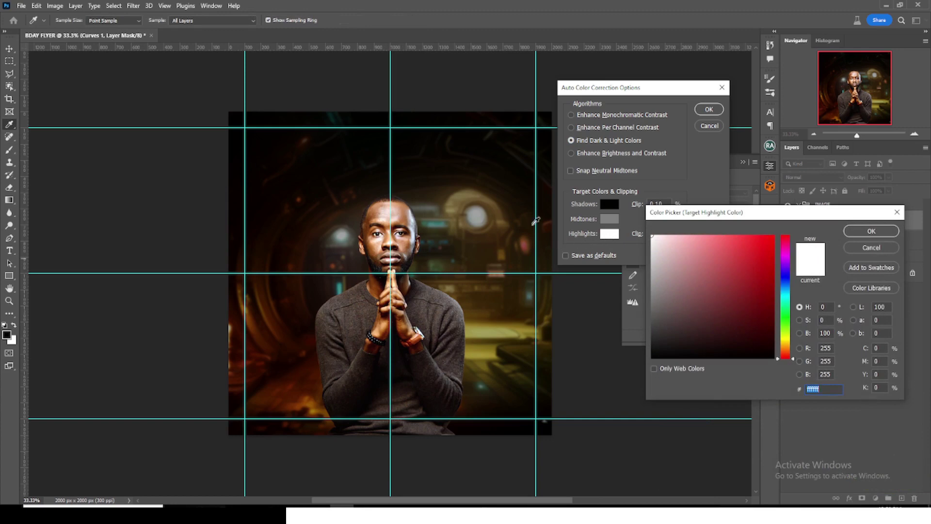
{"action": "left_click", "coordinate": [481, 211]}
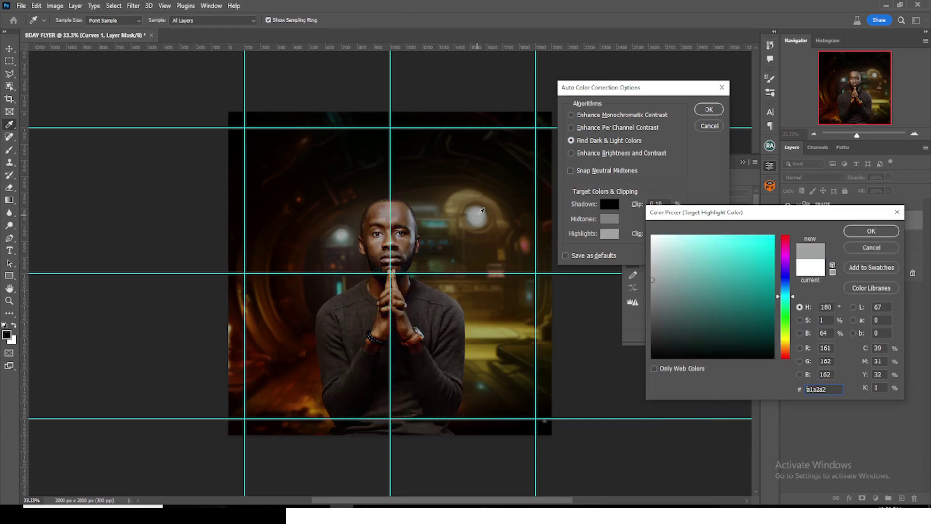
{"action": "left_click", "coordinate": [864, 233]}
{"action": "left_click", "coordinate": [706, 110]}
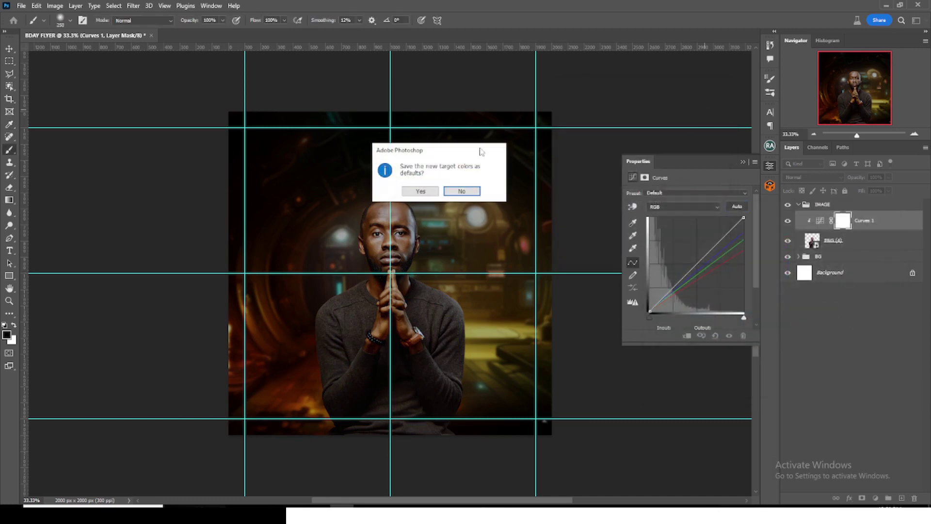
{"action": "left_click", "coordinate": [461, 191]}
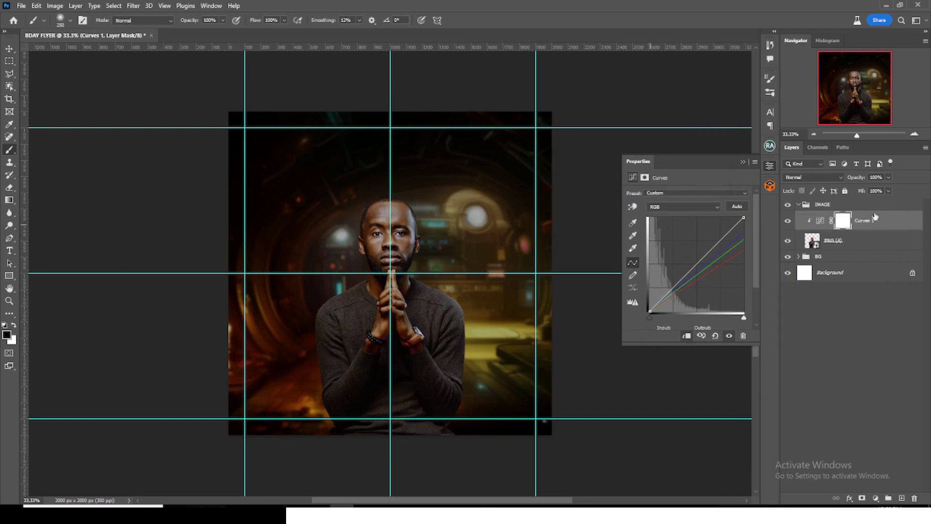
Lower the Curves 1 adjustment's opacity to about 40%.
{"action": "left_click", "coordinate": [819, 221]}
{"action": "left_click", "coordinate": [889, 178]}
{"action": "left_click_drag", "start_coordinate": [891, 189], "coordinate": [861, 191]}
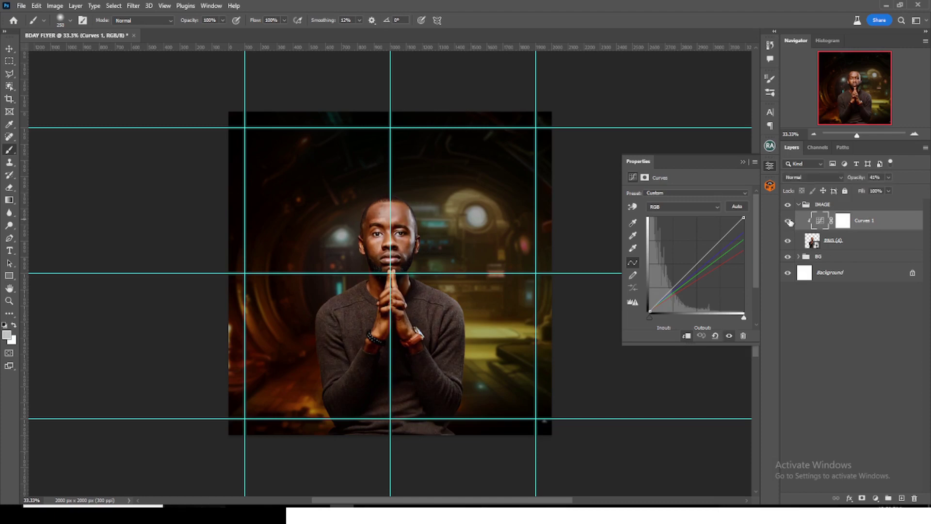
Collapse and select the IMAGE group, and hide the guides.
{"action": "left_click", "coordinate": [798, 205]}
{"action": "left_click", "coordinate": [829, 204]}
{"action": "key", "text": "ctrl+semicolon"}
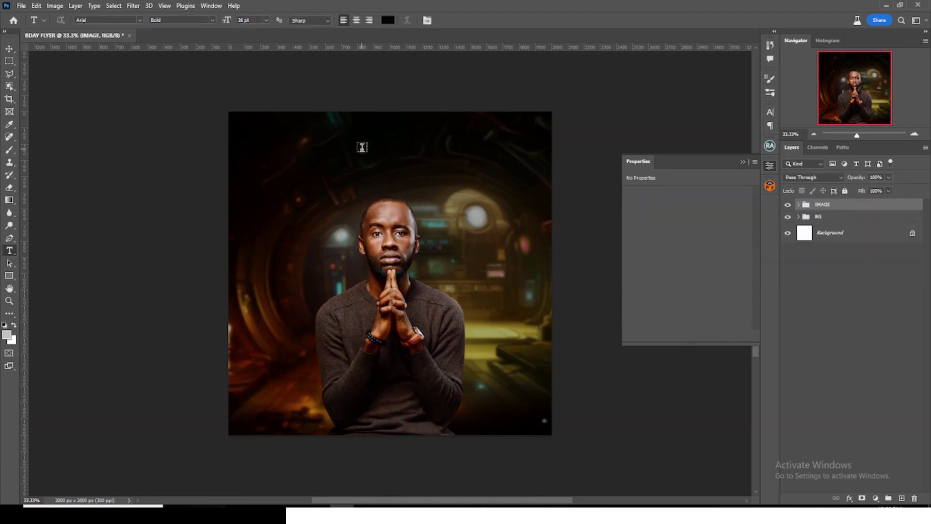
Add a HAPPY BIRTHDAY text layer near the top of the flyer, copied from the notes.
{"action": "left_click", "coordinate": [362, 149]}
{"action": "key", "text": "alt+Tab"}
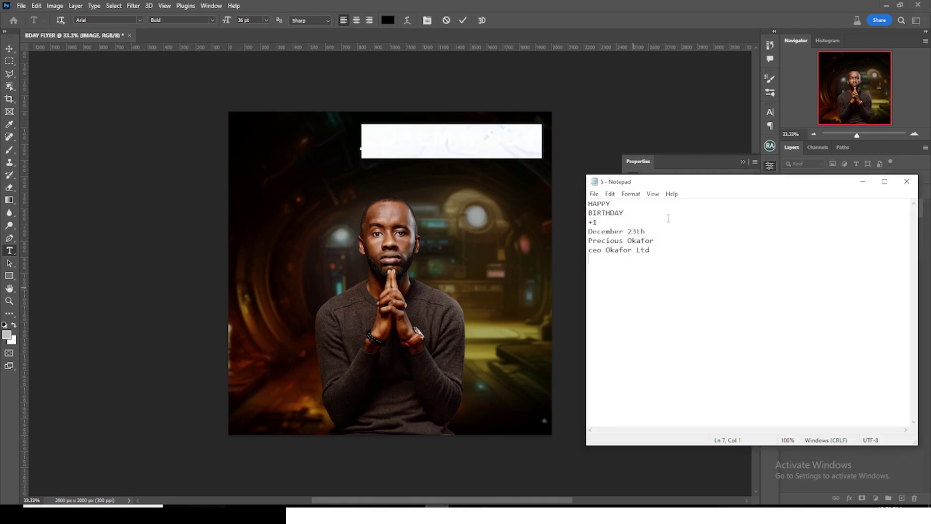
{"action": "left_click_drag", "start_coordinate": [625, 212], "coordinate": [577, 205]}
{"action": "key", "text": "ctrl+c"}
{"action": "key", "text": "alt+Tab"}
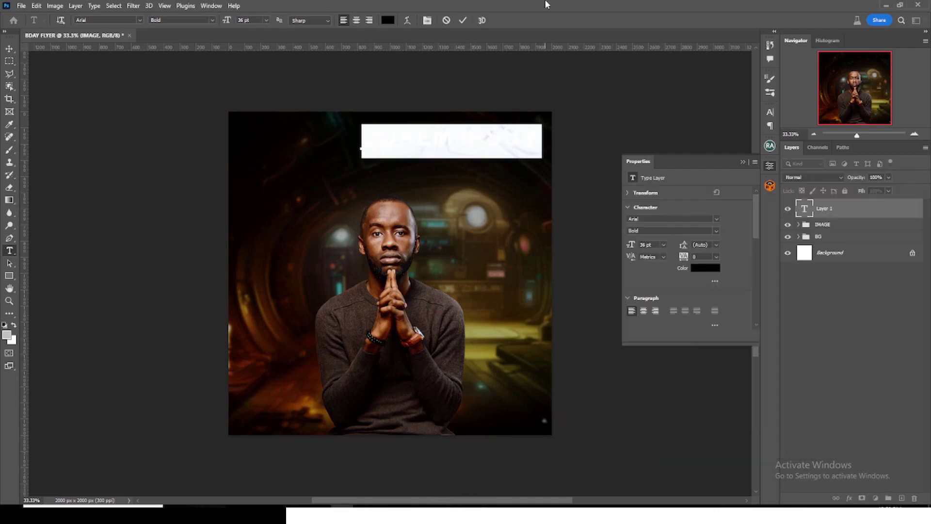
{"action": "key", "text": "ctrl+v"}
{"action": "key", "text": "ctrl+Return"}
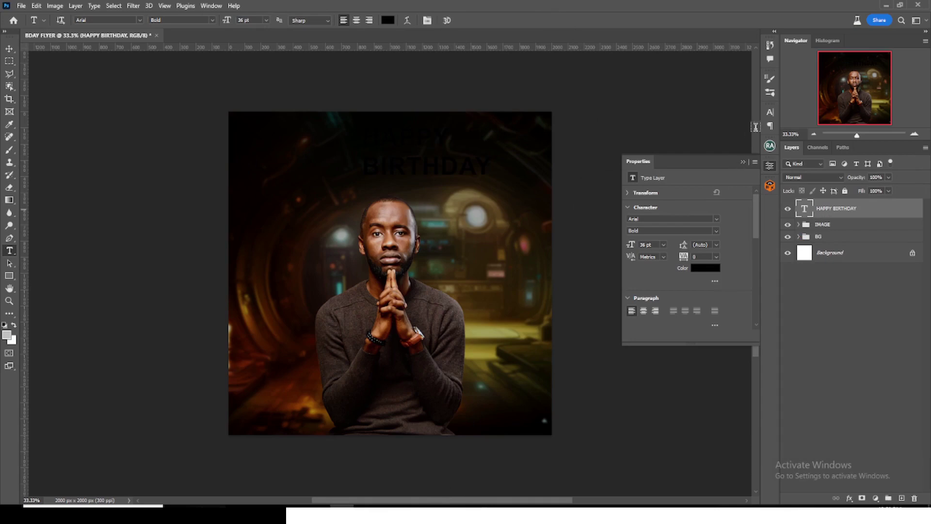
Set the heading in Wicked Mouse, colour it white, and show the rule-of-thirds guides.
{"action": "left_click", "coordinate": [770, 113]}
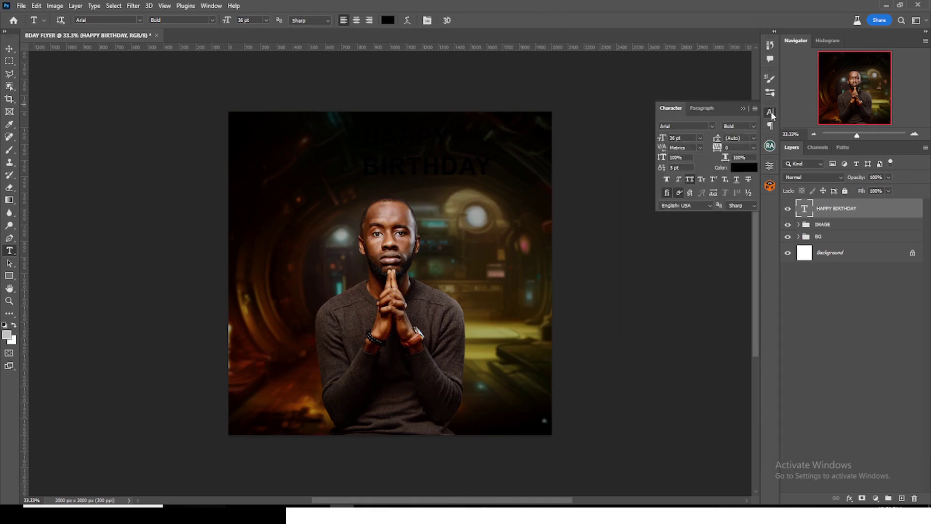
{"action": "left_click", "coordinate": [711, 125]}
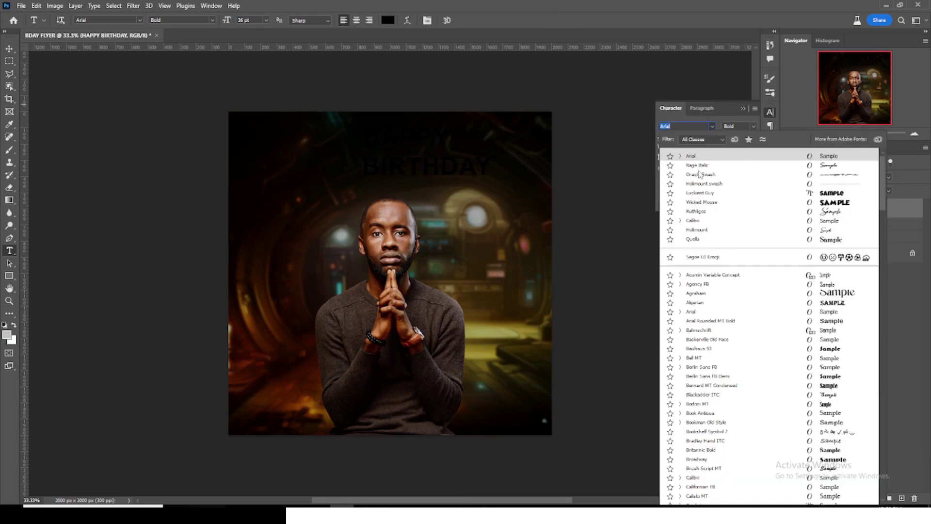
{"action": "left_click", "coordinate": [701, 202]}
{"action": "left_click", "coordinate": [743, 167]}
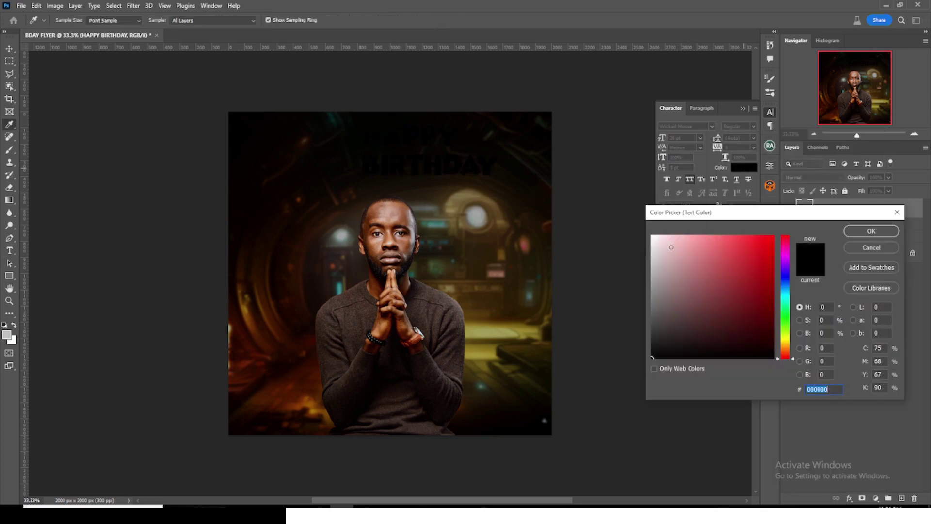
{"action": "left_click_drag", "start_coordinate": [670, 248], "coordinate": [642, 231]}
{"action": "key", "text": "Return"}
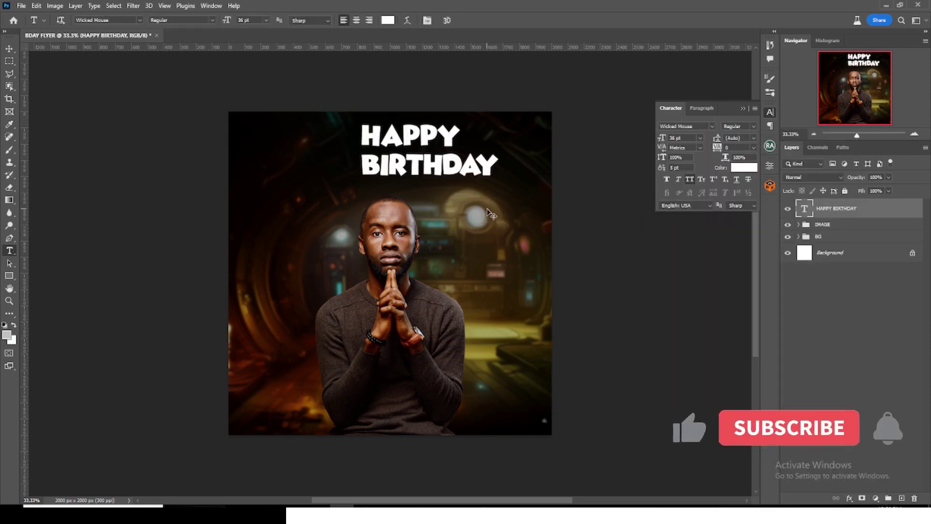
{"action": "key", "text": "ctrl+semicolon"}
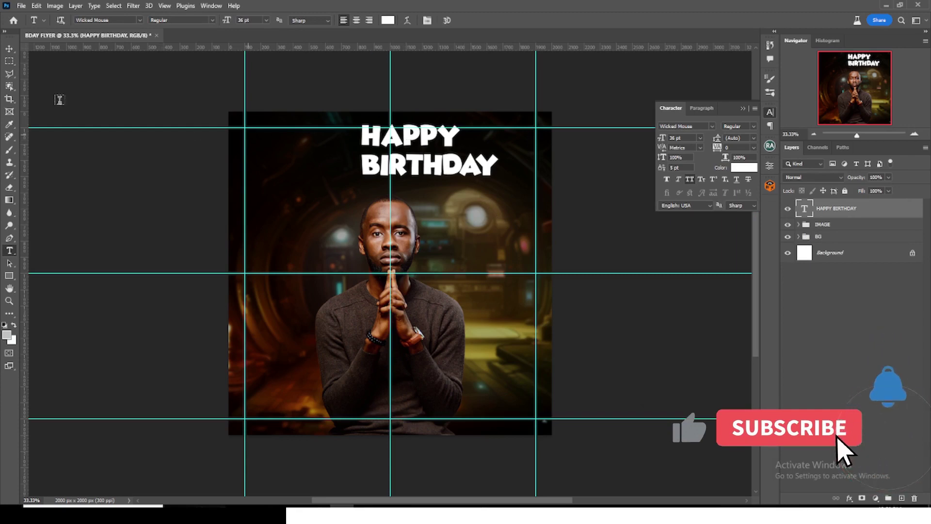
Enlarge HAPPY BIRTHDAY, shift it left, move it below the IMAGE group, and hide guides.
{"action": "key", "text": "v"}
{"action": "left_click_drag", "start_coordinate": [429, 153], "coordinate": [407, 166]}
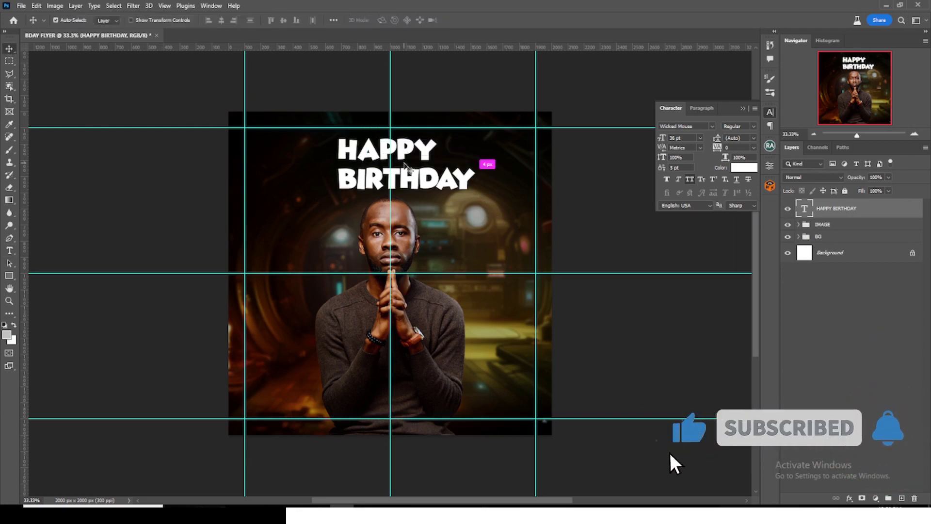
{"action": "key", "text": "ctrl+t"}
{"action": "left_click_drag", "start_coordinate": [470, 199], "coordinate": [489, 201]}
{"action": "key", "text": "Return"}
{"action": "left_click_drag", "start_coordinate": [838, 212], "coordinate": [831, 231]}
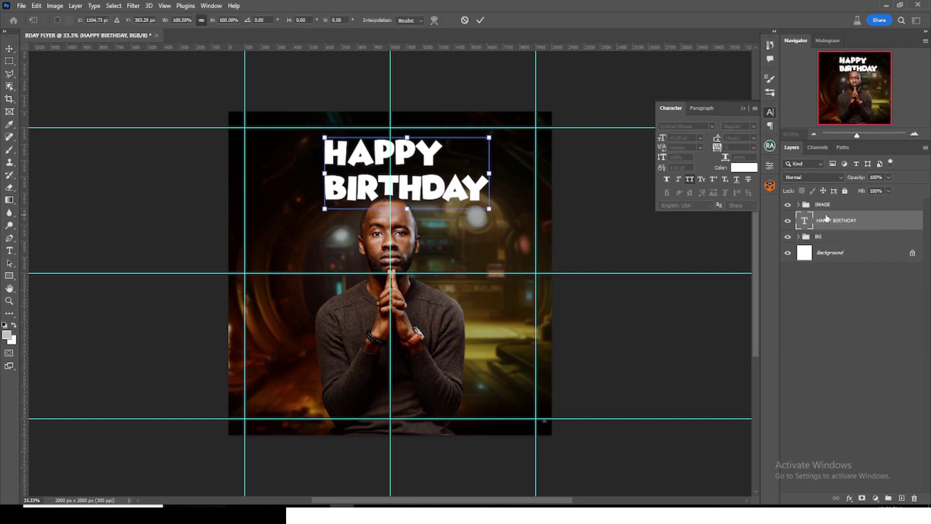
{"action": "left_click_drag", "start_coordinate": [413, 182], "coordinate": [396, 182]}
{"action": "key", "text": "ctrl+semicolon"}
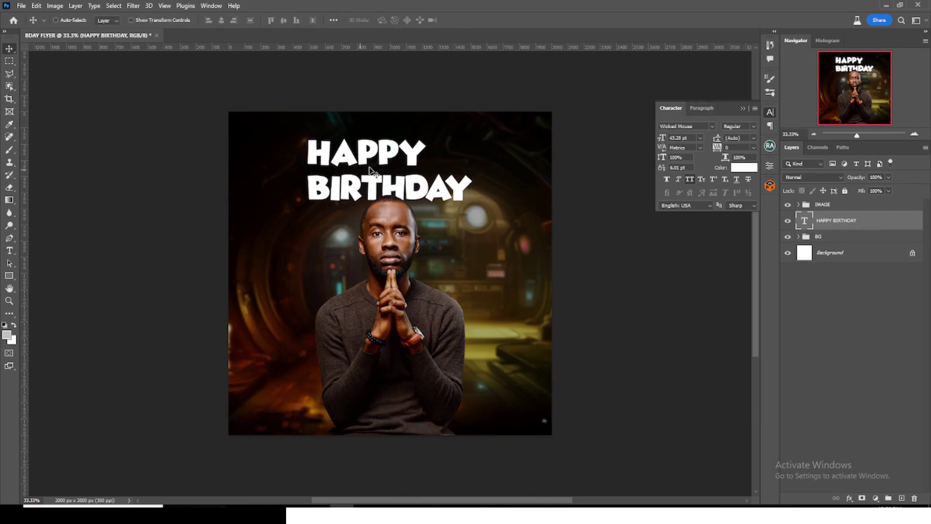
Set the heading's leading to 47 pt and show the guides again.
{"action": "left_click", "coordinate": [747, 137]}
{"action": "type", "text": "45"}
{"action": "key", "text": "Return"}
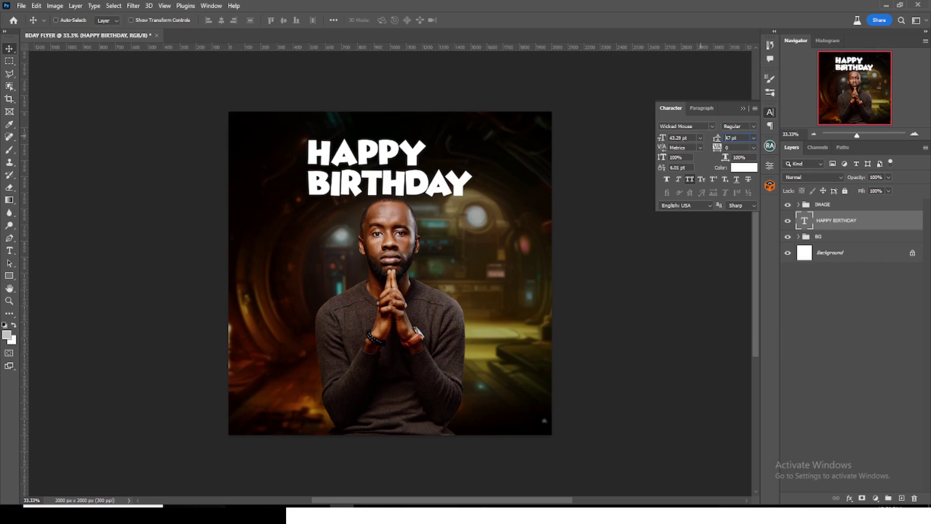
{"action": "type", "text": "47"}
{"action": "key", "text": "Return"}
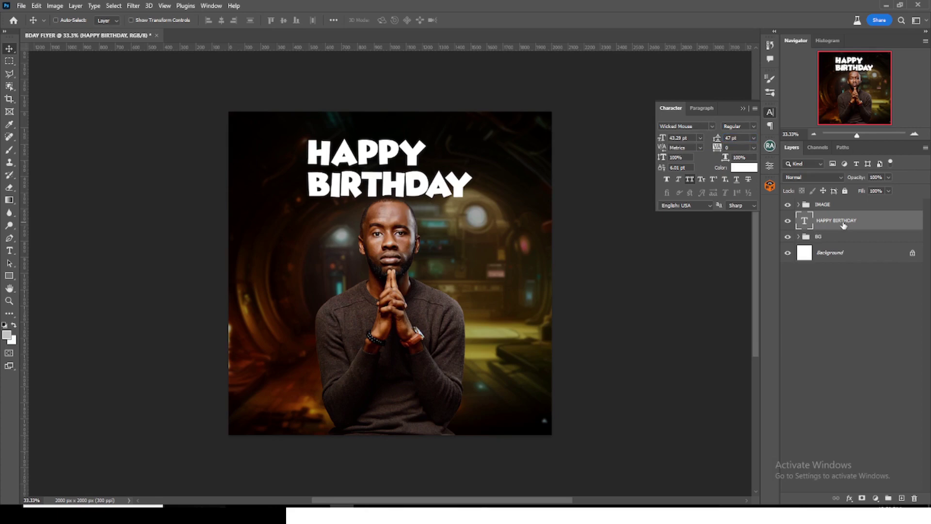
{"action": "key", "text": "ctrl+semicolon"}
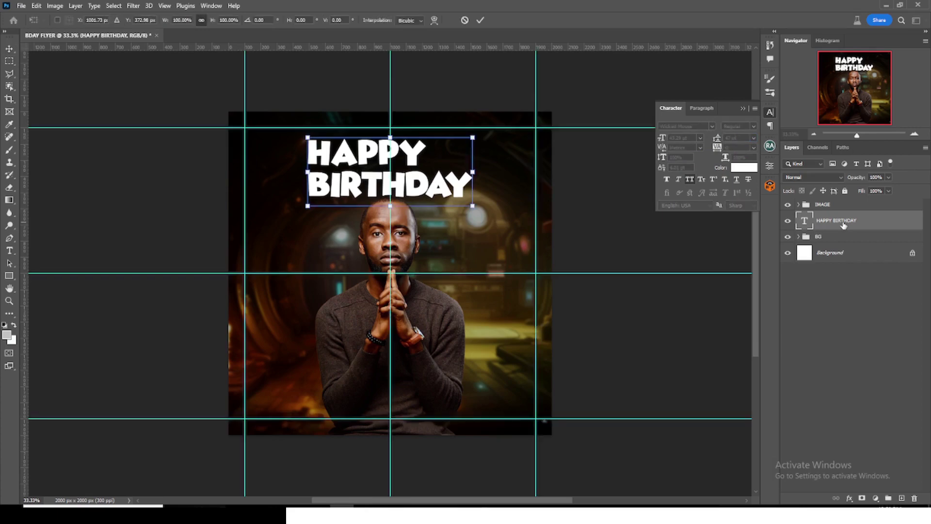
Add a new text line with the date 'DECEMBER 23TH' copied from the notes.
{"action": "key", "text": "t"}
{"action": "left_click", "coordinate": [314, 280]}
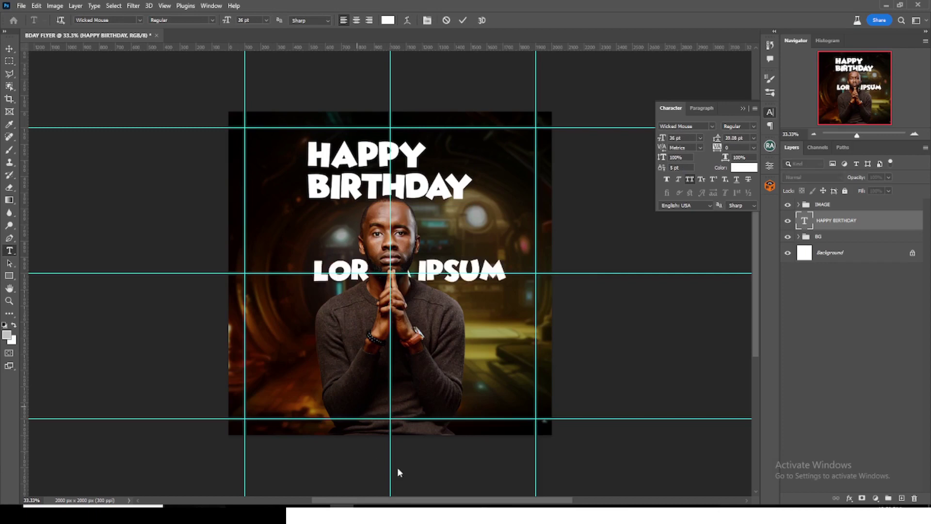
{"action": "key", "text": "alt+Tab"}
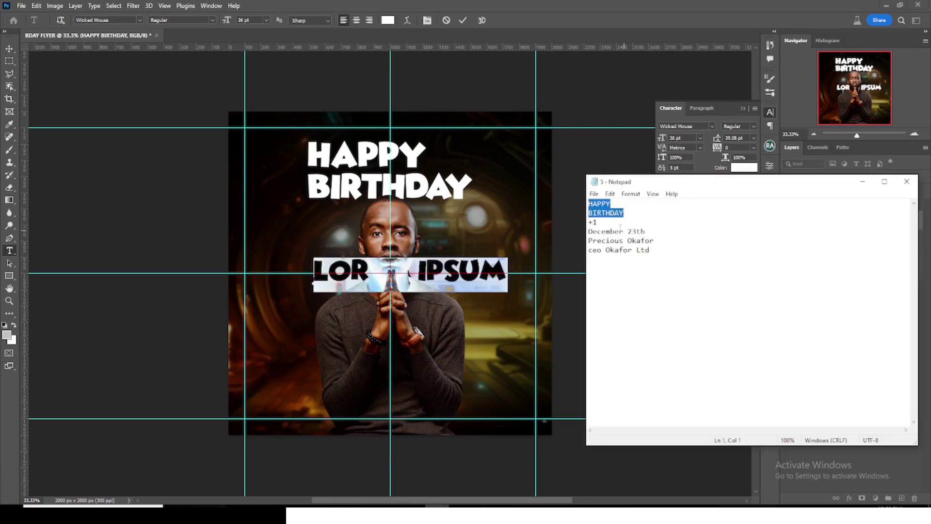
{"action": "left_click_drag", "start_coordinate": [650, 230], "coordinate": [580, 232]}
{"action": "key", "text": "ctrl+c"}
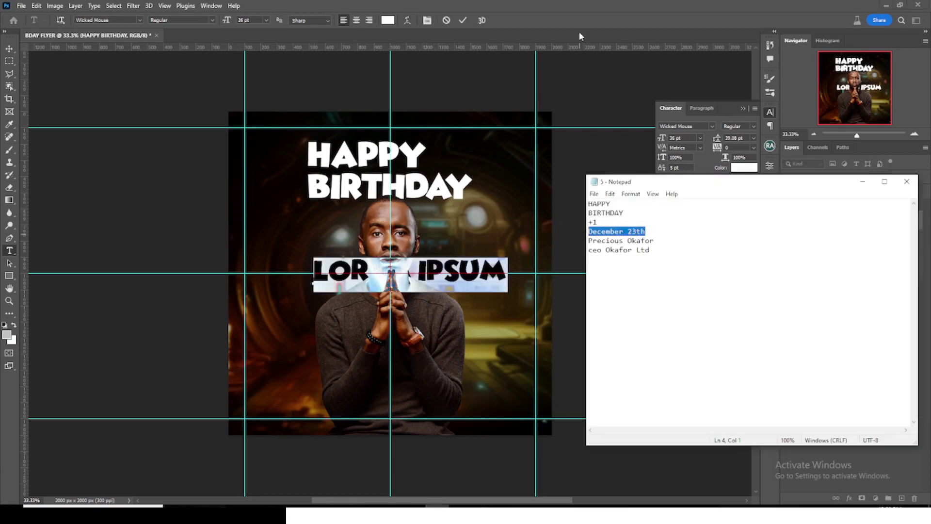
{"action": "key", "text": "alt+Tab"}
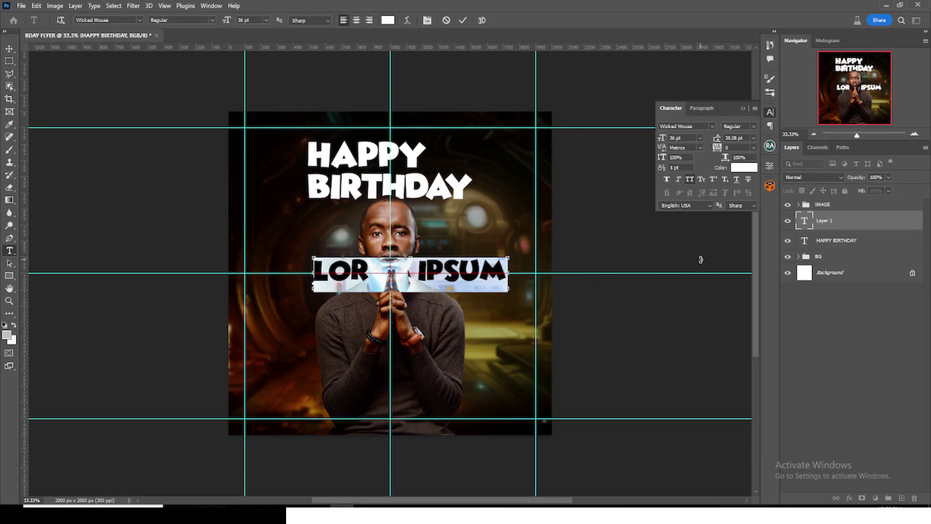
{"action": "key", "text": "ctrl+v"}
{"action": "key", "text": "ctrl+Return"}
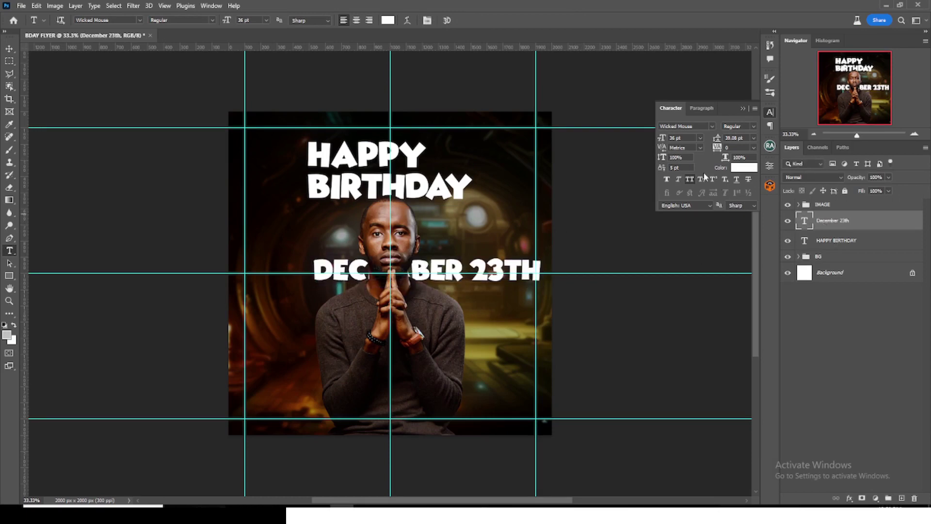
Set the date in Arial with tracking 1000.
{"action": "left_click", "coordinate": [711, 126]}
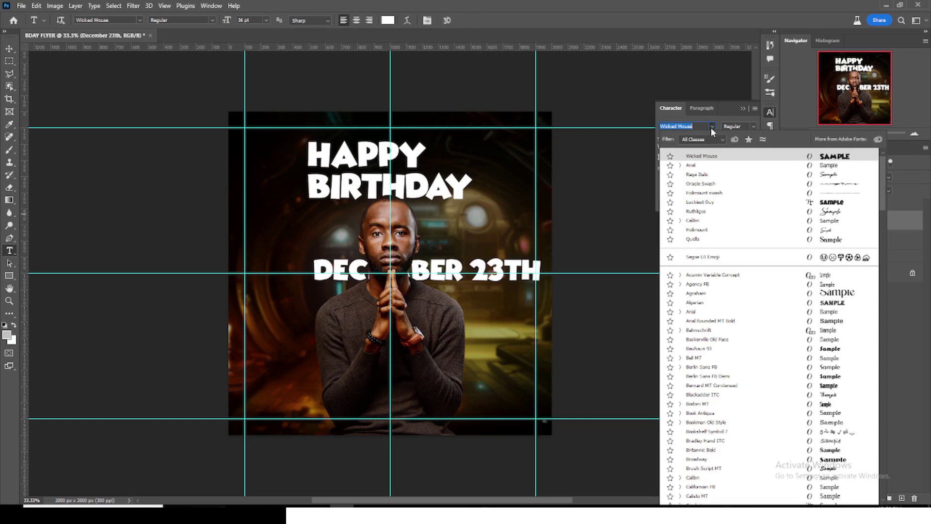
{"action": "left_click", "coordinate": [730, 165]}
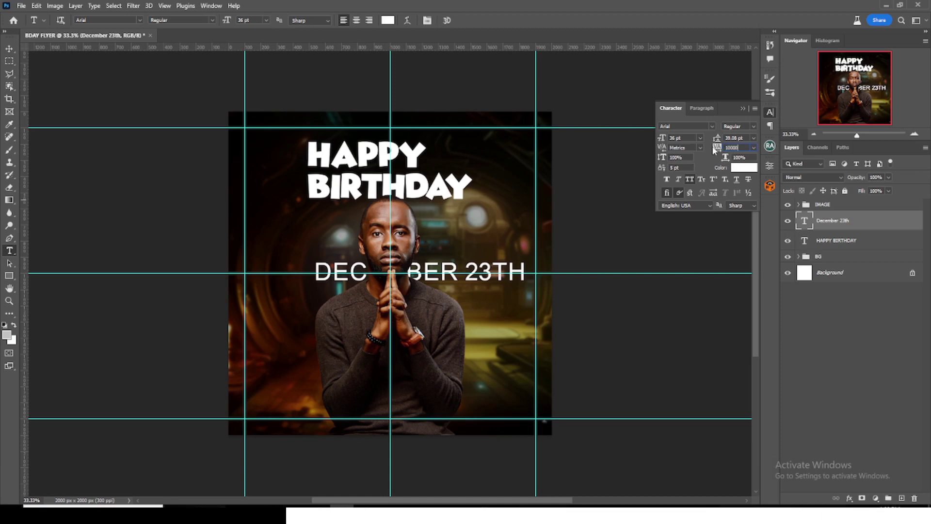
{"action": "key", "text": "Return"}
Shrink the date to a small line matching the heading's width above HAPPY BIRTHDAY, with guides hidden.
{"action": "key", "text": "ctrl+t"}
{"action": "left_click_drag", "start_coordinate": [310, 290], "coordinate": [320, 144]}
{"action": "key", "text": "Return"}
{"action": "key", "text": "ctrl+t"}
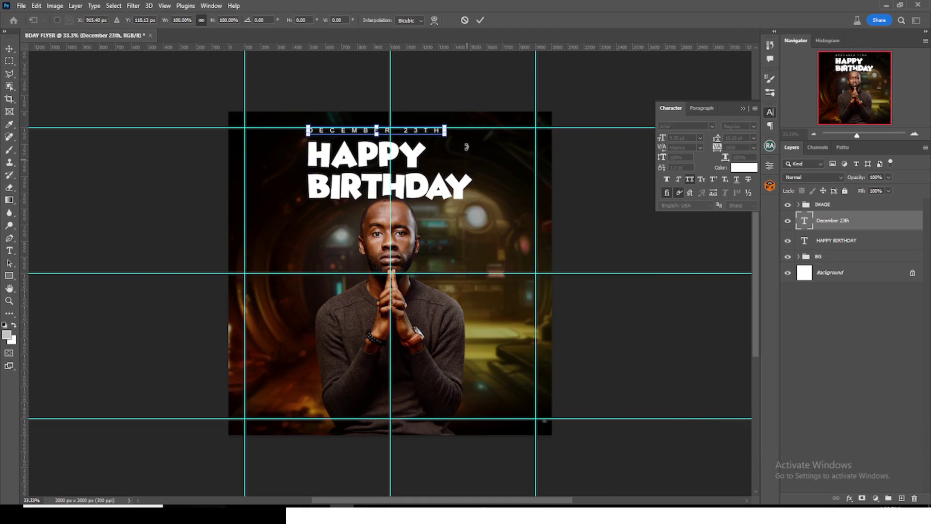
{"action": "left_click_drag", "start_coordinate": [445, 138], "coordinate": [469, 145]}
{"action": "key", "text": "Return"}
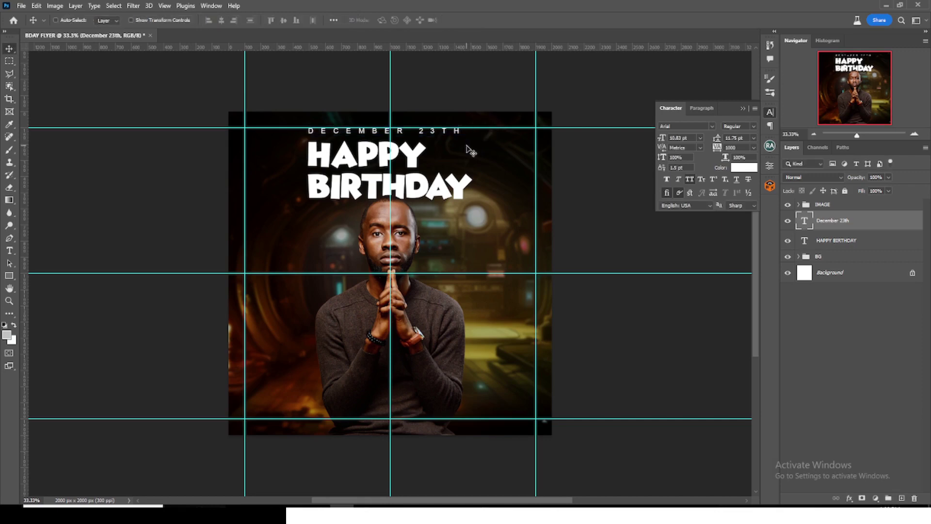
{"action": "key", "text": "ctrl+semicolon"}
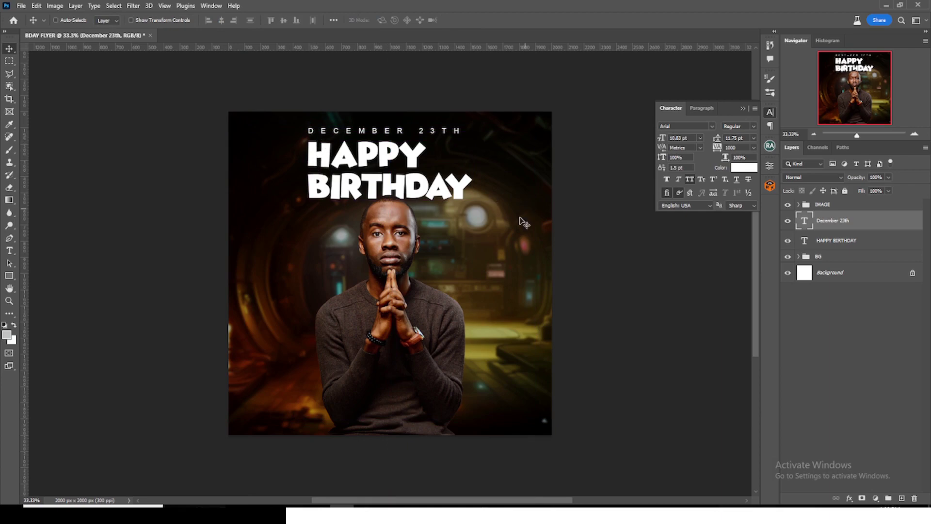
{"action": "key", "text": "Down"}
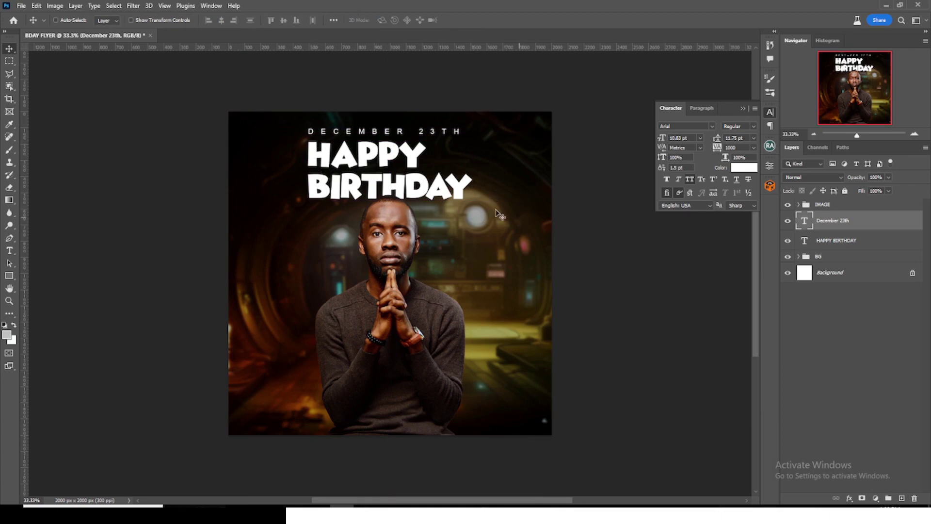
Duplicate the HAPPY BIRTHDAY layer, replace its text with +1, and place it right of HAPPY.
{"action": "left_click", "coordinate": [840, 244]}
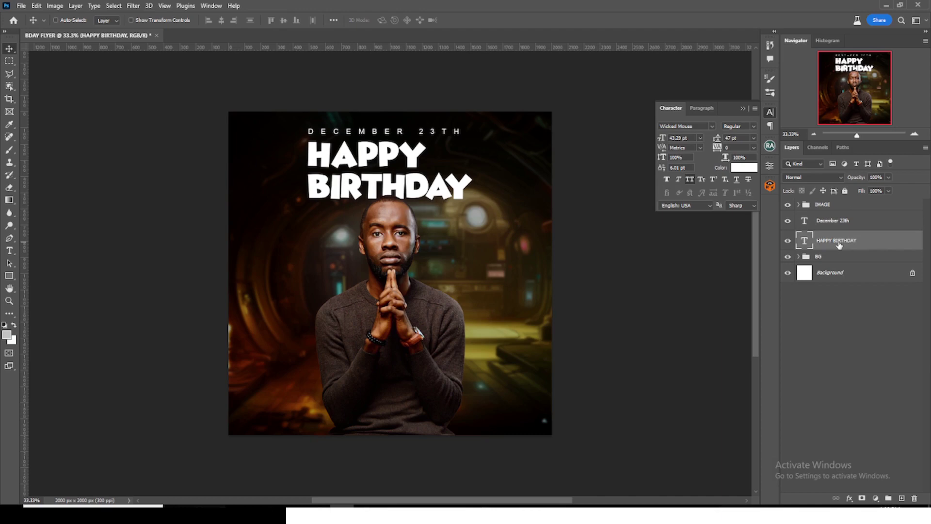
{"action": "key", "text": "ctrl+j"}
{"action": "double_click", "coordinate": [838, 242]}
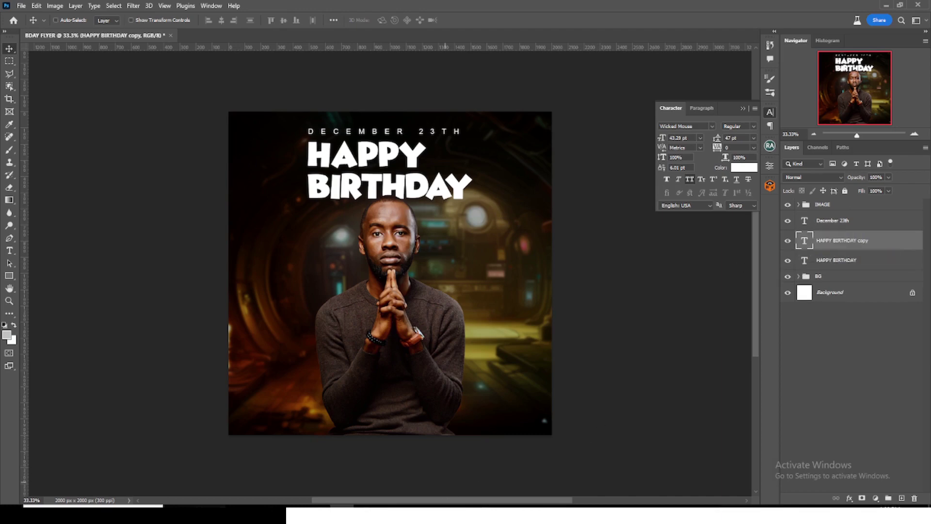
{"action": "left_click", "coordinate": [442, 504]}
{"action": "left_click_drag", "start_coordinate": [604, 223], "coordinate": [565, 215]}
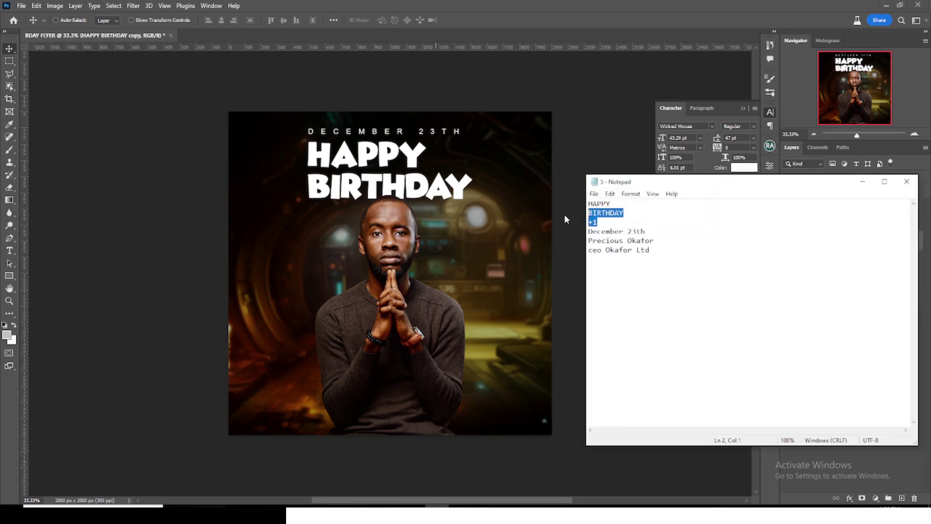
{"action": "left_click", "coordinate": [629, 47]}
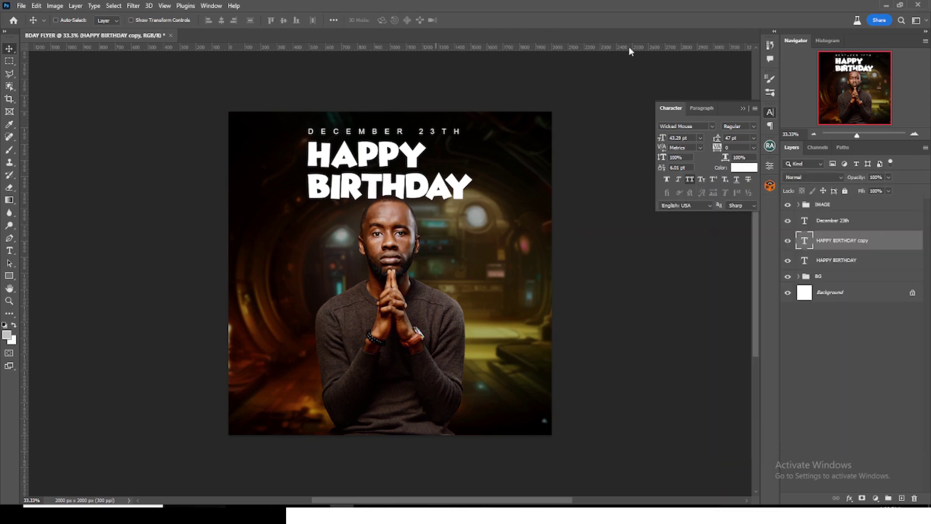
{"action": "double_click", "coordinate": [801, 245]}
{"action": "type", "text": "+1"}
{"action": "key", "text": "ctrl+Return"}
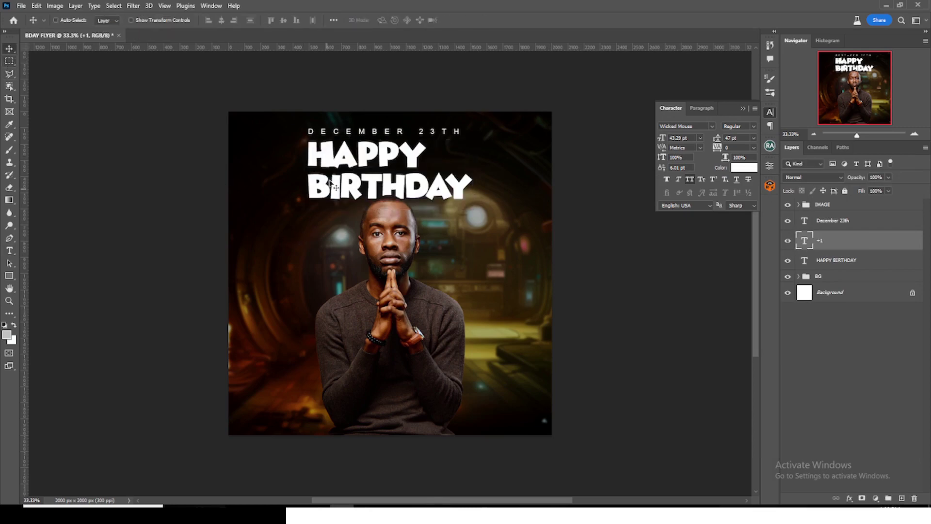
{"action": "left_click_drag", "start_coordinate": [351, 184], "coordinate": [479, 172]}
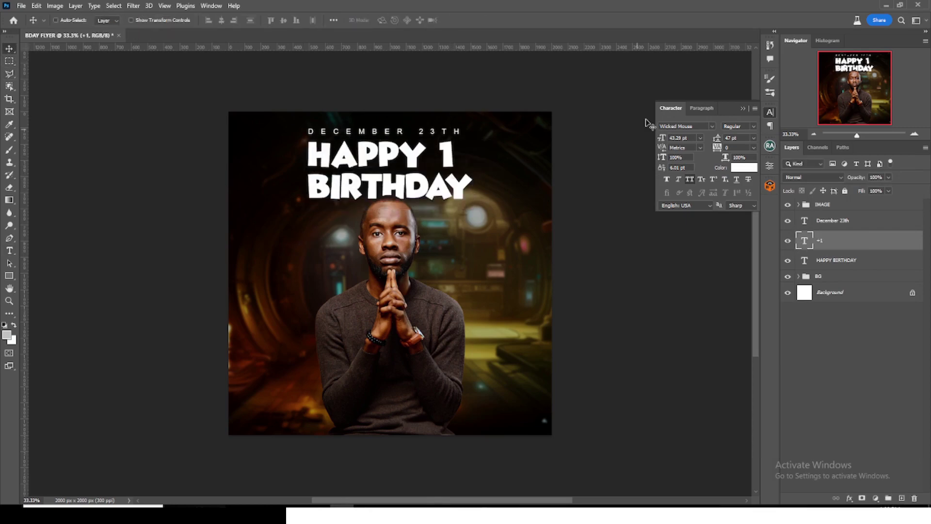
Set +1 in Luckiest Guy, nudge it beside HAPPY, and colour it orange ff6600.
{"action": "left_click", "coordinate": [713, 127]}
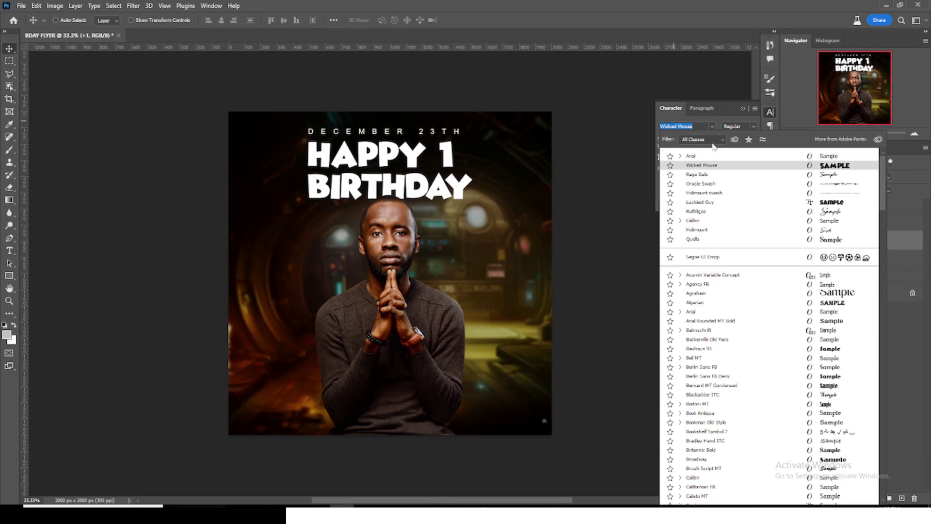
{"action": "left_click", "coordinate": [705, 204]}
{"action": "left_click_drag", "start_coordinate": [440, 168], "coordinate": [442, 163]}
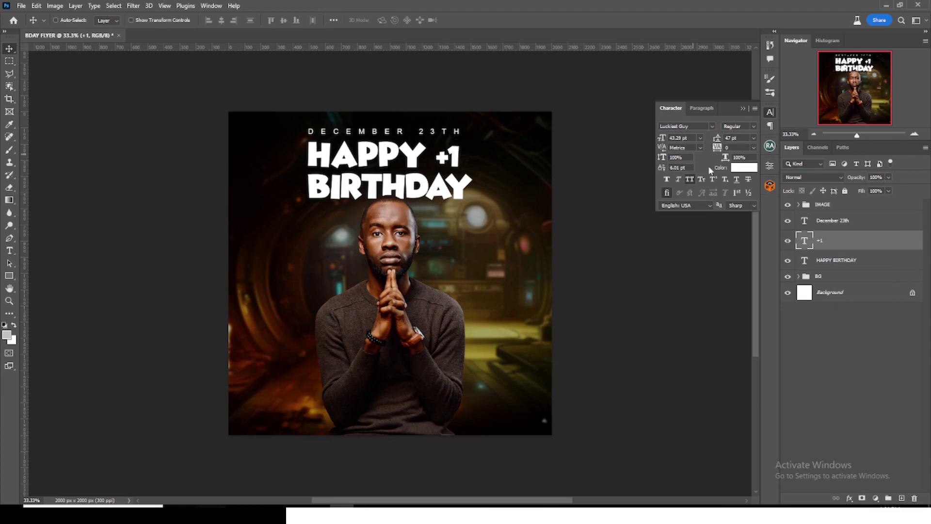
{"action": "left_click", "coordinate": [747, 167]}
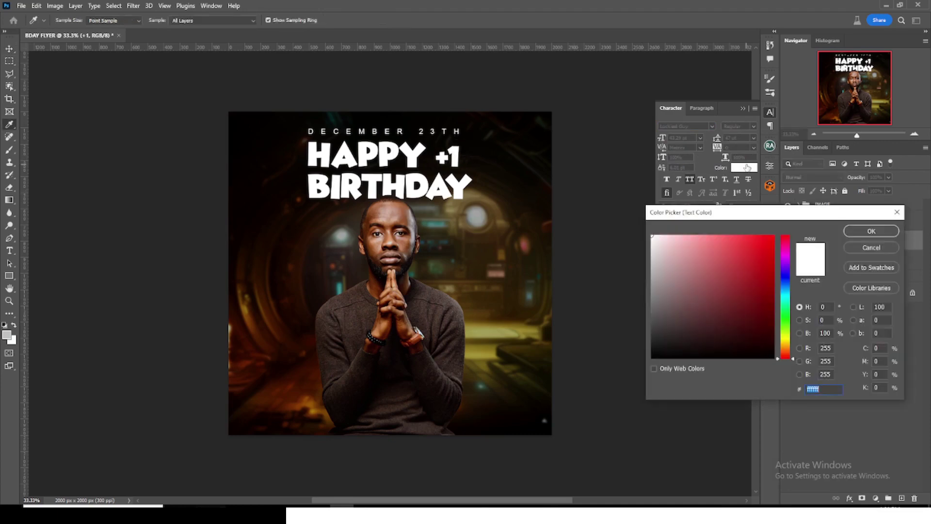
{"action": "type", "text": "ff6"}
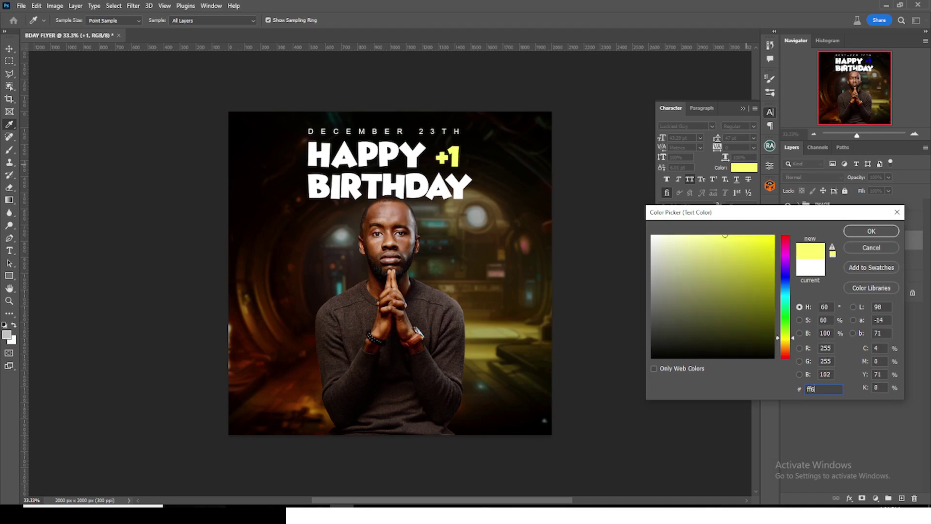
{"action": "type", "text": "600"}
{"action": "key", "text": "Return"}
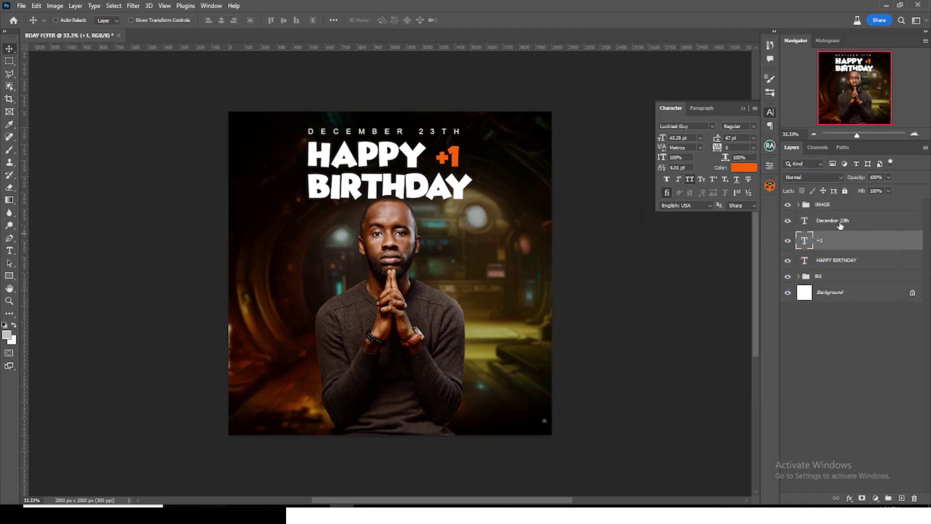
Colour the December 23th line orange, sampled from the +1 text.
{"action": "left_click", "coordinate": [831, 221]}
{"action": "left_click", "coordinate": [747, 169]}
{"action": "left_click", "coordinate": [459, 156]}
{"action": "left_click", "coordinate": [859, 234]}
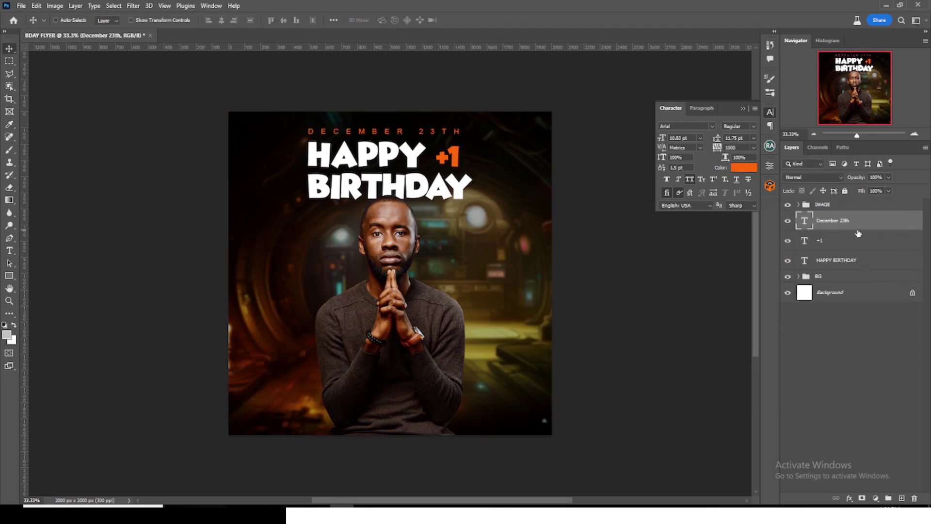
{"action": "left_click", "coordinate": [742, 108]}
Group the date, +1 and HAPPY BIRTHDAY layers into a group named HBD.
{"action": "left_click", "coordinate": [830, 262], "text": "shift"}
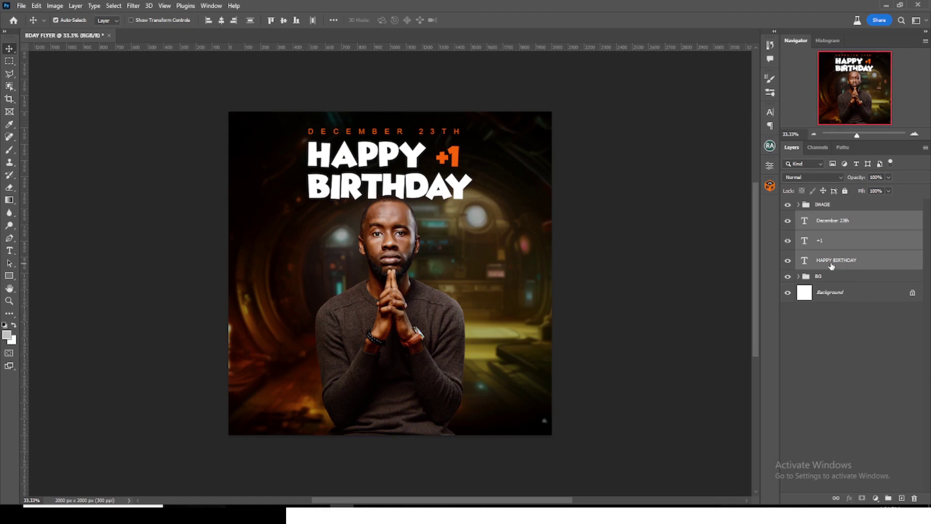
{"action": "key", "text": "ctrl+g"}
{"action": "double_click", "coordinate": [824, 216]}
{"action": "type", "text": "H"}
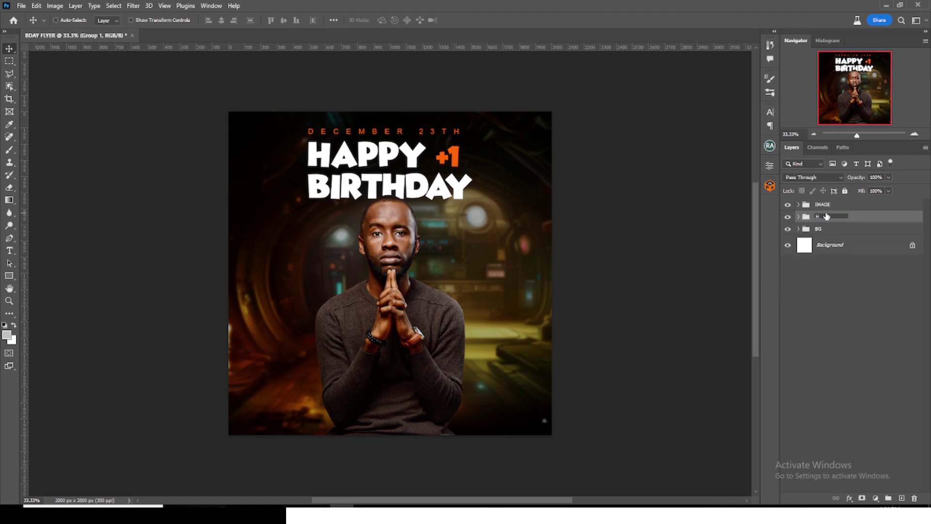
{"action": "key", "text": "Return"}
Nudge the HBD group slightly right against the guides, then hide them.
{"action": "key", "text": "ctrl+t"}
{"action": "key", "text": "ctrl+semicolon"}
{"action": "key", "text": "Right"}
{"action": "key", "text": "Right"}
{"action": "key", "text": "Right"}
{"action": "key", "text": "Return"}
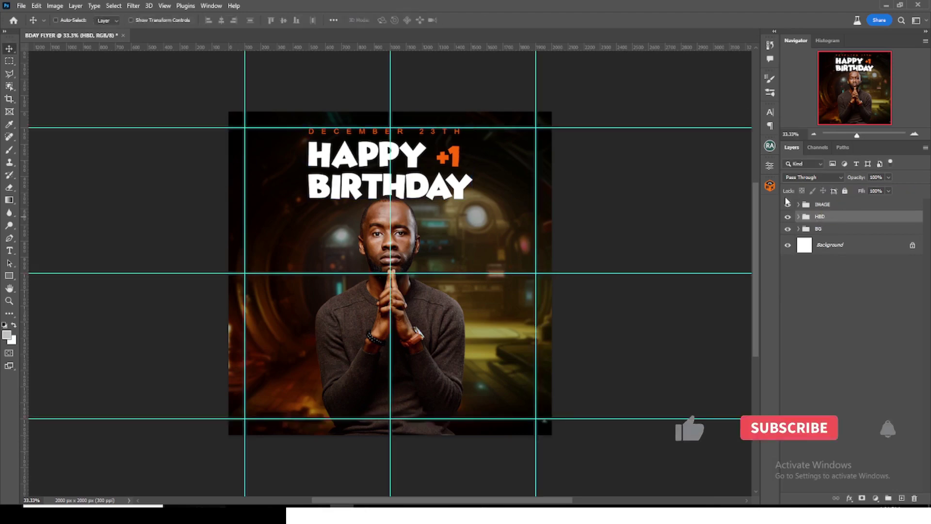
{"action": "key", "text": "ctrl+semicolon"}
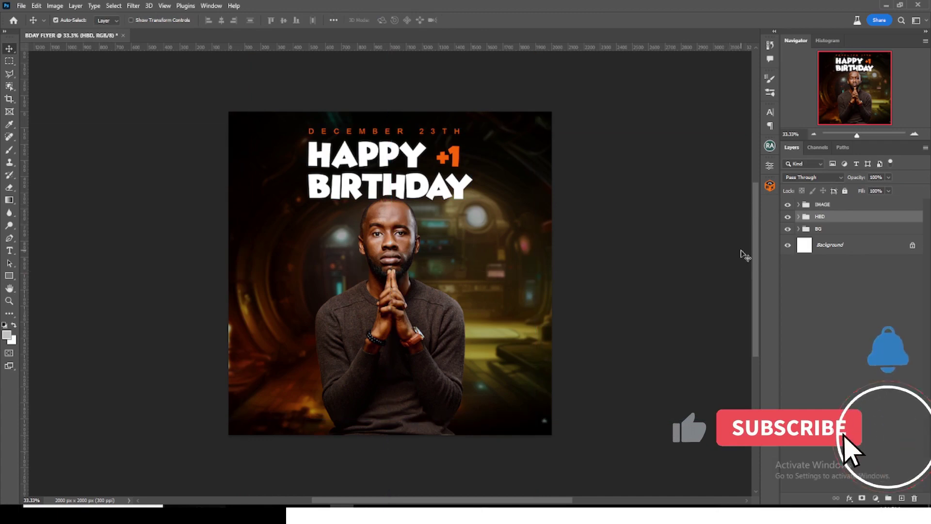
Place the pngegg (2) star arc graphic and scale it behind the head.
{"action": "left_click", "coordinate": [258, 503]}
{"action": "left_click_drag", "start_coordinate": [269, 121], "coordinate": [335, 305]}
{"action": "left_click_drag", "start_coordinate": [387, 241], "coordinate": [461, 204]}
{"action": "key", "text": "Return"}
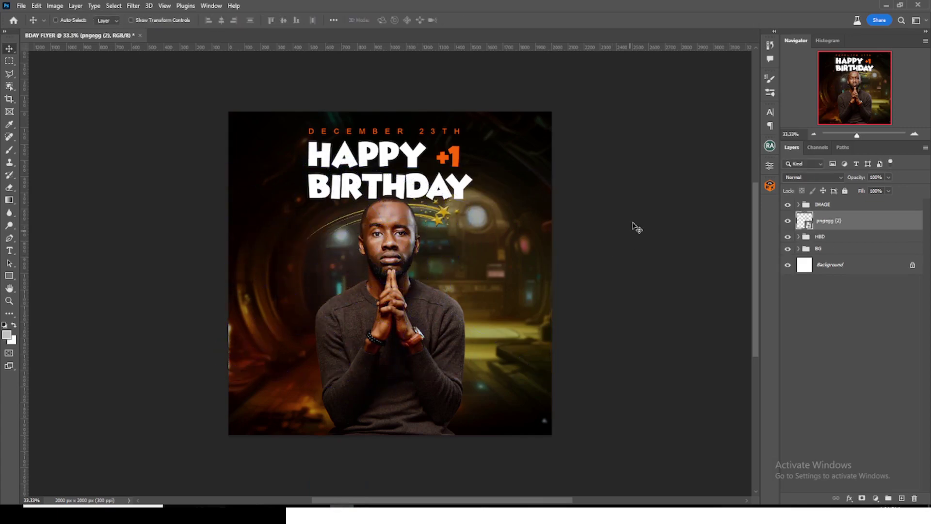
Give the star graphic a white Color Overlay layer style.
{"action": "double_click", "coordinate": [879, 219]}
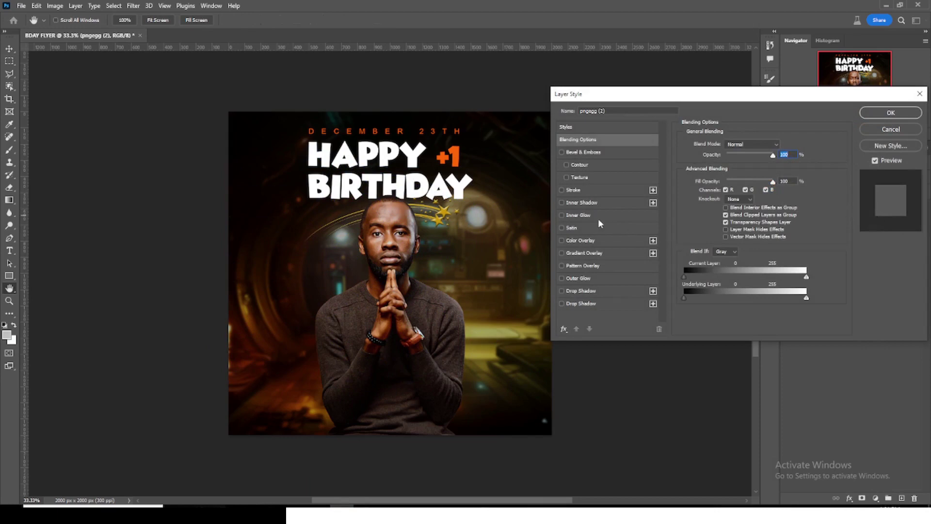
{"action": "left_click", "coordinate": [579, 241]}
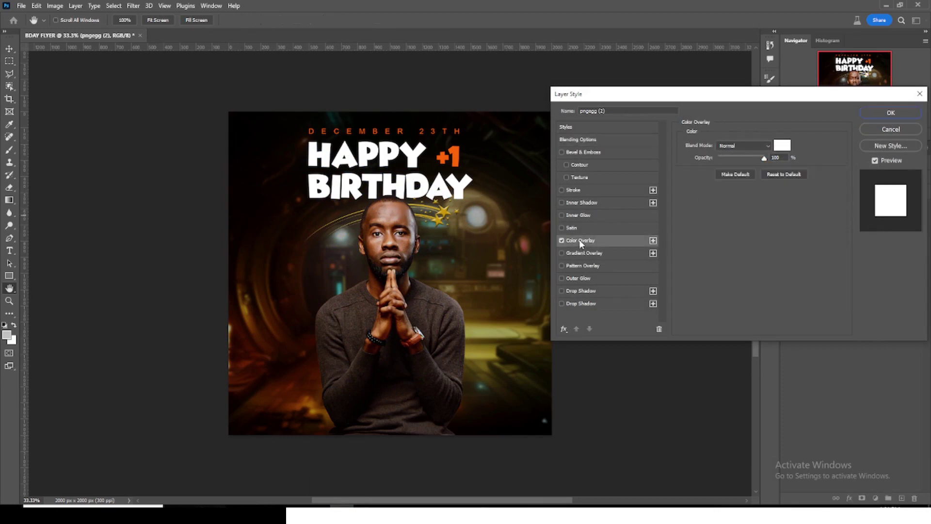
{"action": "left_click", "coordinate": [781, 145]}
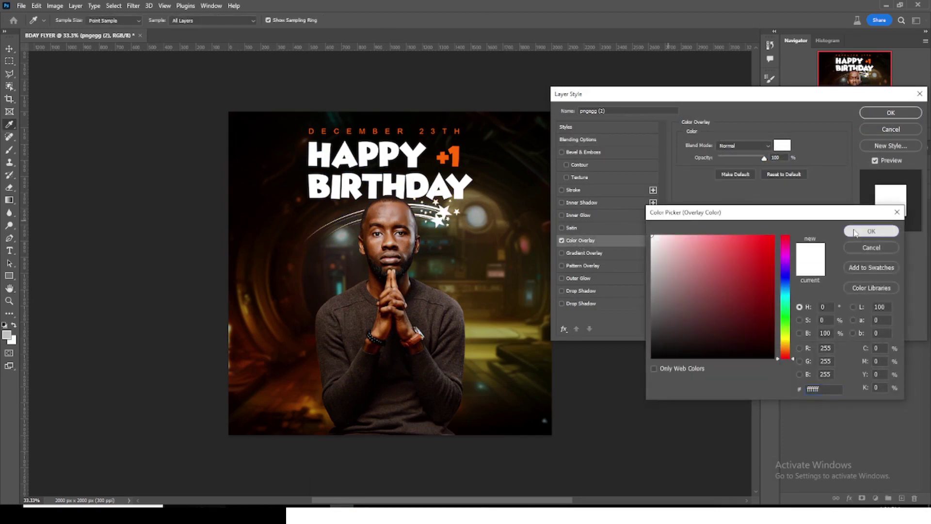
{"action": "left_click", "coordinate": [871, 232]}
{"action": "left_click", "coordinate": [890, 112]}
Drag the streamers confetti image onto the flyer's left side.
{"action": "key", "text": "alt+Tab"}
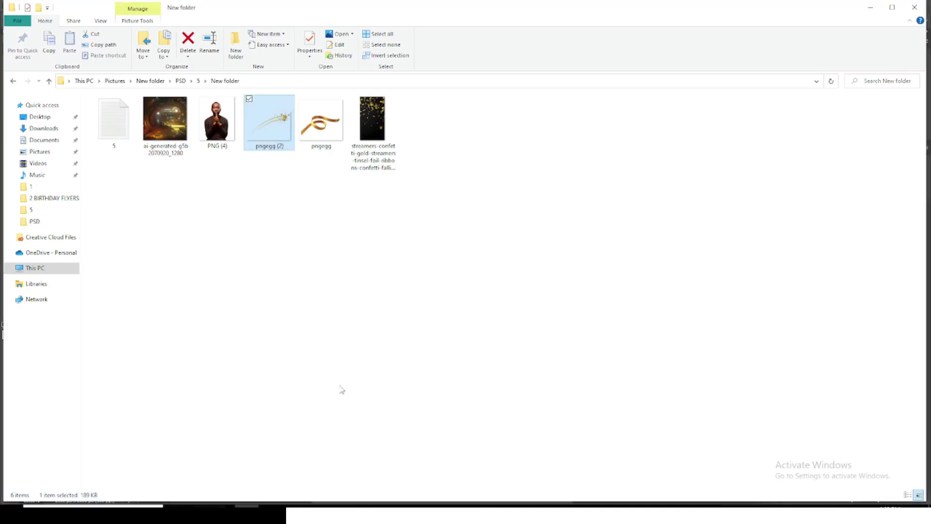
{"action": "left_click_drag", "start_coordinate": [374, 124], "coordinate": [336, 426]}
{"action": "left_click_drag", "start_coordinate": [393, 253], "coordinate": [333, 252]}
Duplicate the confetti, flip the copy horizontally, and move it to the right half.
{"action": "key", "text": "Return"}
{"action": "key", "text": "ctrl+j"}
{"action": "key", "text": "ctrl"}
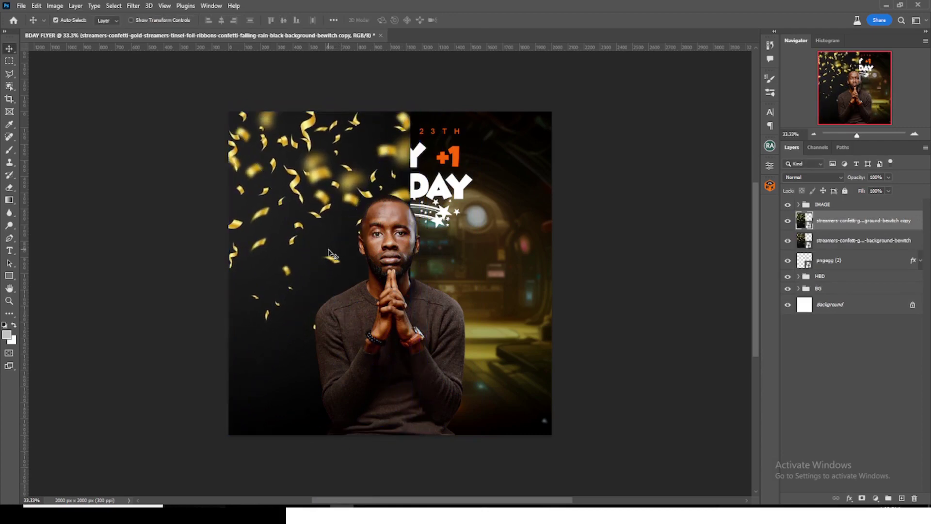
{"action": "key", "text": "ctrl+t"}
{"action": "right_click", "coordinate": [291, 157]}
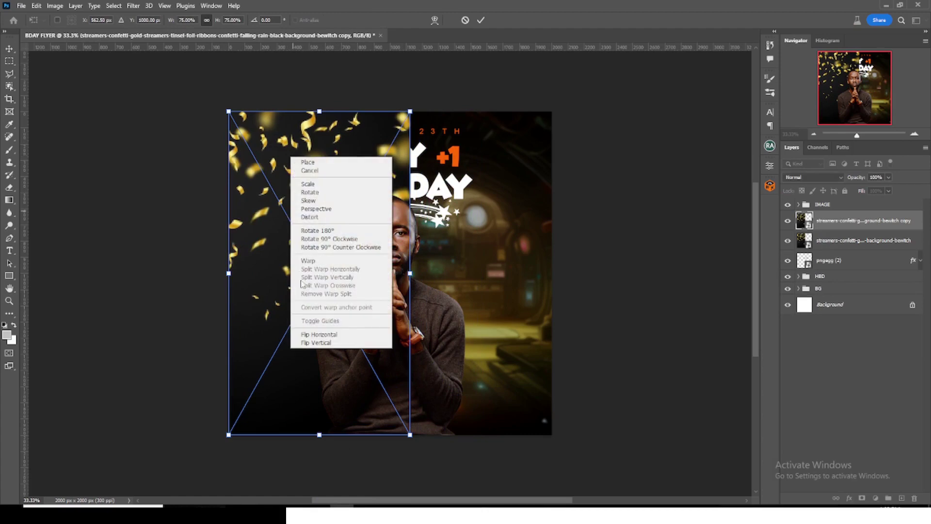
{"action": "left_click", "coordinate": [320, 335]}
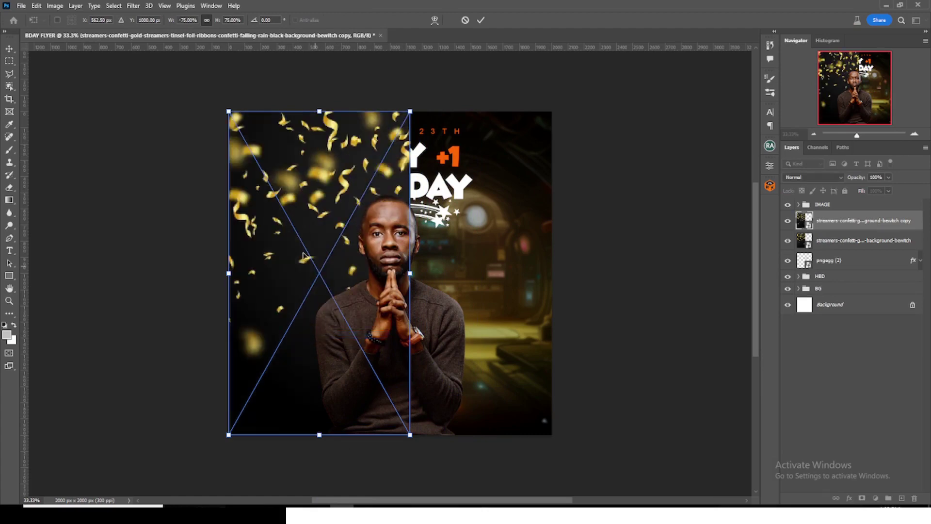
{"action": "left_click_drag", "start_coordinate": [315, 234], "coordinate": [477, 229]}
{"action": "key", "text": "Return"}
Mask the confetti copy and brush away the seam at the flyer's centre.
{"action": "left_click", "coordinate": [862, 497]}
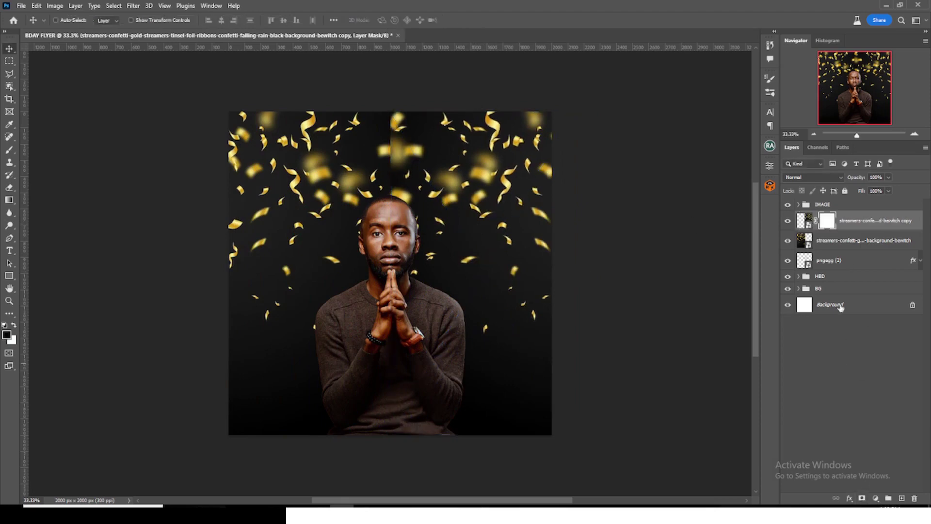
{"action": "key", "text": "b"}
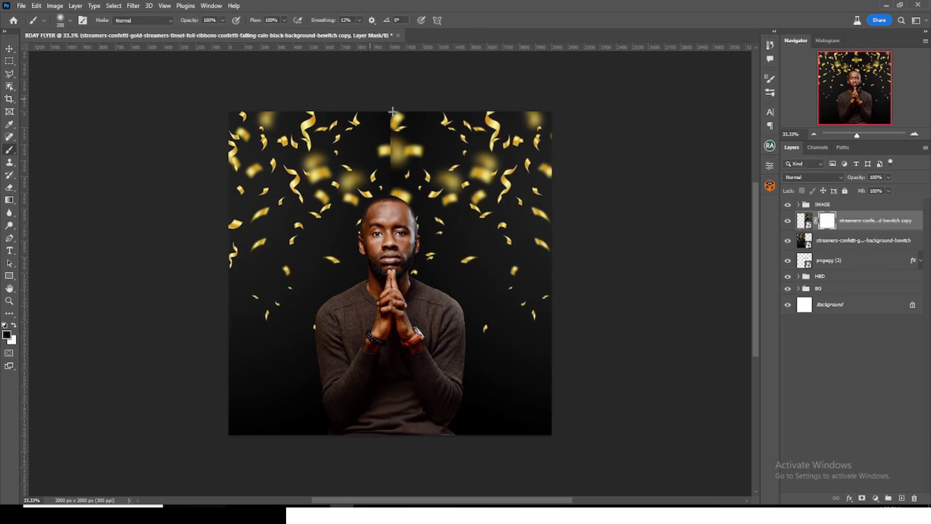
{"action": "left_click_drag", "start_coordinate": [394, 151], "coordinate": [416, 228]}
Group both confetti layers into a group named confetti.
{"action": "left_click", "coordinate": [835, 240], "text": "ctrl"}
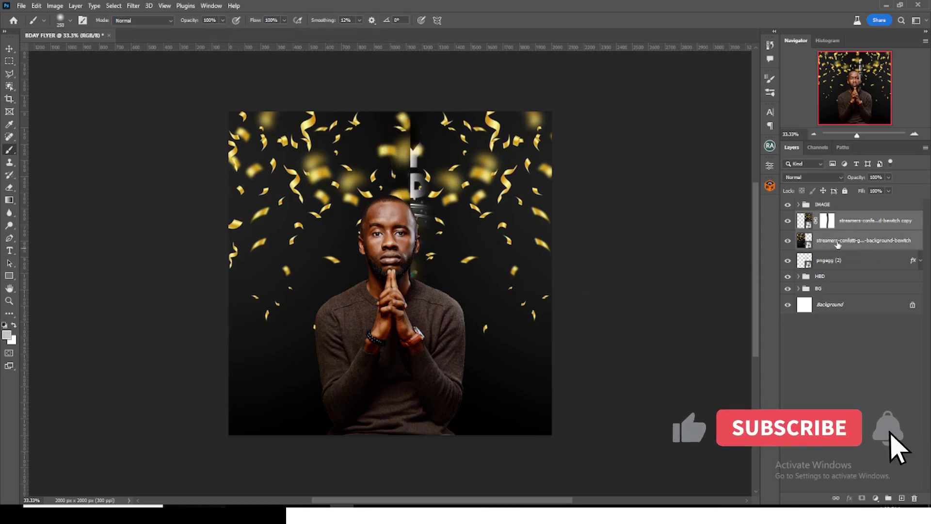
{"action": "key", "text": "ctrl+g"}
{"action": "double_click", "coordinate": [824, 216]}
{"action": "type", "text": "confetti"}
{"action": "key", "text": "Return"}
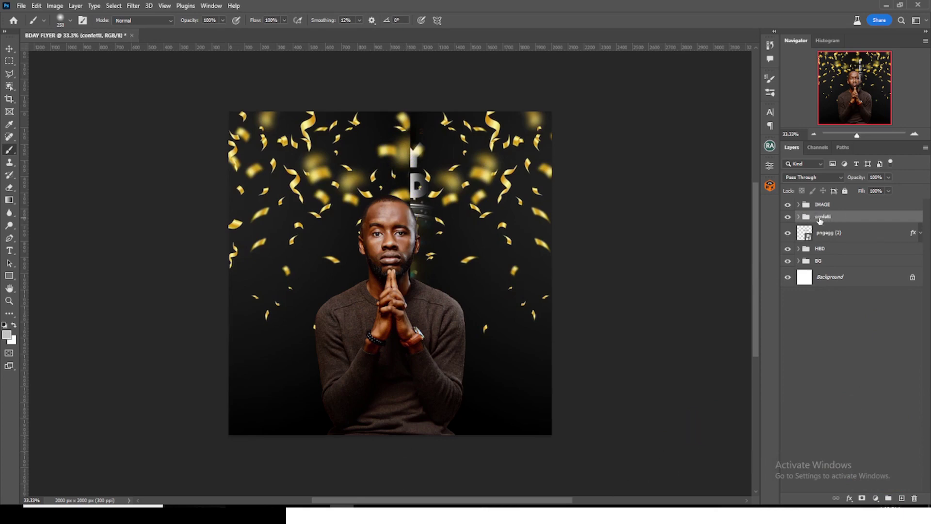
Set both confetti layers to Linear Dodge (Add) blend mode and collapse the group.
{"action": "left_click", "coordinate": [798, 216]}
{"action": "left_click", "coordinate": [853, 232]}
{"action": "left_click", "coordinate": [853, 252], "text": "shift"}
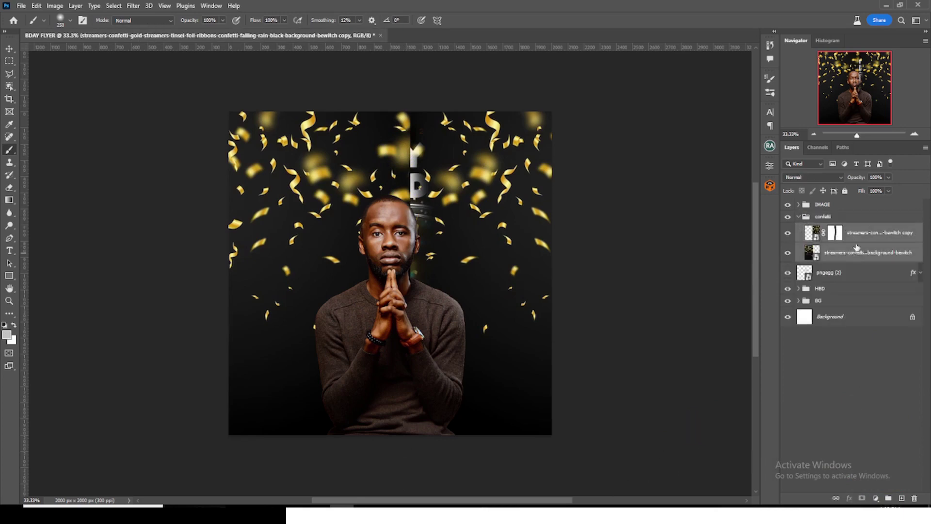
{"action": "left_click", "coordinate": [811, 177]}
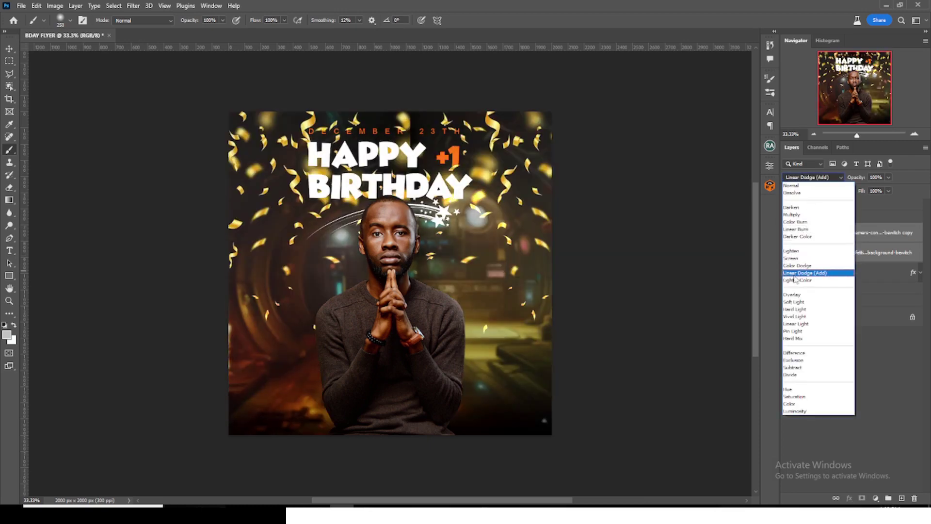
{"action": "left_click", "coordinate": [797, 274]}
{"action": "left_click", "coordinate": [798, 217]}
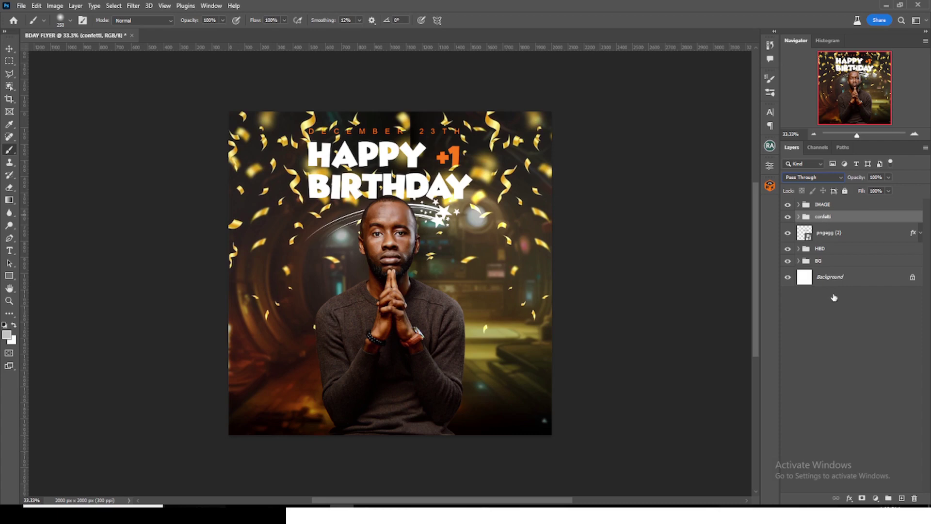
{"action": "left_click", "coordinate": [874, 498]}
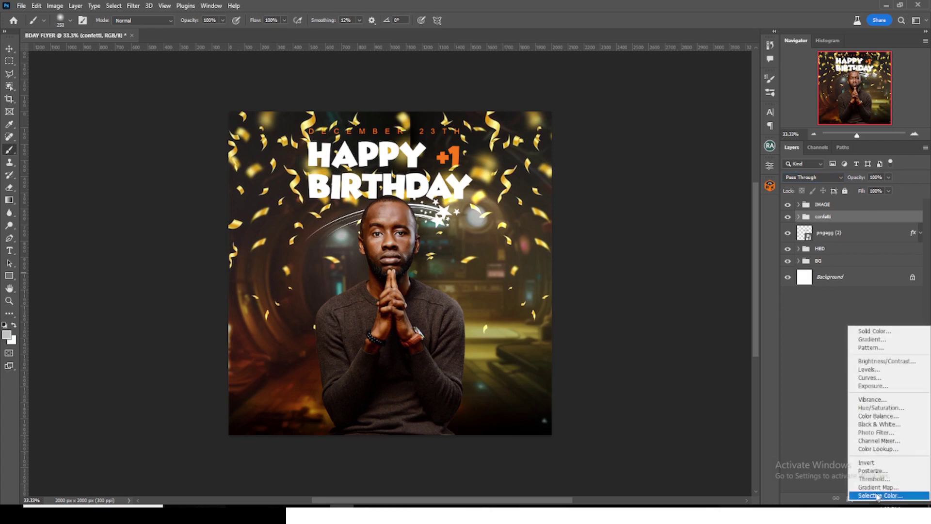
Add a Levels adjustment clipped to the confetti group, darken its midtones, and shrink the brush to 100.
{"action": "left_click", "coordinate": [869, 370]}
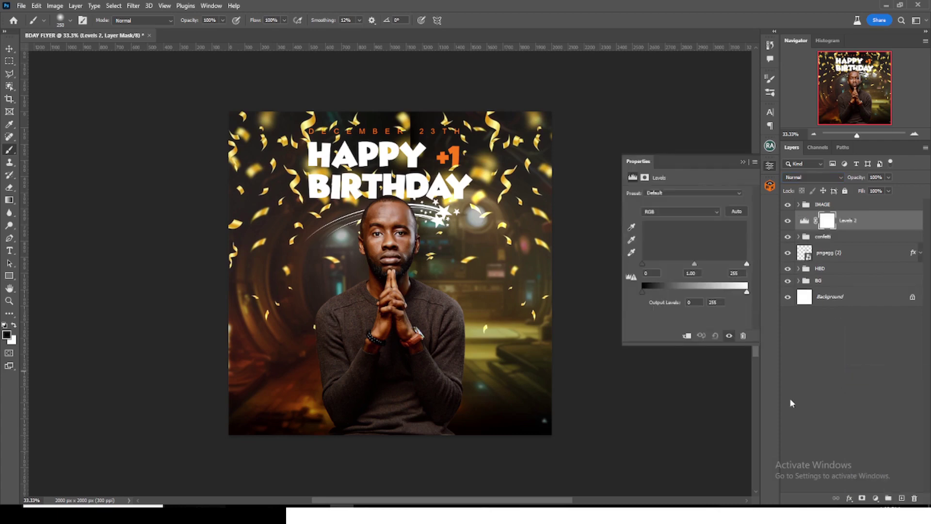
{"action": "left_click", "coordinate": [686, 334]}
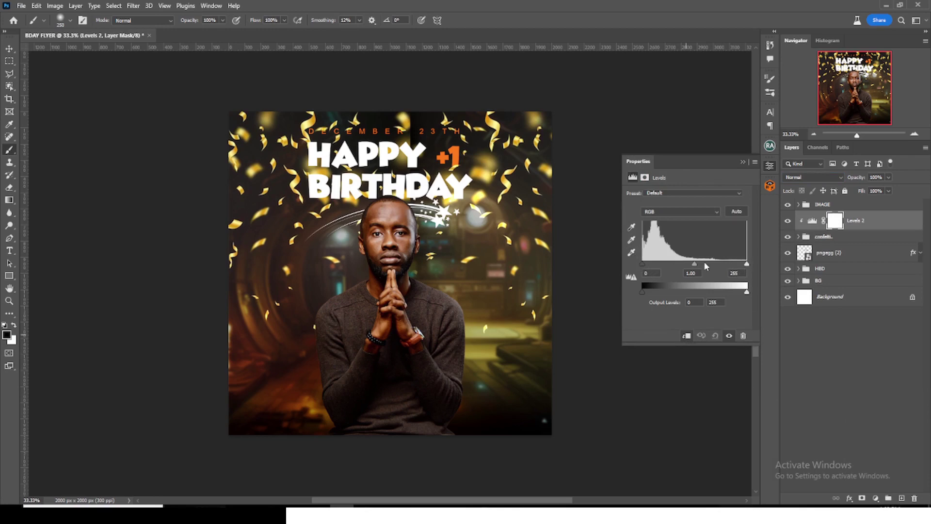
{"action": "left_click_drag", "start_coordinate": [698, 264], "coordinate": [702, 263]}
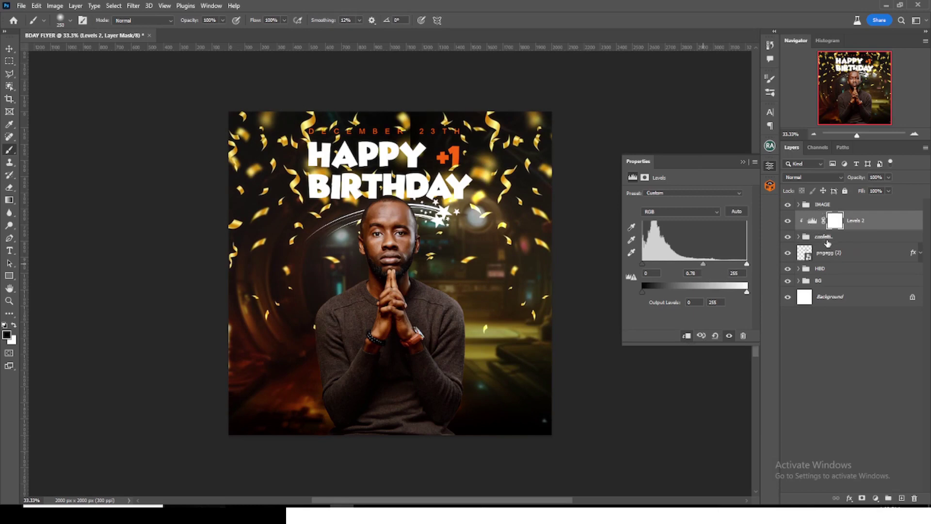
{"action": "key", "text": "bracketleft"}
{"action": "key", "text": "bracketleft"}
{"action": "key", "text": "bracketleft"}
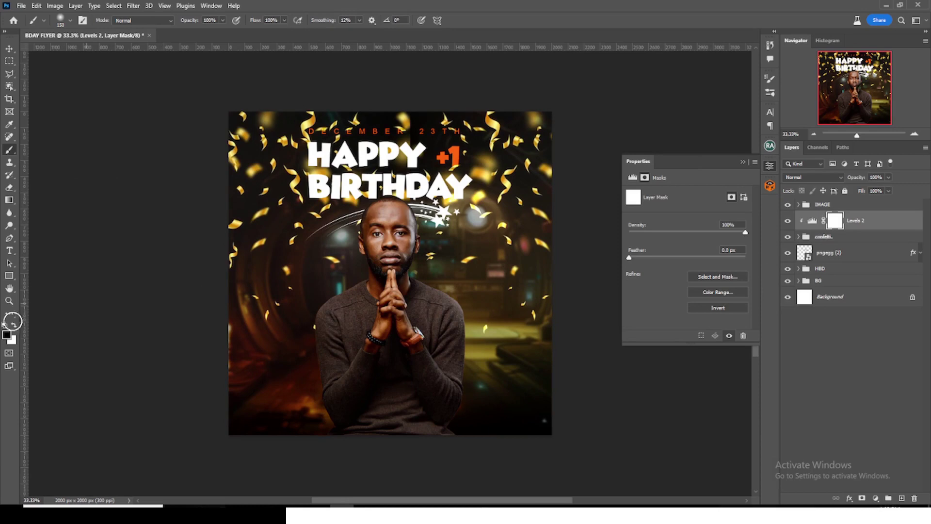
{"action": "key", "text": "bracketleft"}
{"action": "key", "text": "bracketleft"}
Mask the confetti group, paint over pieces right of BIRTHDAY, then invert the mask to hide most confetti.
{"action": "left_click", "coordinate": [818, 238]}
{"action": "left_click", "coordinate": [861, 498]}
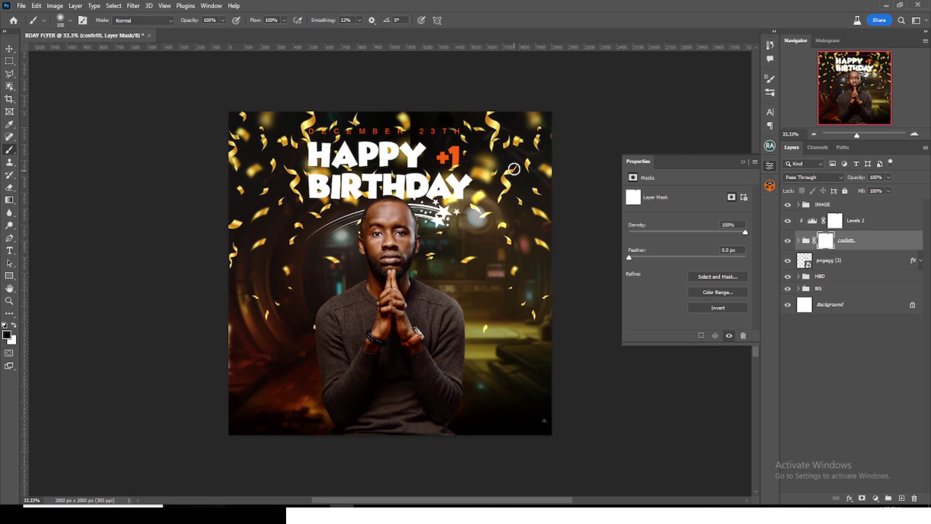
{"action": "left_click_drag", "start_coordinate": [514, 169], "coordinate": [500, 201]}
{"action": "key", "text": "bracketleft"}
{"action": "key", "text": "bracketleft"}
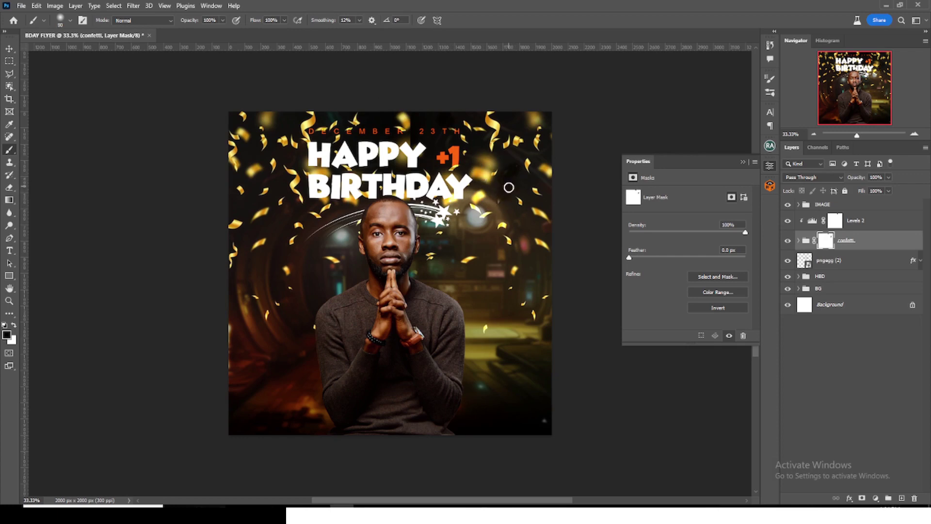
{"action": "left_click_drag", "start_coordinate": [256, 167], "coordinate": [251, 175]}
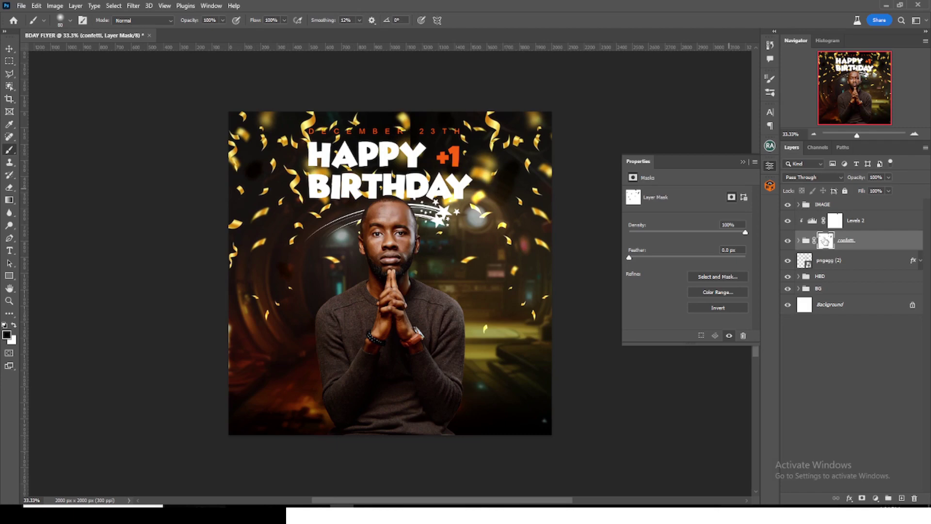
{"action": "left_click", "coordinate": [713, 309]}
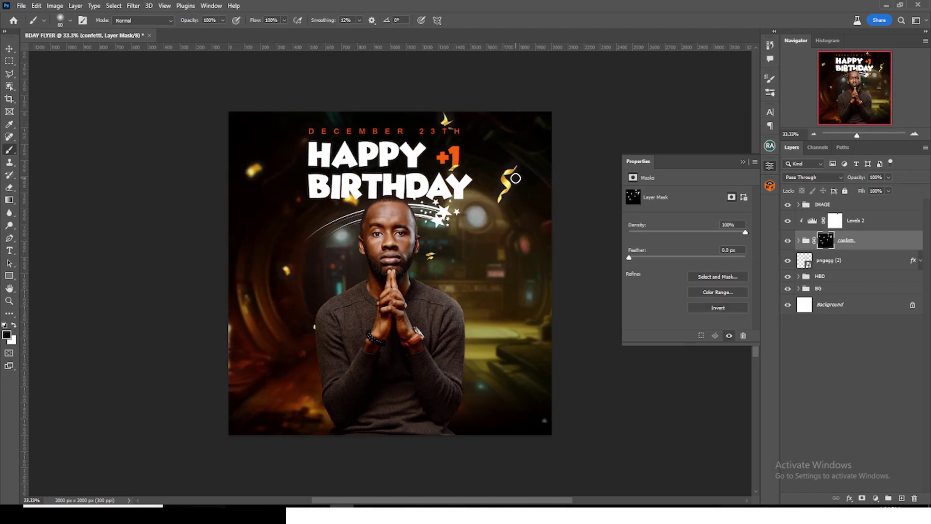
Bring the gold streamer PNG in above Levels 2, placed top right and rotated about -23.7°.
{"action": "left_click", "coordinate": [812, 221]}
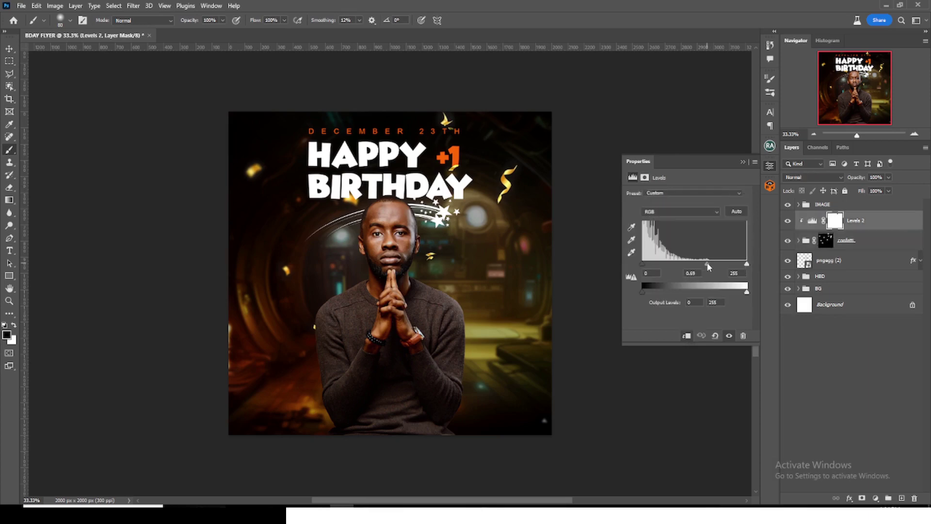
{"action": "left_click", "coordinate": [769, 165]}
{"action": "left_click", "coordinate": [862, 222]}
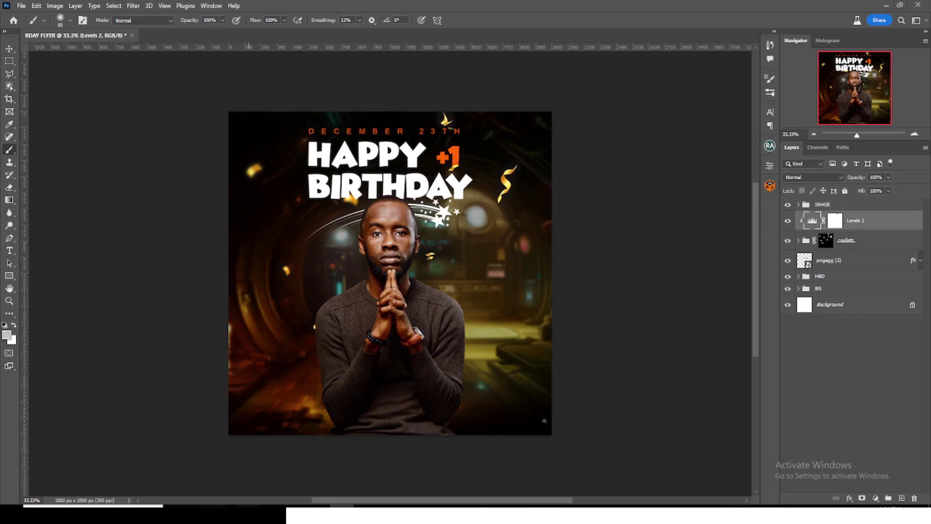
{"action": "left_click", "coordinate": [247, 506]}
{"action": "left_click_drag", "start_coordinate": [320, 122], "coordinate": [494, 145]}
{"action": "left_click_drag", "start_coordinate": [518, 88], "coordinate": [504, 102]}
{"action": "mouse_move", "coordinate": [550, 73]}
{"action": "left_mouse_down"}
{"action": "mouse_move", "coordinate": [524, 63]}
{"action": "mouse_move", "coordinate": [531, 67]}
{"action": "left_mouse_up"}
{"action": "key", "text": "Return"}
{"action": "key", "text": "b"}
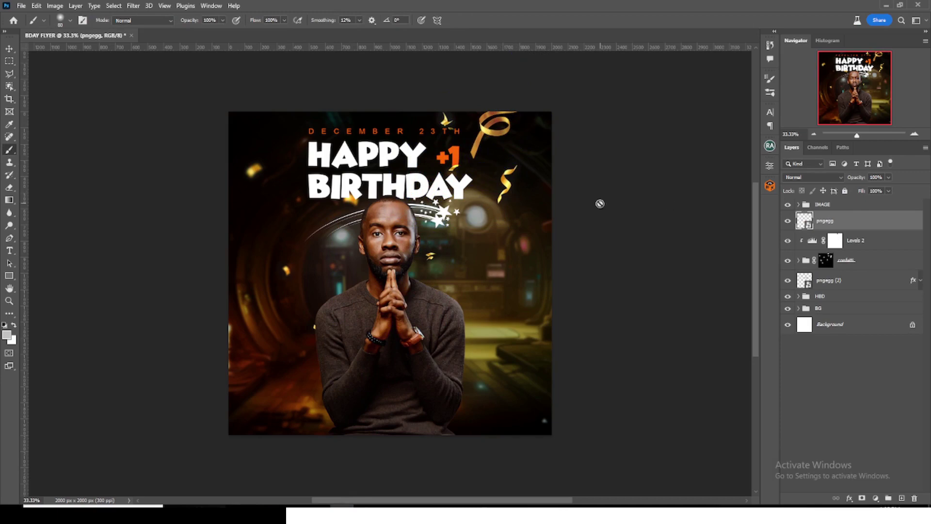
Group the confetti, Levels 2 and pngegg decoration layers into a group named EXTRA.
{"action": "left_click", "coordinate": [828, 280], "text": "shift"}
{"action": "key", "text": "ctrl+g"}
{"action": "double_click", "coordinate": [820, 216]}
{"action": "key", "text": "Return"}
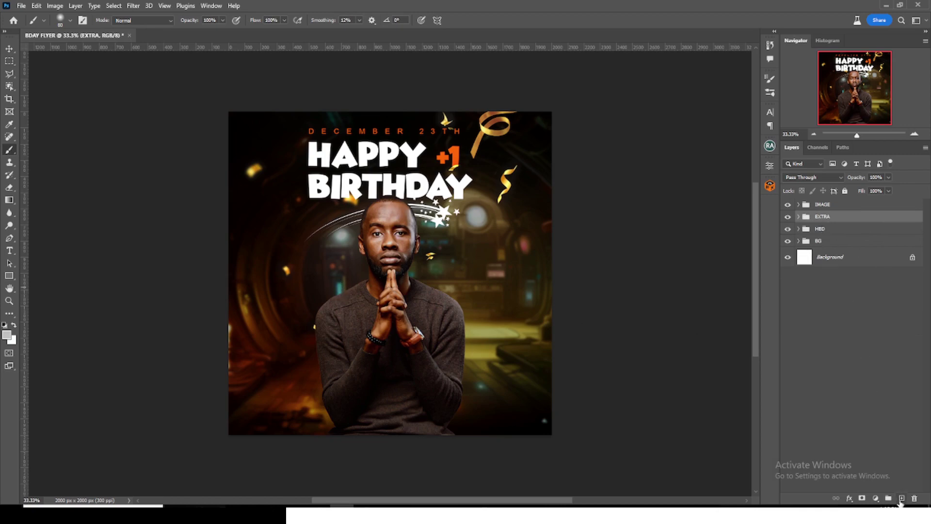
On a new layer, paint a 1000 px soft cyan glow behind the head, set Color Dodge, then shrink it.
{"action": "left_click", "coordinate": [901, 498]}
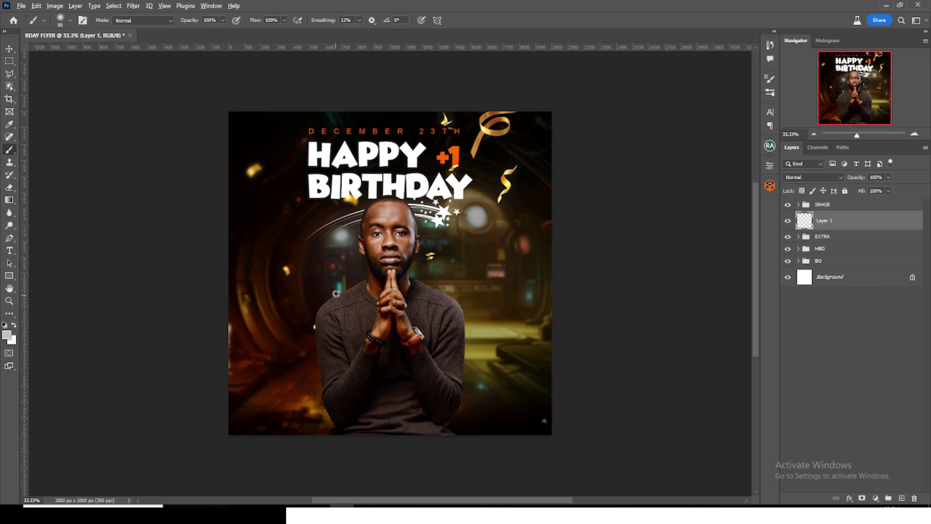
{"action": "left_click", "coordinate": [6, 335]}
{"action": "left_click", "coordinate": [771, 232]}
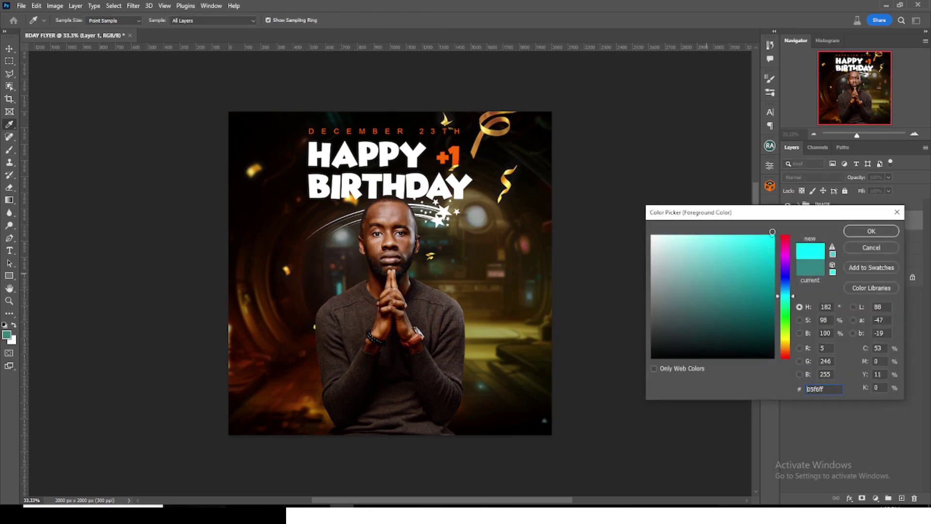
{"action": "left_click", "coordinate": [867, 233]}
{"action": "key", "text": "bracketright"}
{"action": "key", "text": "bracketright"}
{"action": "key", "text": "bracketright"}
{"action": "key", "text": "bracketright"}
{"action": "key", "text": "bracketright"}
{"action": "key", "text": "bracketright"}
{"action": "key", "text": "bracketright"}
{"action": "key", "text": "bracketright"}
{"action": "key", "text": "bracketright"}
{"action": "key", "text": "bracketright"}
{"action": "key", "text": "bracketright"}
{"action": "key", "text": "bracketright"}
{"action": "key", "text": "bracketright"}
{"action": "key", "text": "bracketright"}
{"action": "key", "text": "bracketright"}
{"action": "key", "text": "bracketright"}
{"action": "key", "text": "bracketright"}
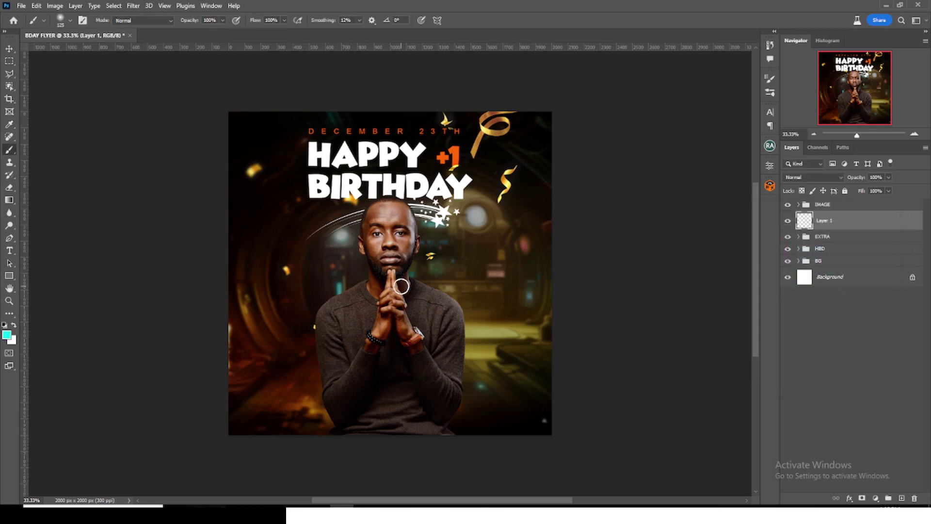
{"action": "key", "text": "bracketleft"}
{"action": "key", "text": "bracketleft"}
{"action": "key", "text": "bracketleft"}
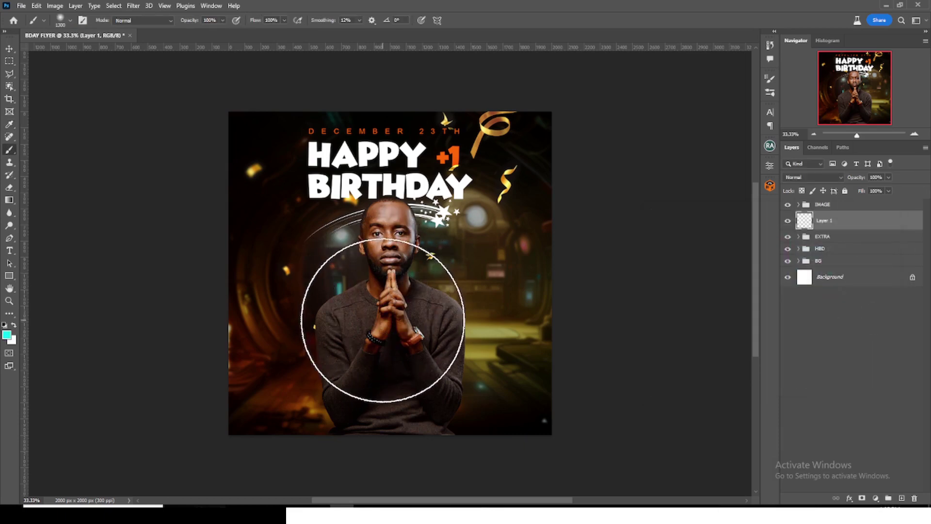
{"action": "left_click", "coordinate": [381, 290]}
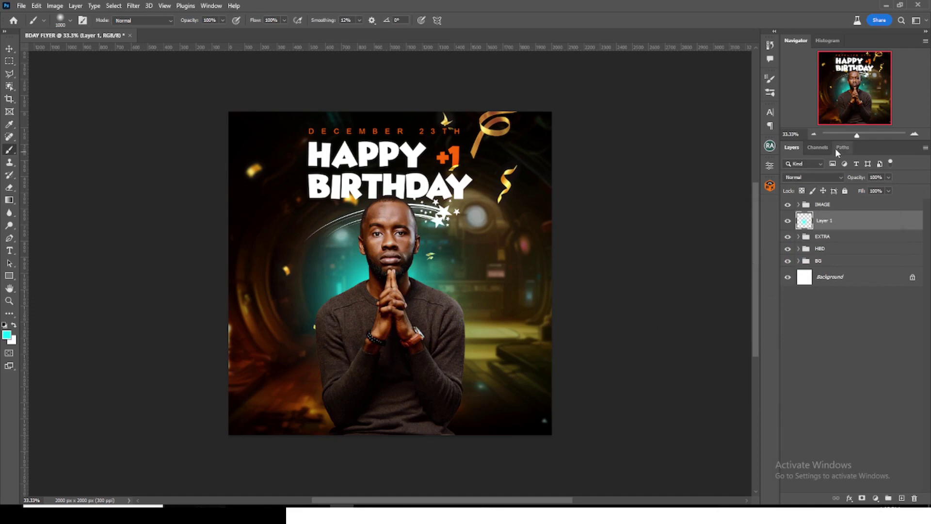
{"action": "left_click", "coordinate": [800, 177]}
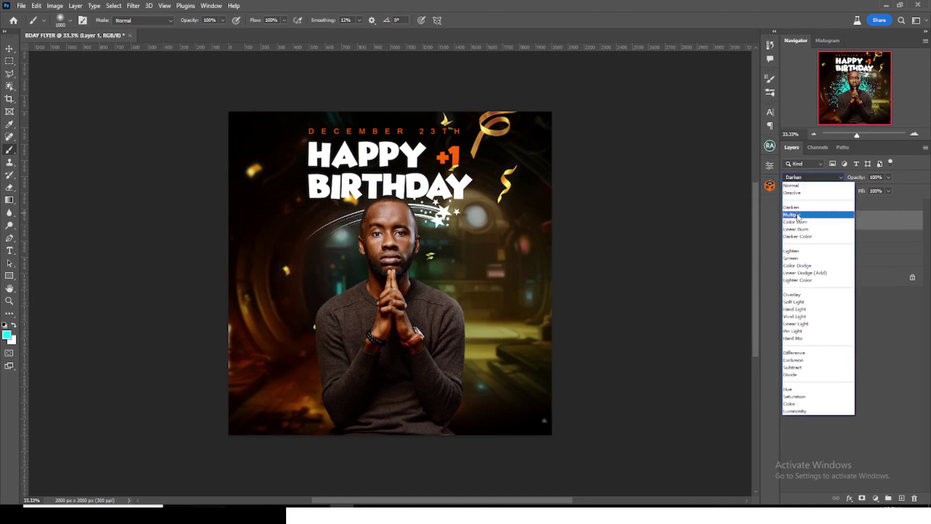
{"action": "left_click", "coordinate": [799, 266]}
{"action": "key", "text": "ctrl+t"}
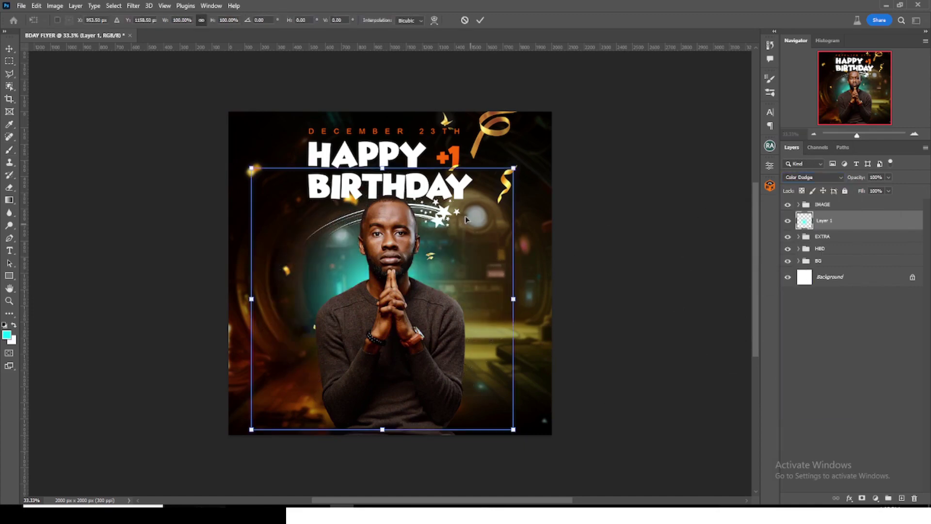
{"action": "mouse_move", "coordinate": [514, 166]}
{"action": "left_mouse_down"}
{"action": "mouse_move", "coordinate": [490, 234]}
{"action": "mouse_move", "coordinate": [427, 236]}
{"action": "left_mouse_up"}
{"action": "key", "text": "Return"}
{"action": "key", "text": "b"}
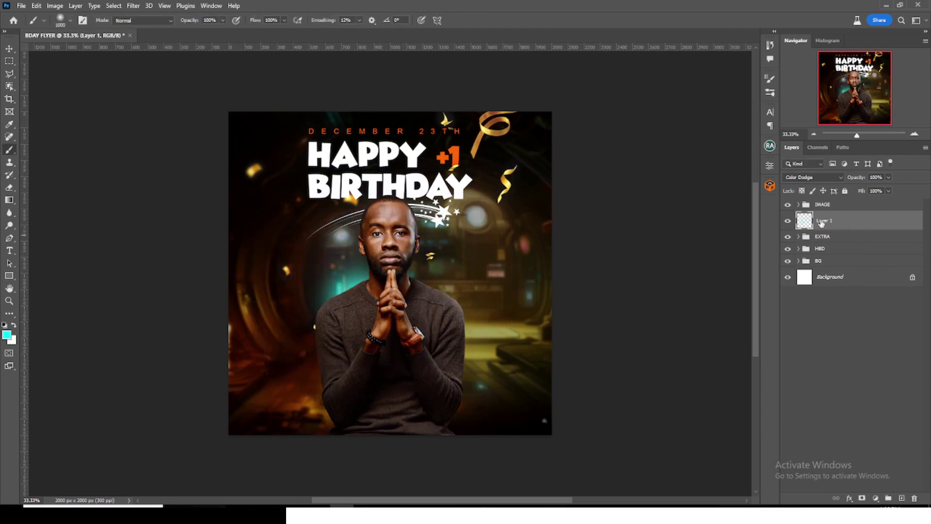
Duplicate the glow to the top of the stack over the face, in Linear Dodge (Add) at 73%.
{"action": "key", "text": "ctrl+j"}
{"action": "left_click_drag", "start_coordinate": [821, 222], "coordinate": [821, 200]}
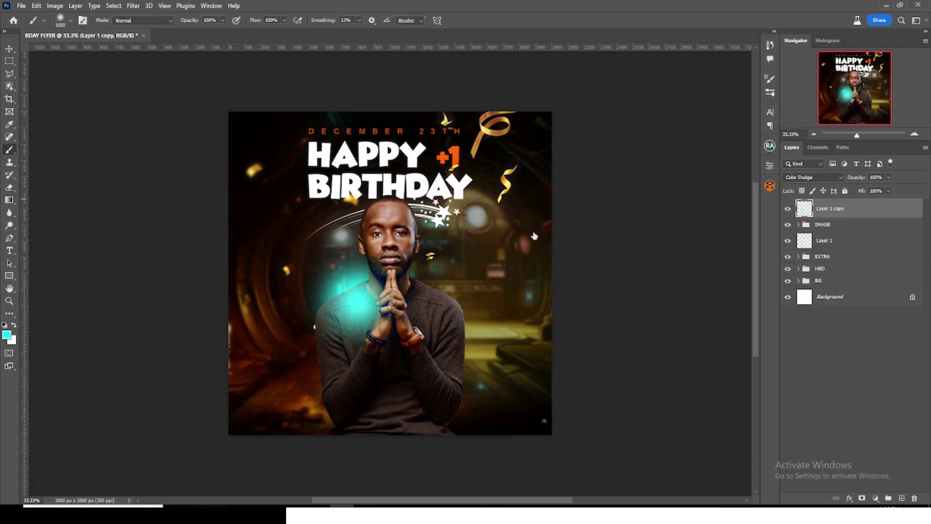
{"action": "key", "text": "ctrl+t"}
{"action": "left_click_drag", "start_coordinate": [342, 335], "coordinate": [364, 288]}
{"action": "key", "text": "Return"}
{"action": "key", "text": "b"}
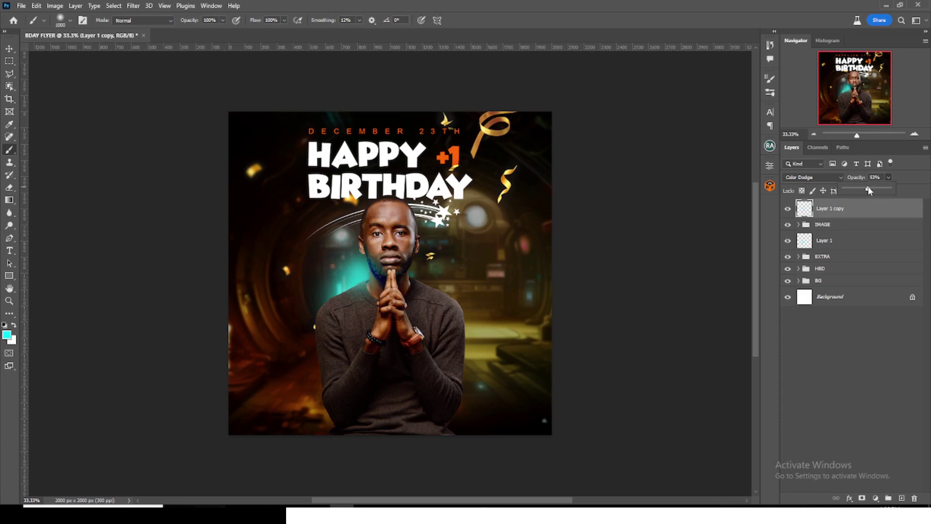
{"action": "left_click", "coordinate": [826, 177]}
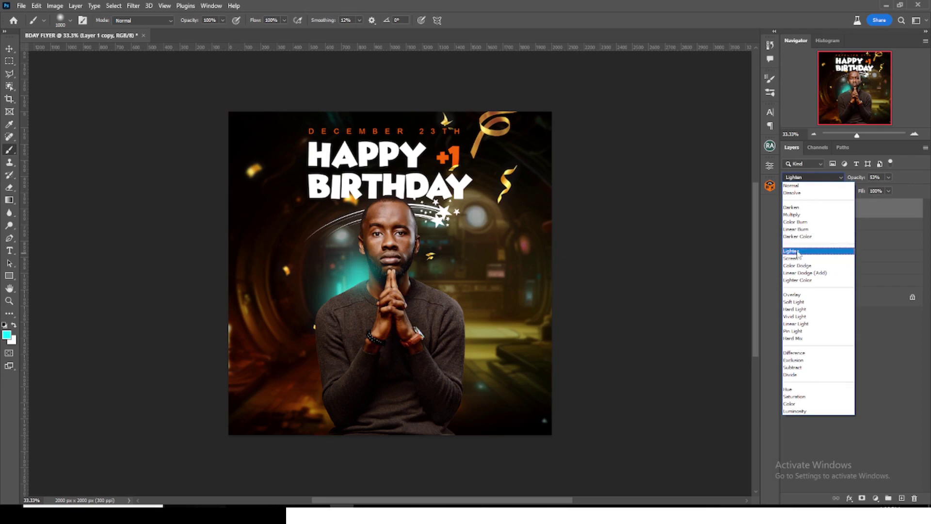
{"action": "left_click", "coordinate": [796, 272]}
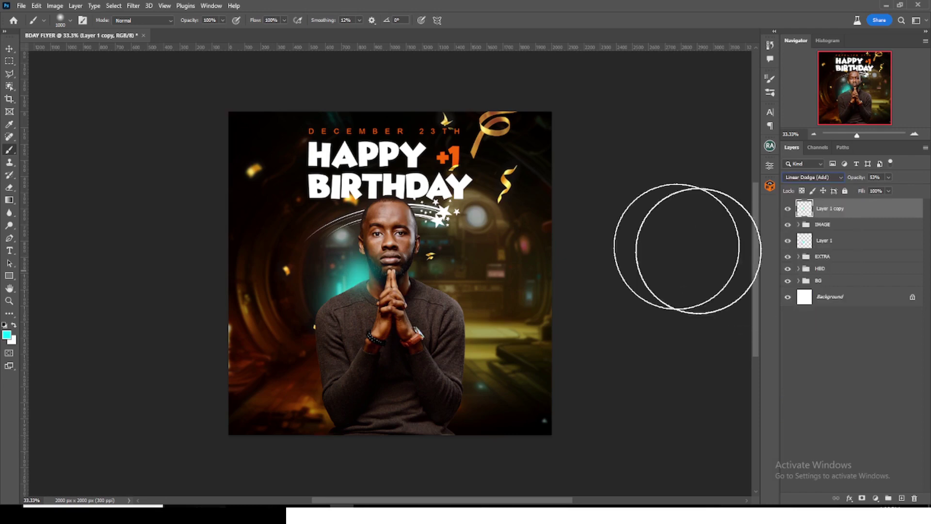
{"action": "left_click_drag", "start_coordinate": [889, 192], "coordinate": [900, 192]}
Put Layer 1 into its own group named GLOW.
{"action": "left_click", "coordinate": [832, 246]}
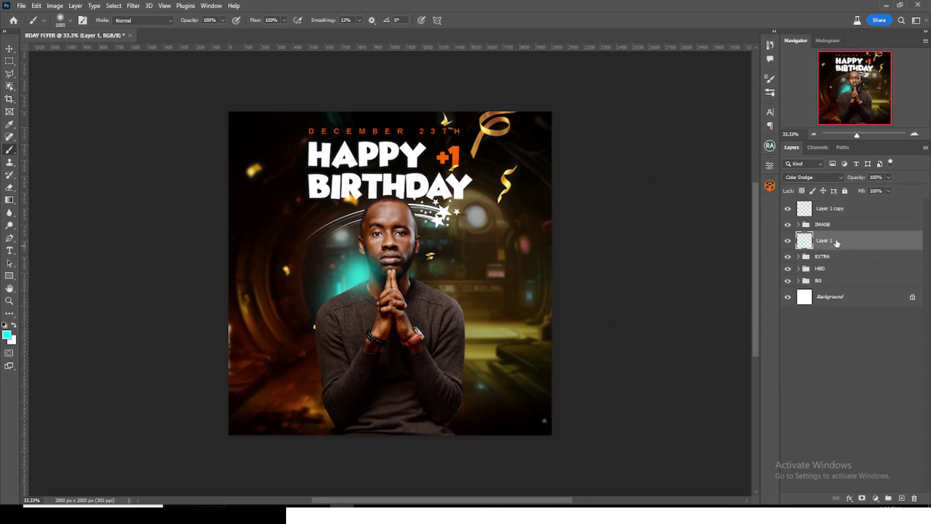
{"action": "key", "text": "ctrl+g"}
{"action": "double_click", "coordinate": [824, 237]}
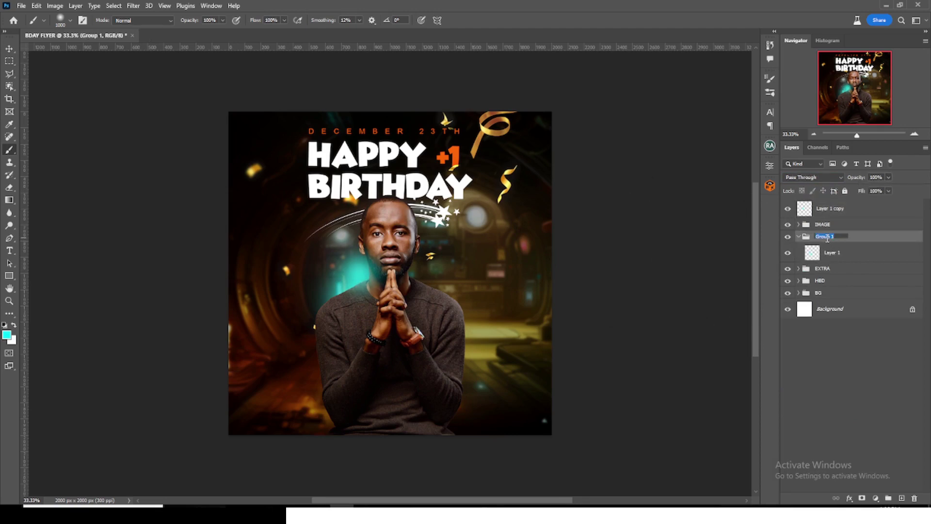
{"action": "key", "text": "Return"}
{"action": "left_click", "coordinate": [833, 209]}
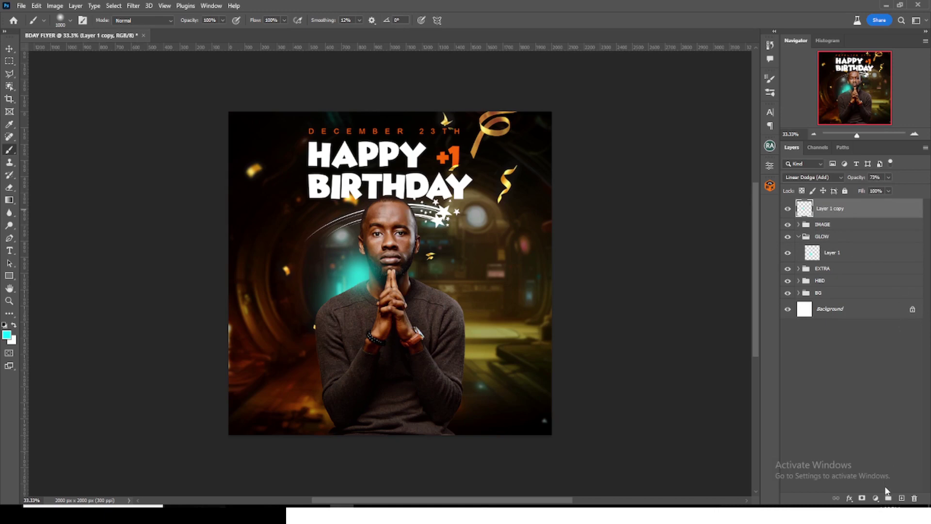
{"action": "left_click", "coordinate": [903, 498]}
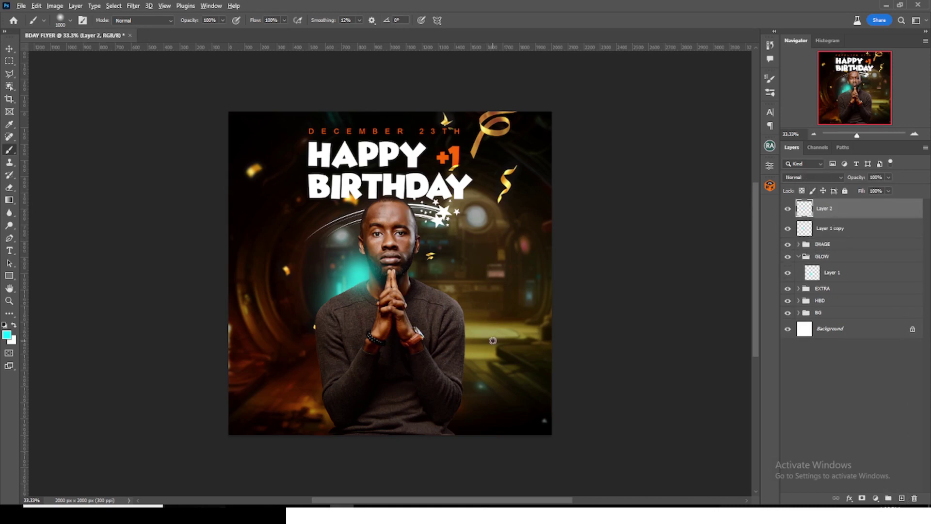
Choose a light peach foreground colour for the next glow.
{"action": "left_click", "coordinate": [6, 334]}
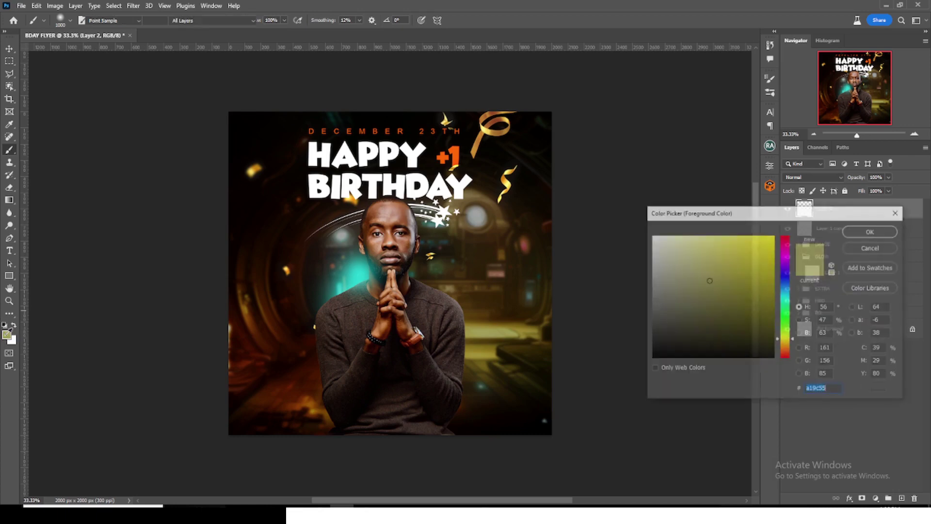
{"action": "left_click_drag", "start_coordinate": [730, 243], "coordinate": [723, 242]}
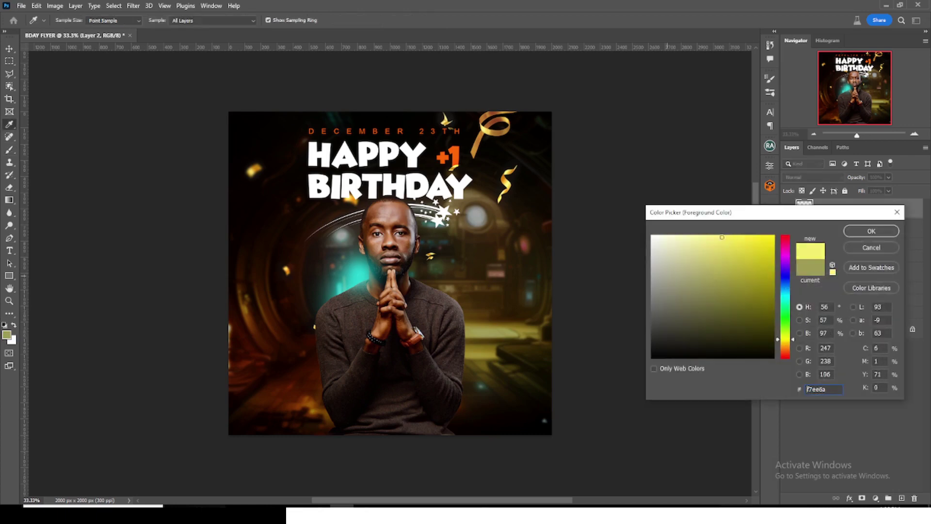
{"action": "left_click", "coordinate": [870, 231]}
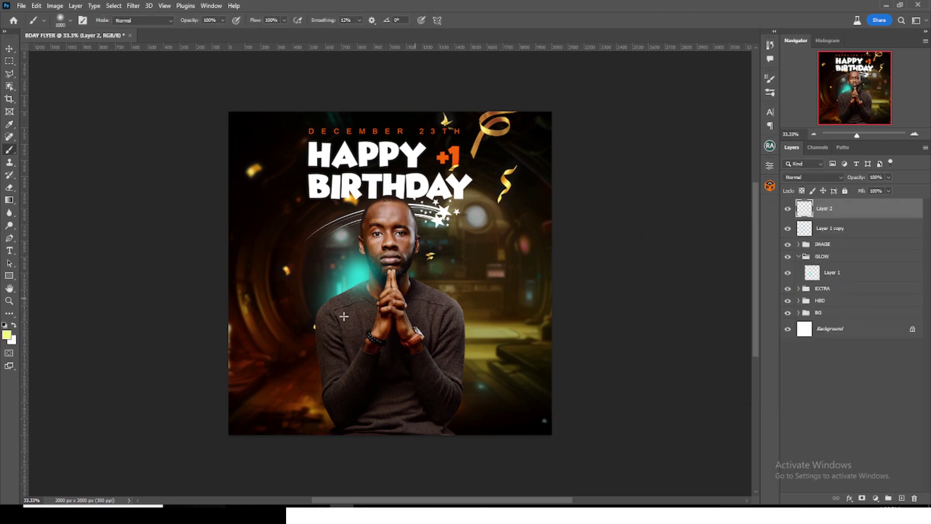
{"action": "left_click", "coordinate": [317, 409], "text": "alt"}
{"action": "left_click", "coordinate": [7, 334]}
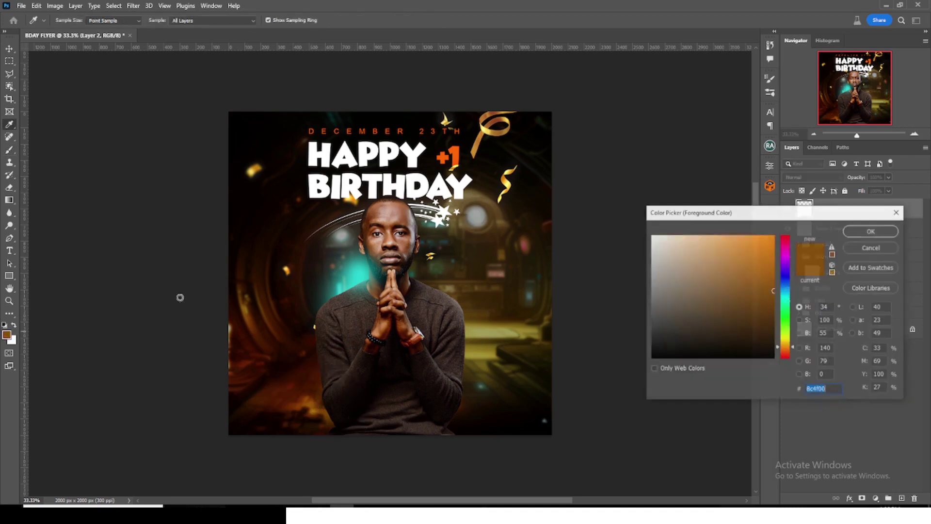
{"action": "left_click", "coordinate": [712, 240]}
{"action": "key", "text": "Return"}
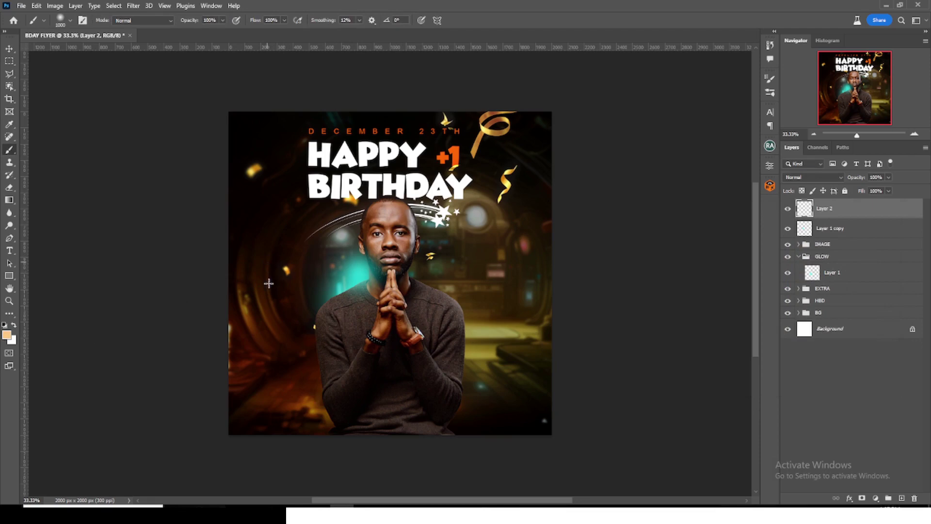
Paint a smaller soft peach glow beside the hands in Color Dodge at 63%, and duplicate it.
{"action": "key", "text": "bracketleft"}
{"action": "key", "text": "bracketleft"}
{"action": "key", "text": "bracketleft"}
{"action": "key", "text": "bracketleft"}
{"action": "left_click", "coordinate": [428, 280]}
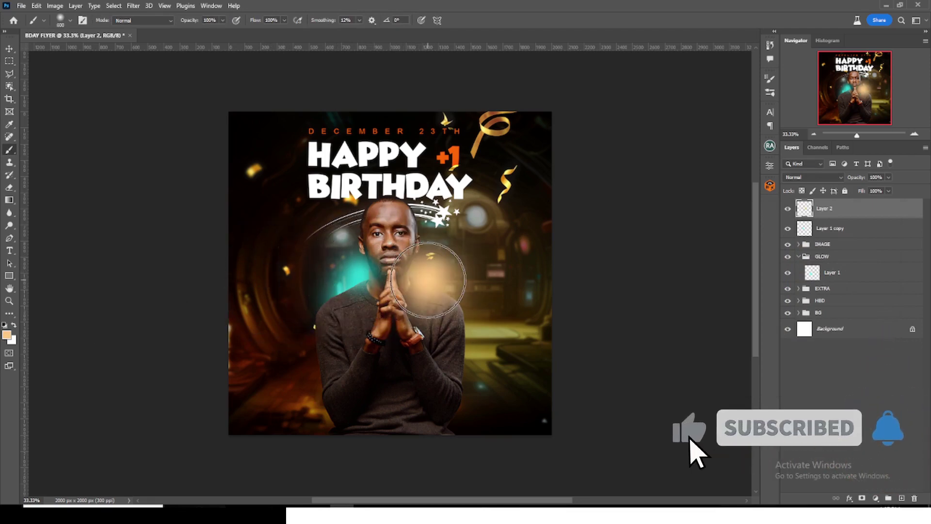
{"action": "left_click", "coordinate": [813, 177]}
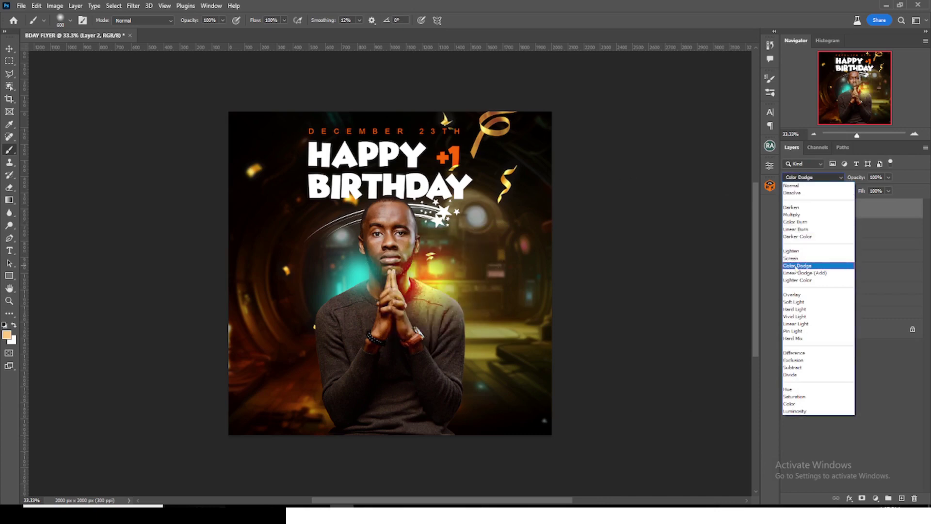
{"action": "left_click", "coordinate": [795, 266]}
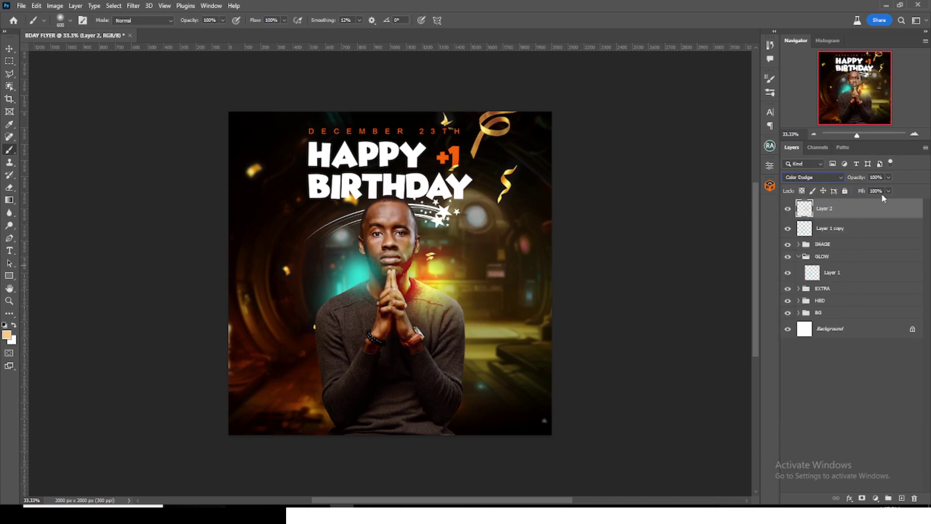
{"action": "left_click_drag", "start_coordinate": [887, 189], "coordinate": [872, 191]}
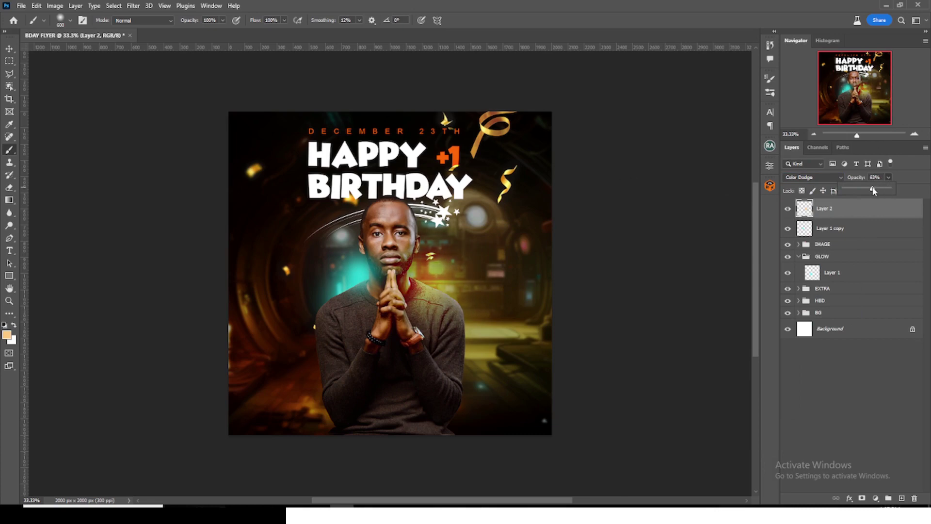
{"action": "key", "text": "ctrl+j"}
{"action": "key", "text": "v"}
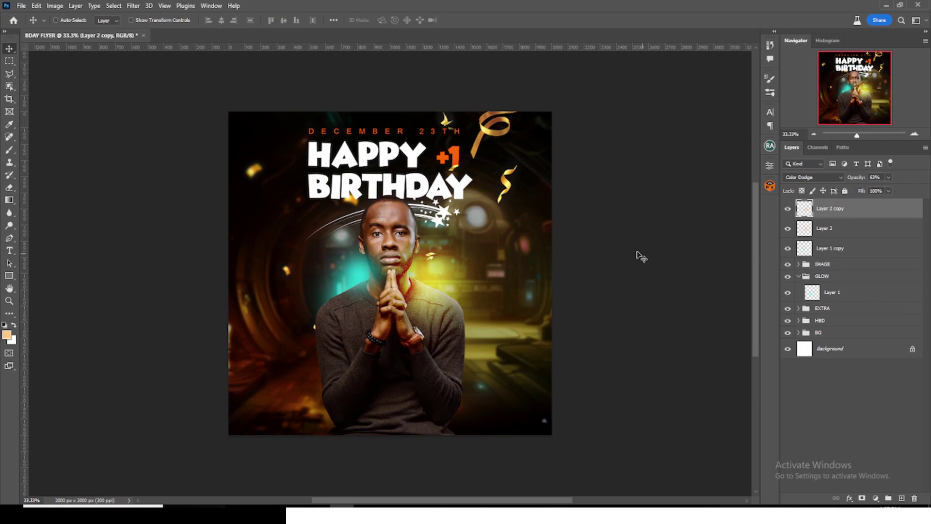
Resize the glow copy and add copies beside BIRTHDAY at 87% and lower right in Linear Dodge (Add).
{"action": "key", "text": "ctrl+t"}
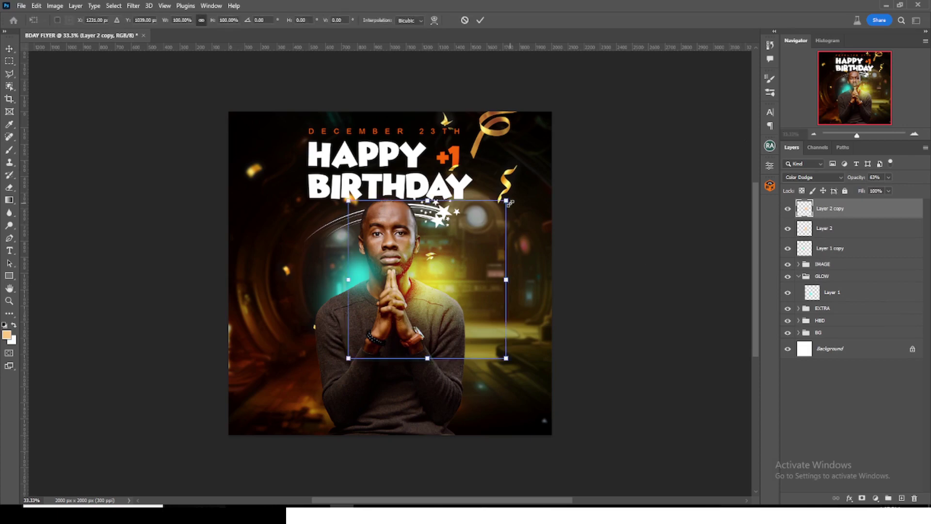
{"action": "left_click_drag", "start_coordinate": [510, 203], "coordinate": [423, 281]}
{"action": "key", "text": "Return"}
{"action": "key", "text": "ctrl+j"}
{"action": "left_click_drag", "start_coordinate": [456, 239], "coordinate": [477, 219]}
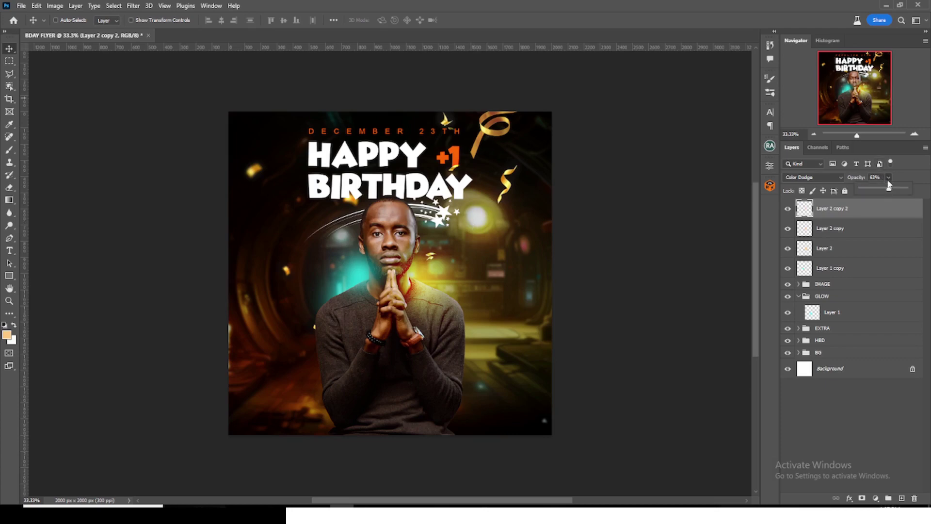
{"action": "left_click_drag", "start_coordinate": [889, 192], "coordinate": [899, 194]}
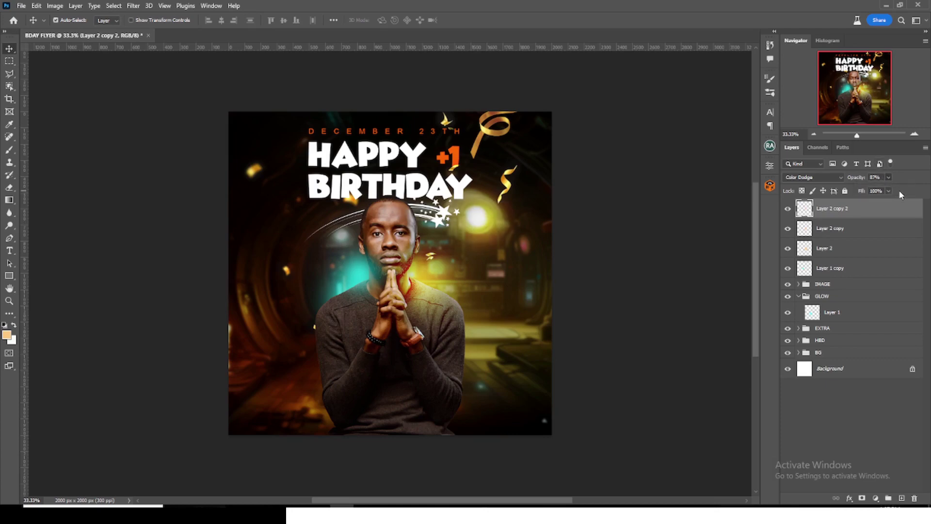
{"action": "key", "text": "ctrl+j"}
{"action": "left_click_drag", "start_coordinate": [474, 224], "coordinate": [475, 342]}
{"action": "left_click", "coordinate": [819, 177]}
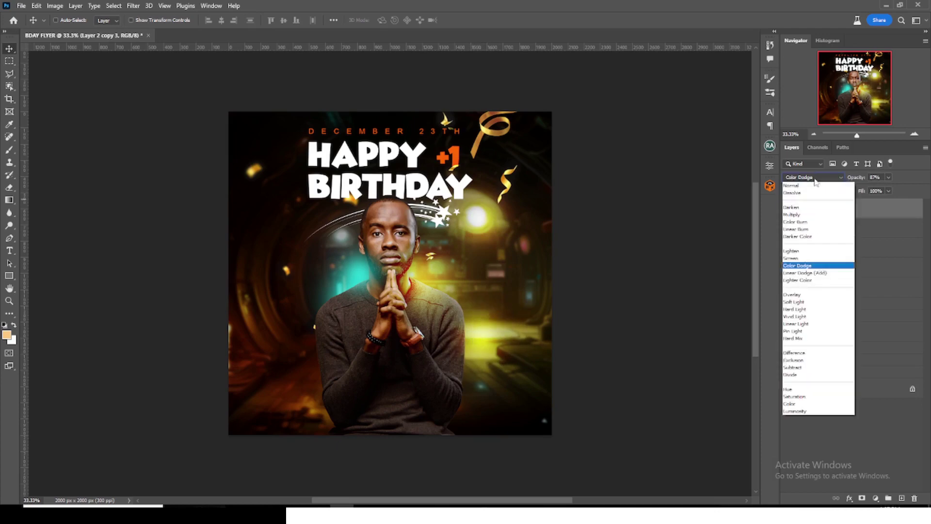
{"action": "left_click", "coordinate": [800, 274]}
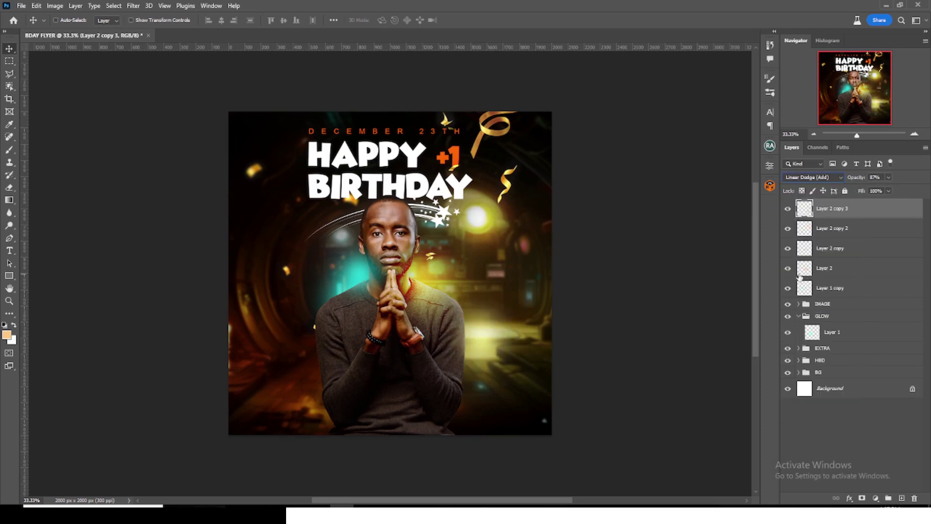
Group the extra glow layers as GLOW, collapse the first GLOW group, and open the channel's Community tab.
{"action": "left_click", "coordinate": [820, 288], "text": "shift"}
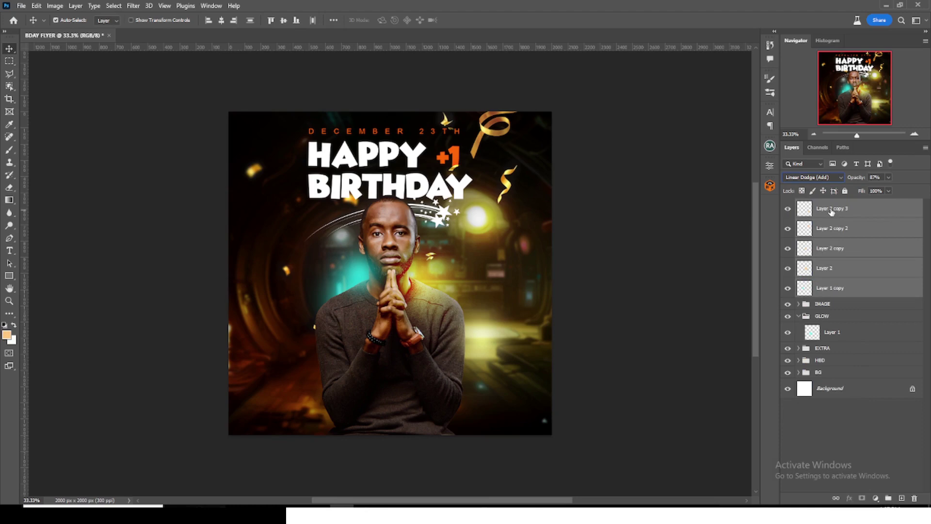
{"action": "key", "text": "ctrl+g"}
{"action": "double_click", "coordinate": [830, 204]}
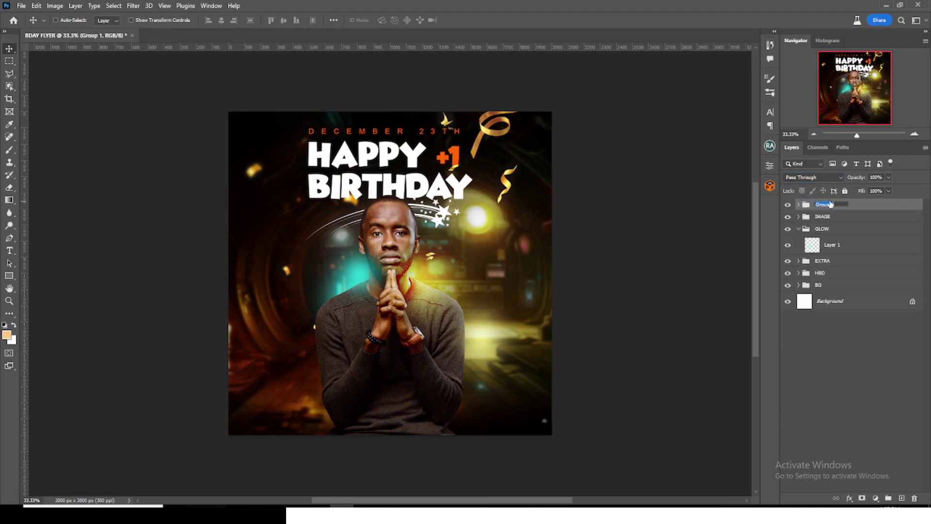
{"action": "key", "text": "Return"}
{"action": "left_click", "coordinate": [798, 230]}
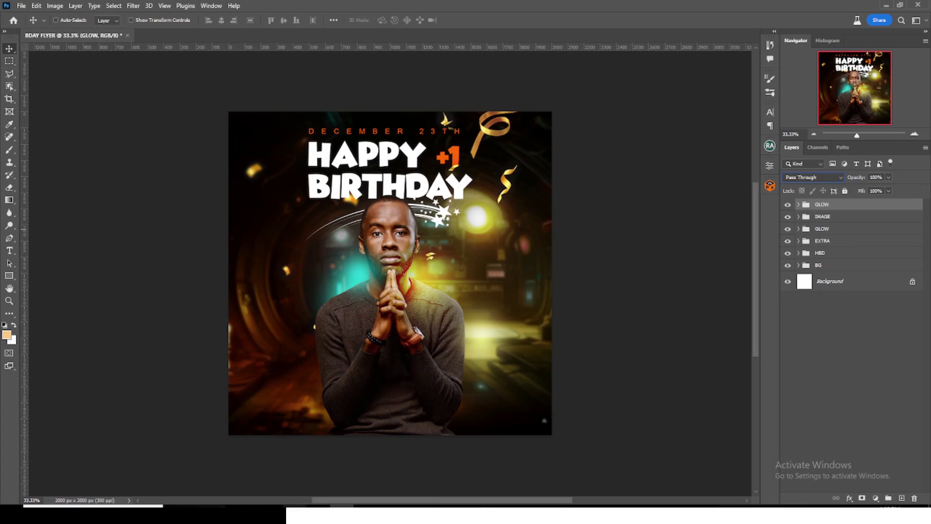
{"action": "key", "text": "alt+Tab"}
{"action": "left_click", "coordinate": [521, 308]}
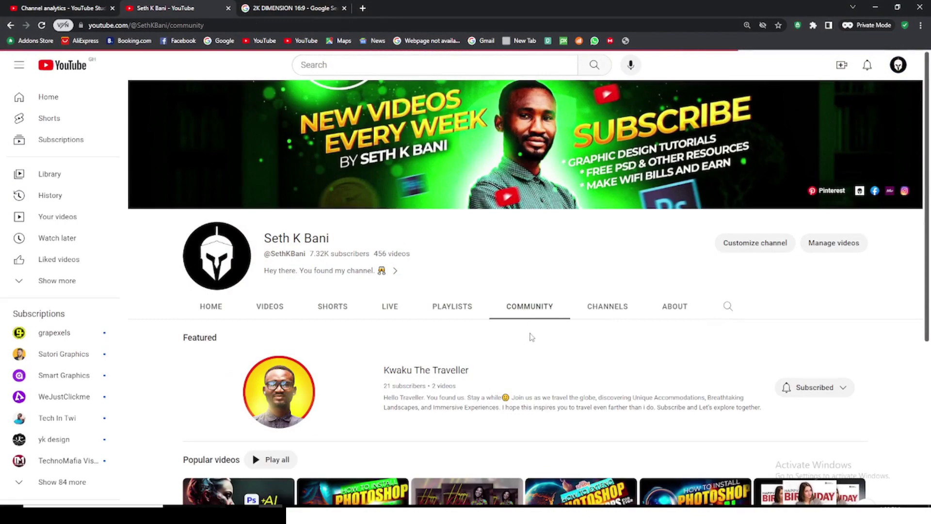
Scroll to the birthday-flyer post, open its 10 comments and highlight the first commenter's name.
{"action": "scroll", "coordinate": [532, 336], "scroll_direction": "down", "scroll_amount": 15}
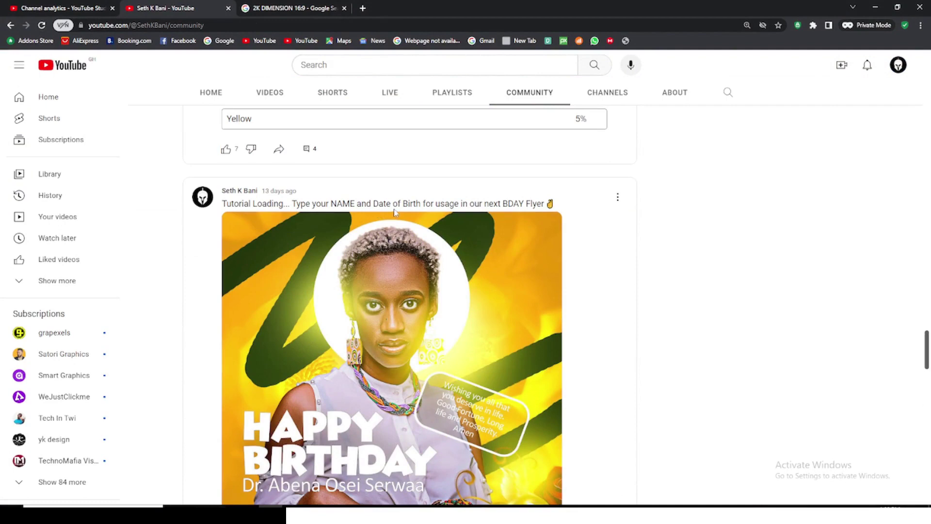
{"action": "scroll", "coordinate": [524, 208], "scroll_direction": "down", "scroll_amount": 7}
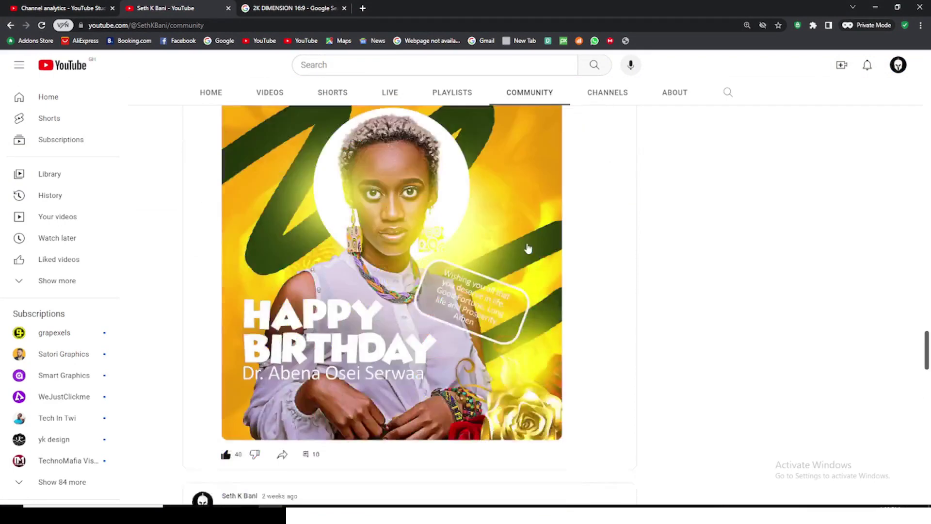
{"action": "left_click", "coordinate": [324, 232]}
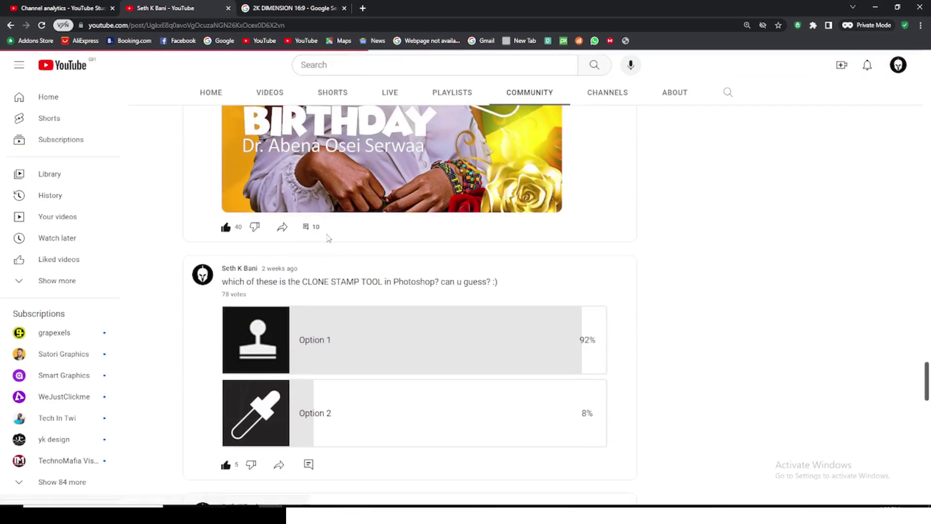
{"action": "scroll", "coordinate": [345, 296], "scroll_direction": "down", "scroll_amount": 5}
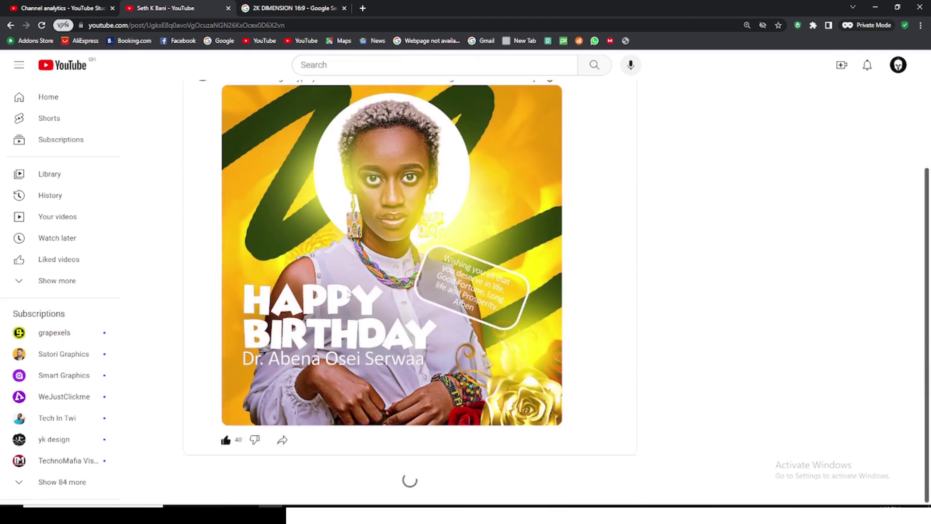
{"action": "scroll", "coordinate": [346, 294], "scroll_direction": "down", "scroll_amount": 7}
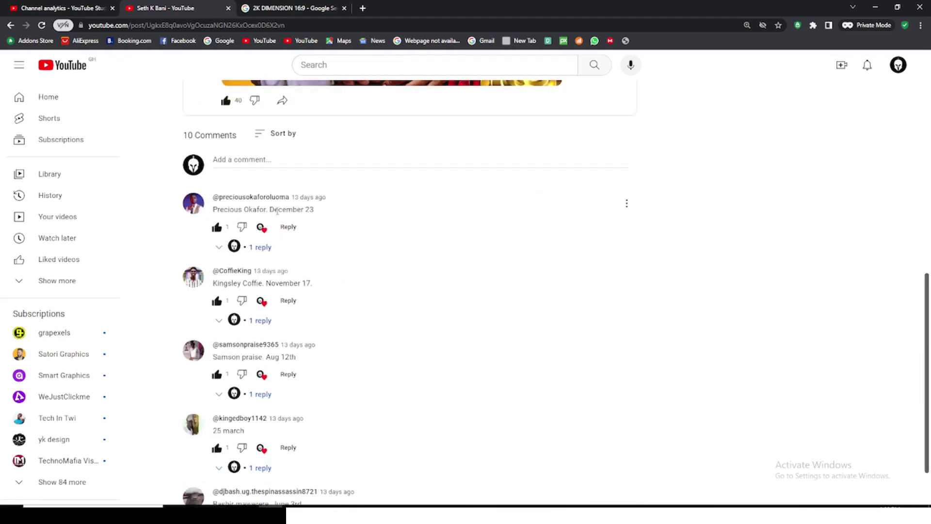
{"action": "left_click_drag", "start_coordinate": [265, 209], "coordinate": [214, 209]}
{"action": "key", "text": "ctrl+c"}
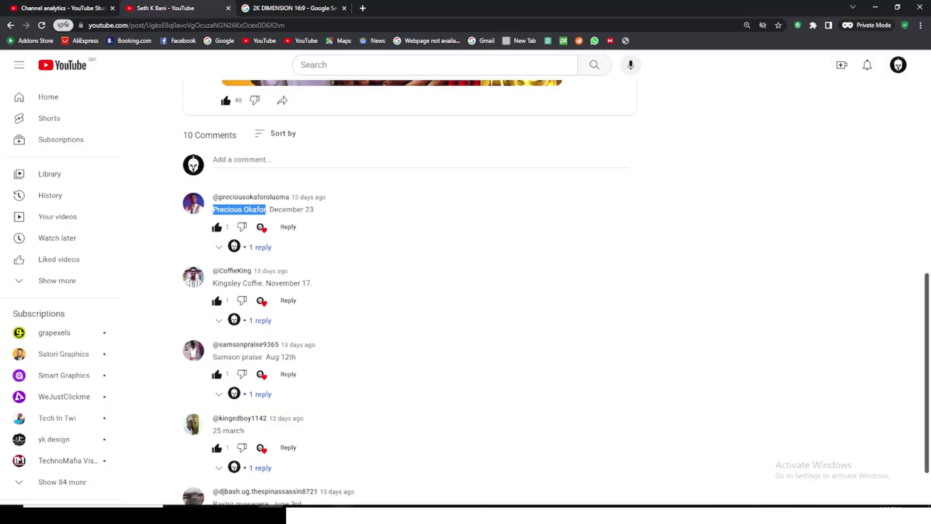
{"action": "key", "text": "alt+Tab"}
Paste the commenter's name as a new text line below the portrait in Raga Italic, without all caps.
{"action": "left_click", "coordinate": [369, 380]}
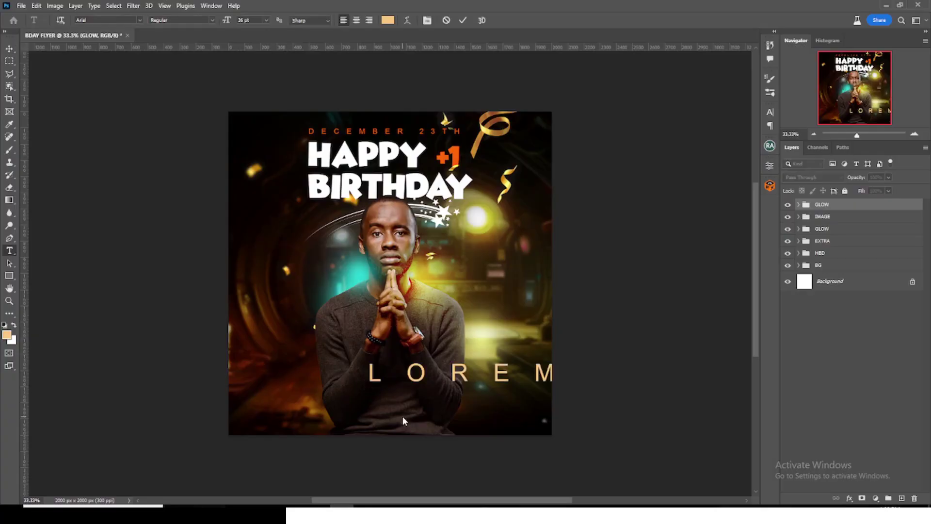
{"action": "key", "text": "ctrl+v"}
{"action": "left_click", "coordinate": [769, 112]}
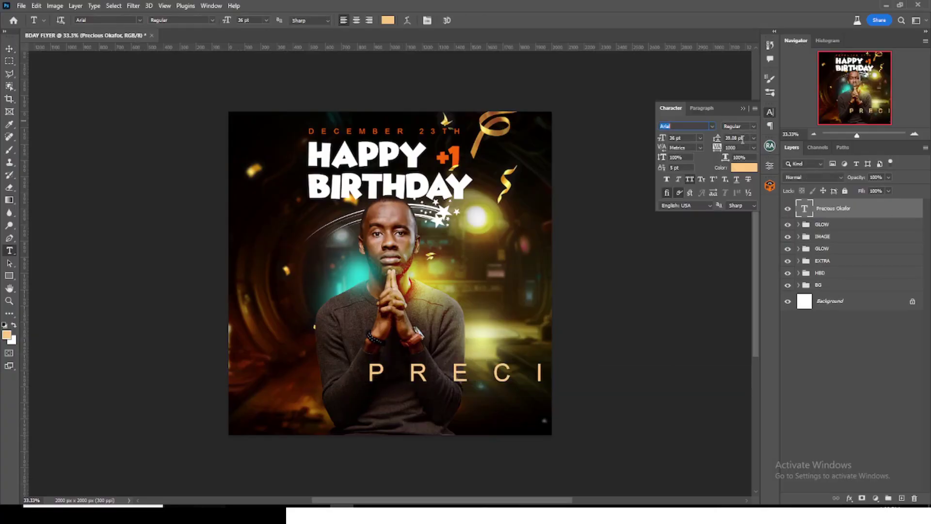
{"action": "key", "text": "Return"}
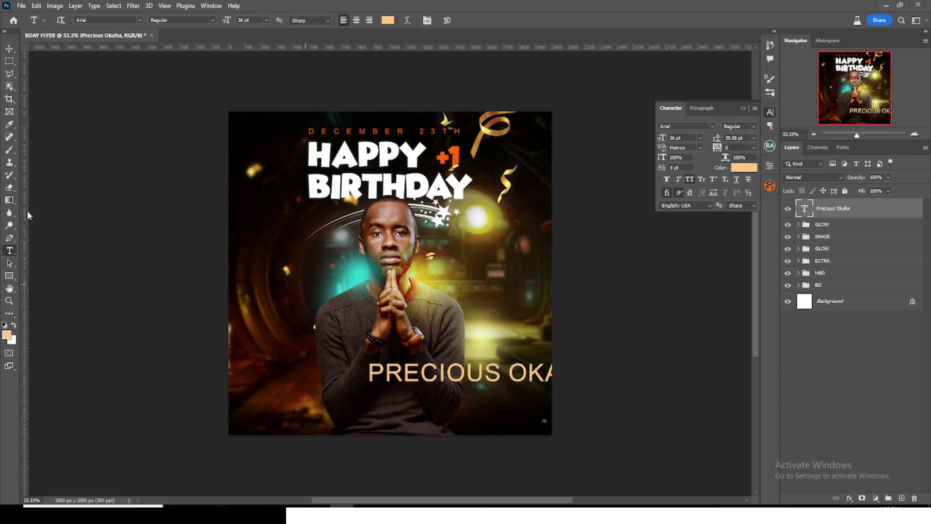
{"action": "left_click", "coordinate": [9, 49]}
{"action": "left_click_drag", "start_coordinate": [412, 370], "coordinate": [329, 368]}
{"action": "left_click", "coordinate": [688, 180]}
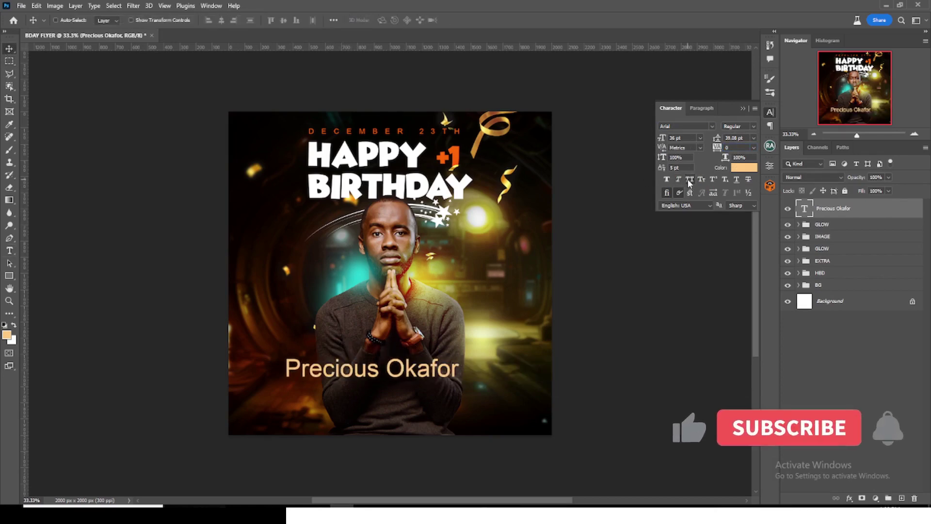
{"action": "left_click", "coordinate": [712, 127]}
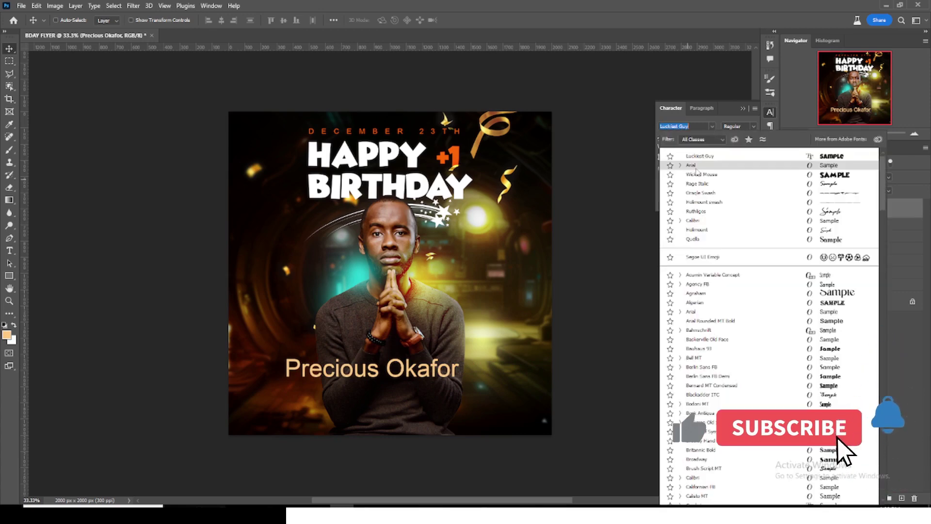
{"action": "left_click", "coordinate": [696, 184]}
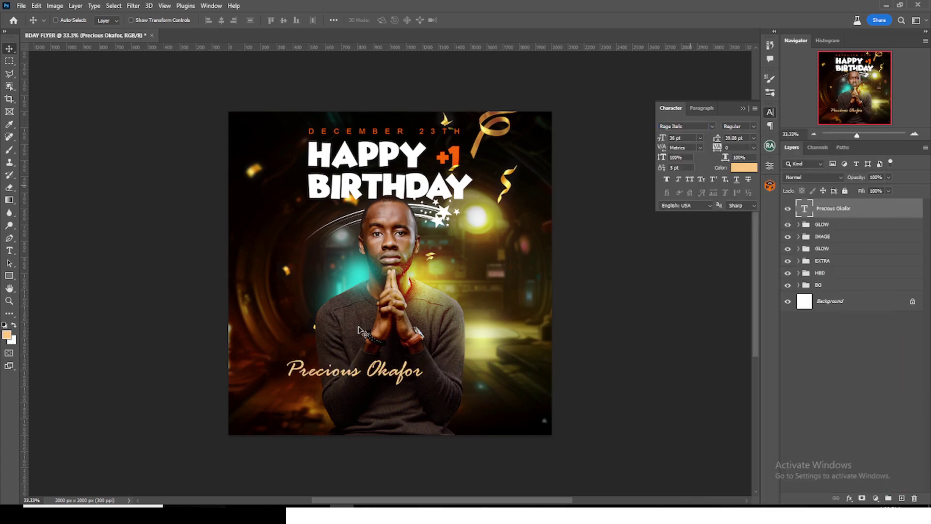
Centre the name under the portrait using the guides and scale it down.
{"action": "key", "text": "ctrl+semicolon"}
{"action": "key", "text": "ctrl+t"}
{"action": "left_click_drag", "start_coordinate": [347, 378], "coordinate": [383, 377]}
{"action": "left_click_drag", "start_coordinate": [458, 388], "coordinate": [442, 383]}
{"action": "key", "text": "Return"}
Make the name white and place a duplicate line directly beneath it.
{"action": "left_click", "coordinate": [737, 168]}
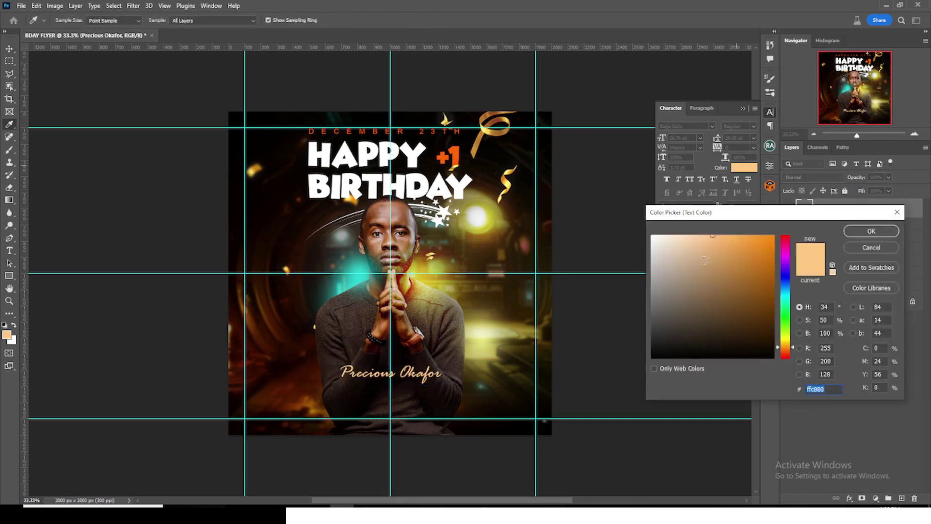
{"action": "left_click", "coordinate": [652, 237]}
{"action": "left_click", "coordinate": [852, 233]}
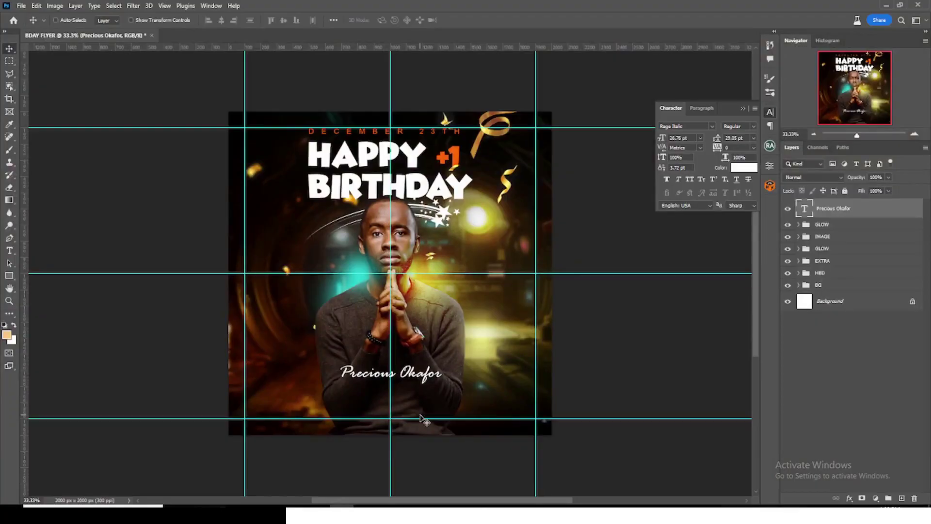
{"action": "left_click_drag", "start_coordinate": [422, 419], "coordinate": [421, 419]}
{"action": "left_click_drag", "start_coordinate": [406, 380], "coordinate": [408, 393]}
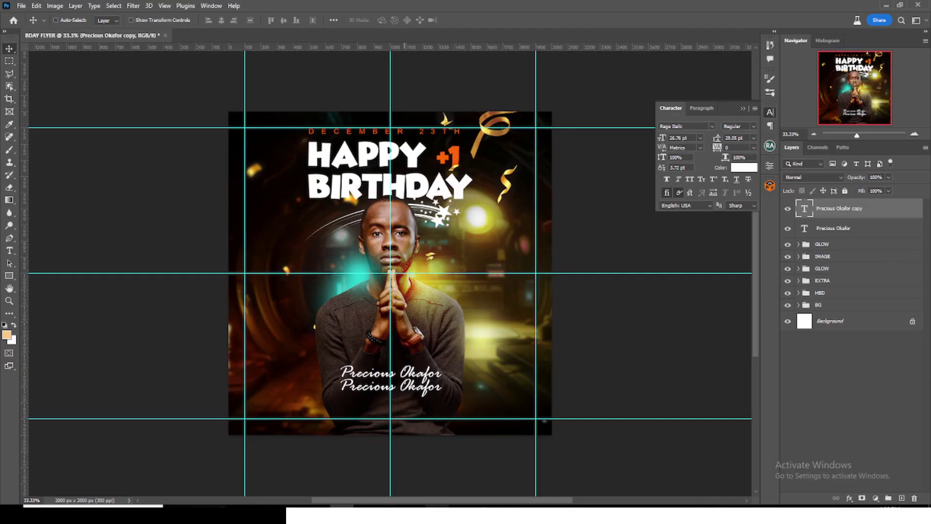
Copy the company line from Notepad and paste it into the duplicated name layer.
{"action": "left_click", "coordinate": [436, 506]}
{"action": "left_click_drag", "start_coordinate": [650, 250], "coordinate": [585, 250]}
{"action": "left_click", "coordinate": [581, 230]}
{"action": "double_click", "coordinate": [804, 208]}
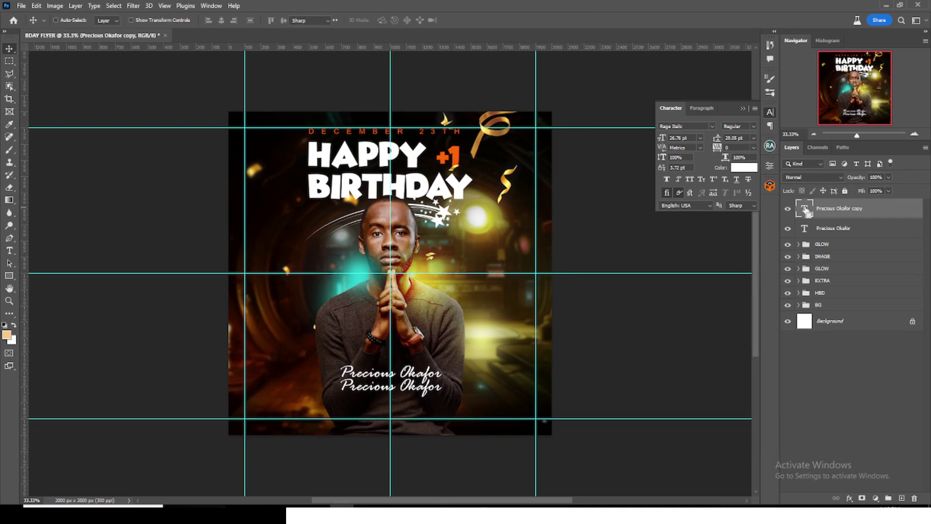
{"action": "type", "text": "ceo Okafor Ltd"}
{"action": "key", "text": "ctrl+Return"}
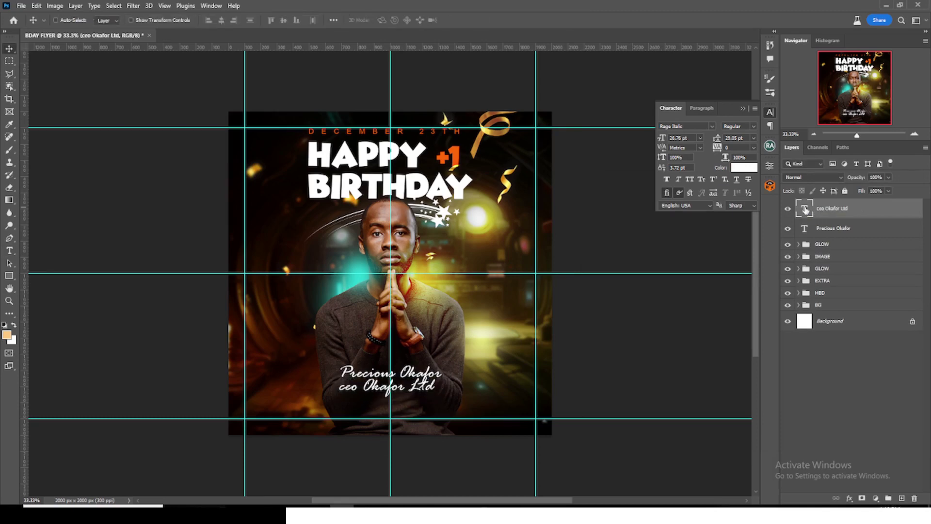
Style the company line as all-caps bold Arial, scaled to about a third.
{"action": "left_click", "coordinate": [712, 127]}
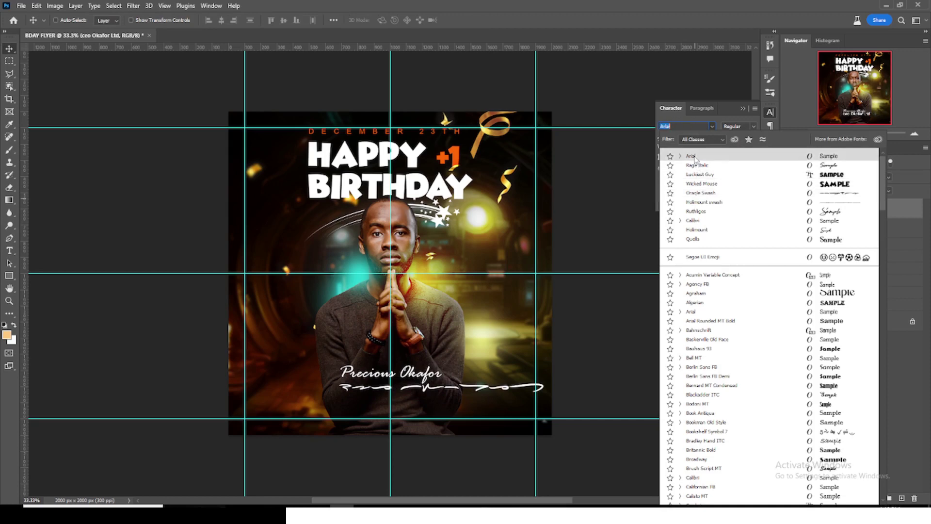
{"action": "left_click", "coordinate": [690, 156]}
{"action": "left_click", "coordinate": [689, 178]}
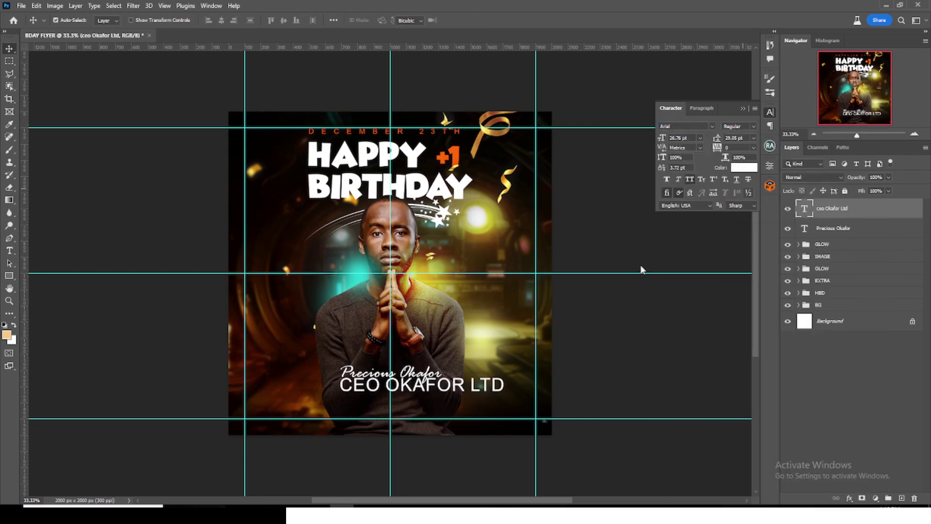
{"action": "key", "text": "ctrl+t"}
{"action": "left_click_drag", "start_coordinate": [504, 395], "coordinate": [399, 396]}
{"action": "key", "text": "Return"}
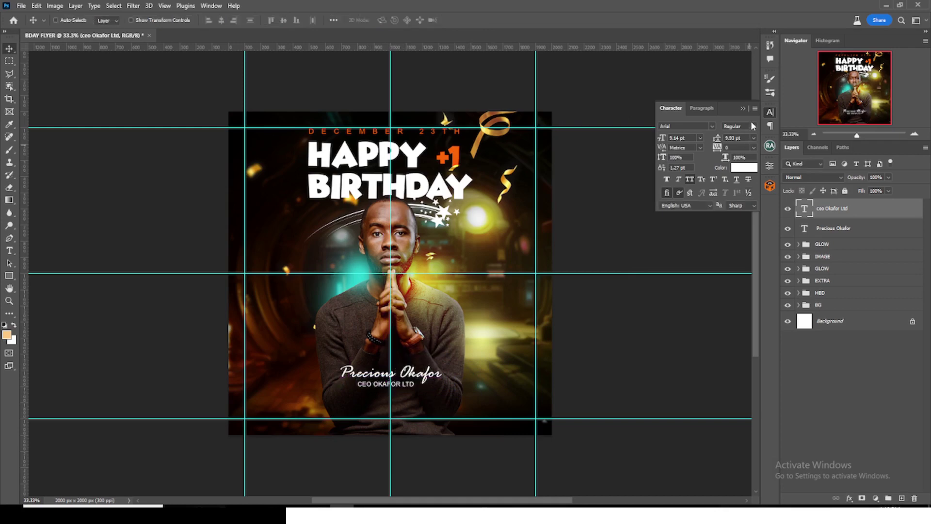
{"action": "left_click", "coordinate": [749, 126]}
{"action": "left_click", "coordinate": [741, 183]}
{"action": "key", "text": "ctrl+t"}
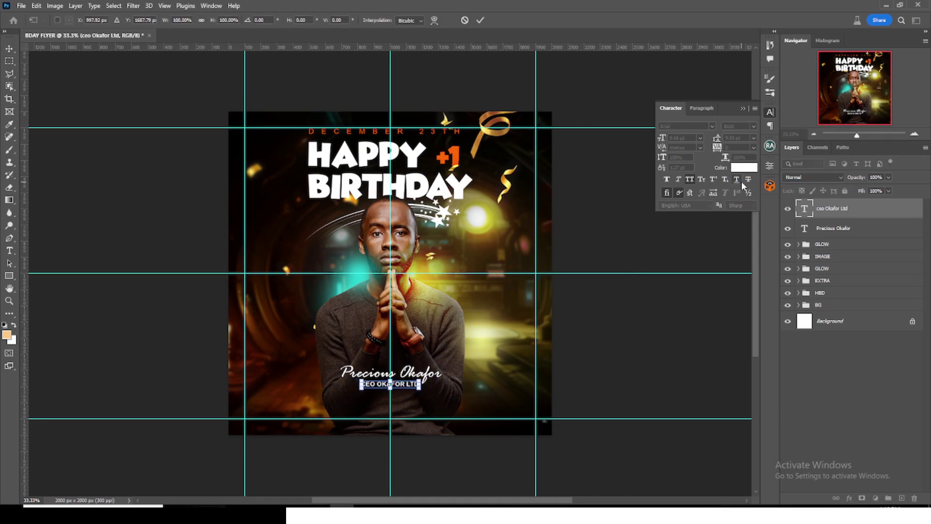
{"action": "key", "text": "Return"}
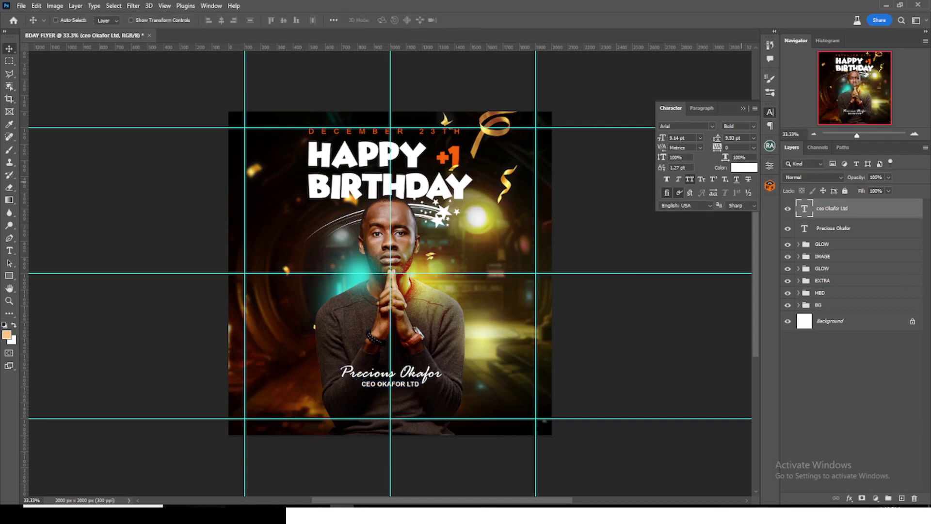
{"action": "left_click", "coordinate": [860, 234]}
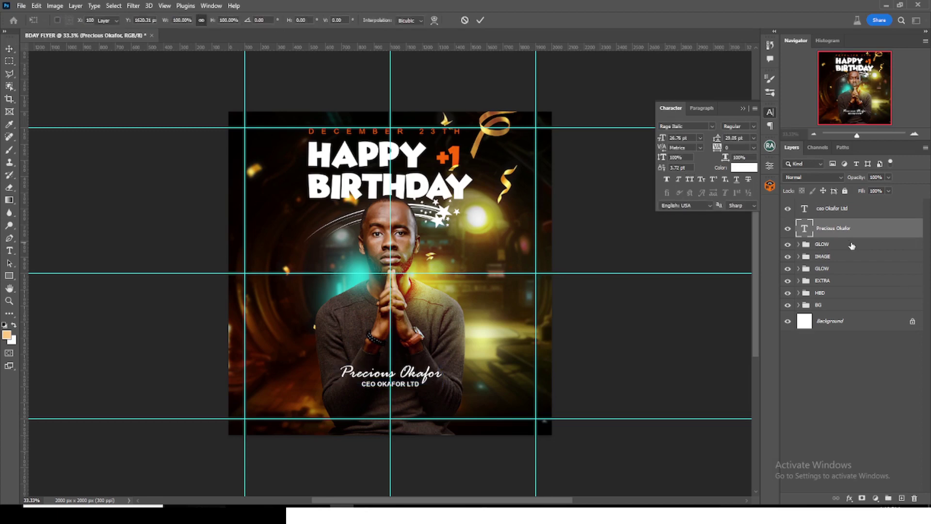
Group the name and company text layers as NAME and move the group lower.
{"action": "key", "text": "ctrl"}
{"action": "left_click", "coordinate": [840, 217], "text": "ctrl"}
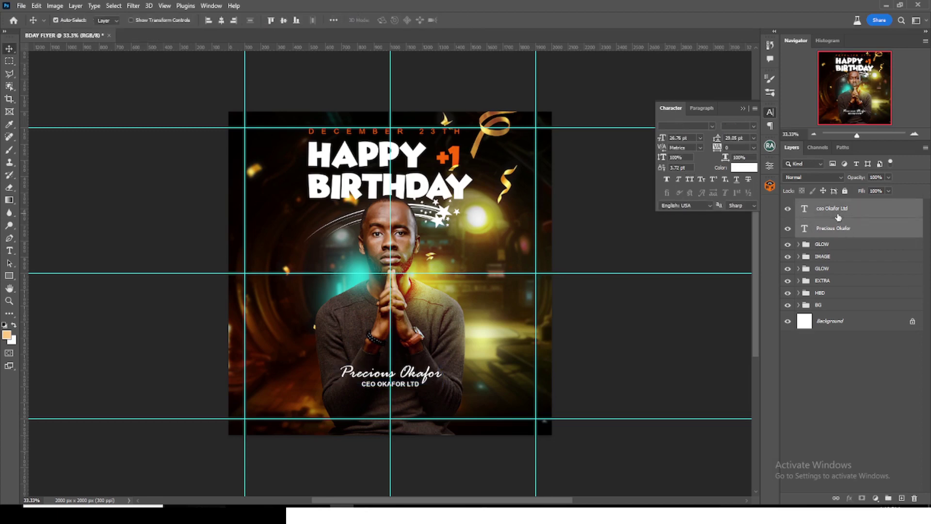
{"action": "key", "text": "ctrl+g"}
{"action": "double_click", "coordinate": [824, 204]}
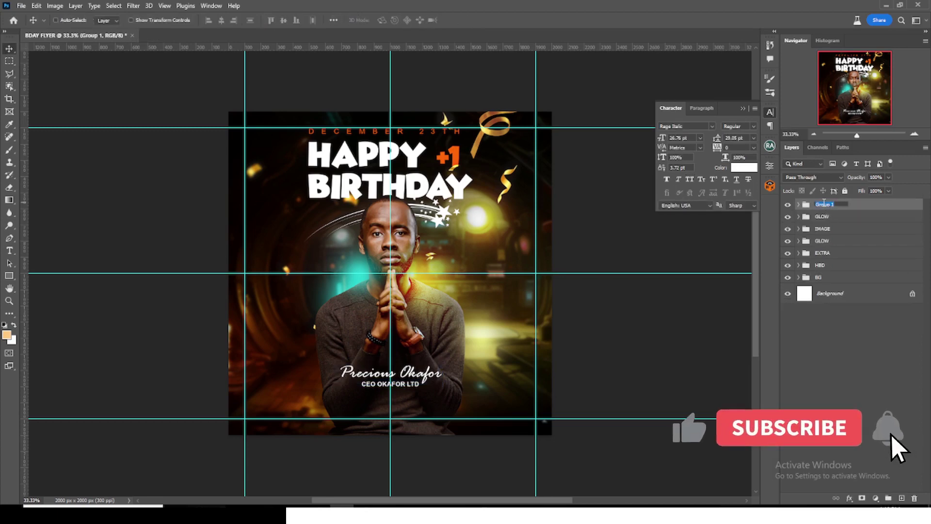
{"action": "type", "text": "NAME"}
{"action": "key", "text": "Return"}
{"action": "key", "text": "ctrl+semicolon"}
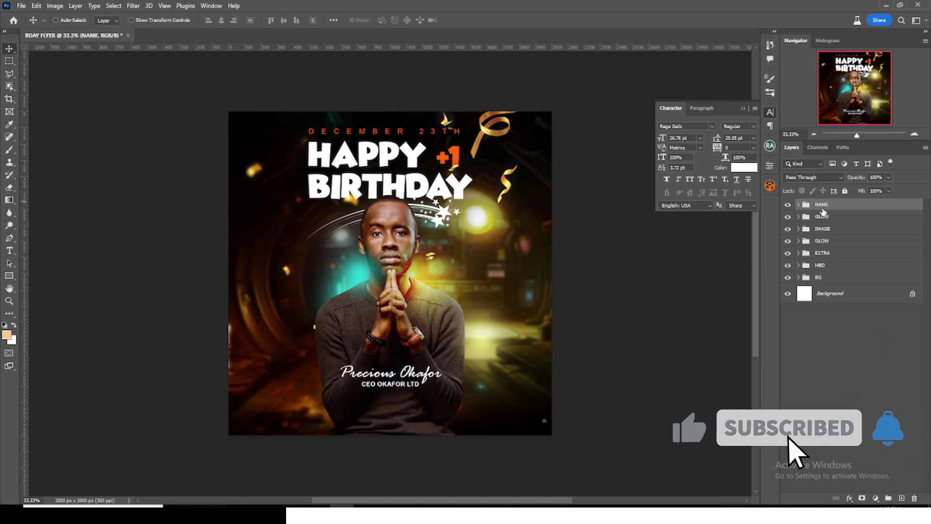
{"action": "left_click_drag", "start_coordinate": [395, 386], "coordinate": [409, 417]}
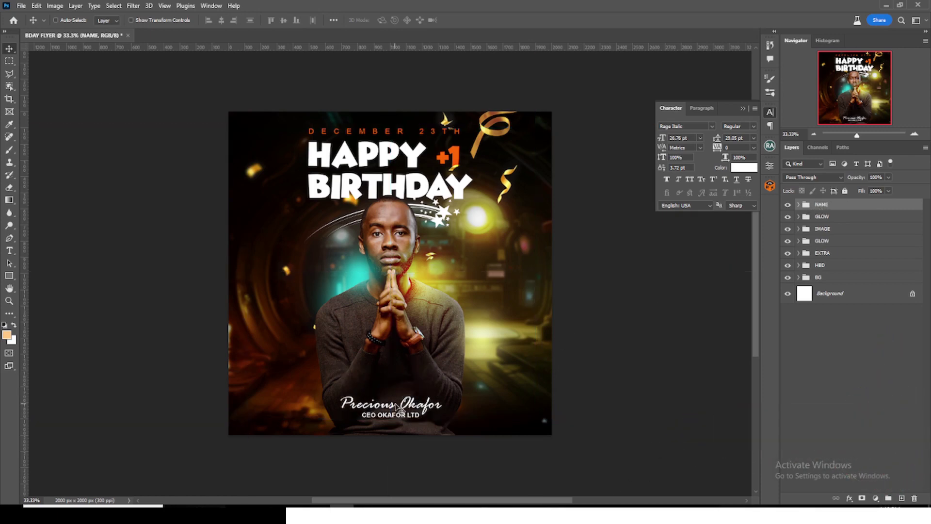
{"action": "key", "text": "ctrl+semicolon"}
{"action": "key", "text": "ctrl+semicolon"}
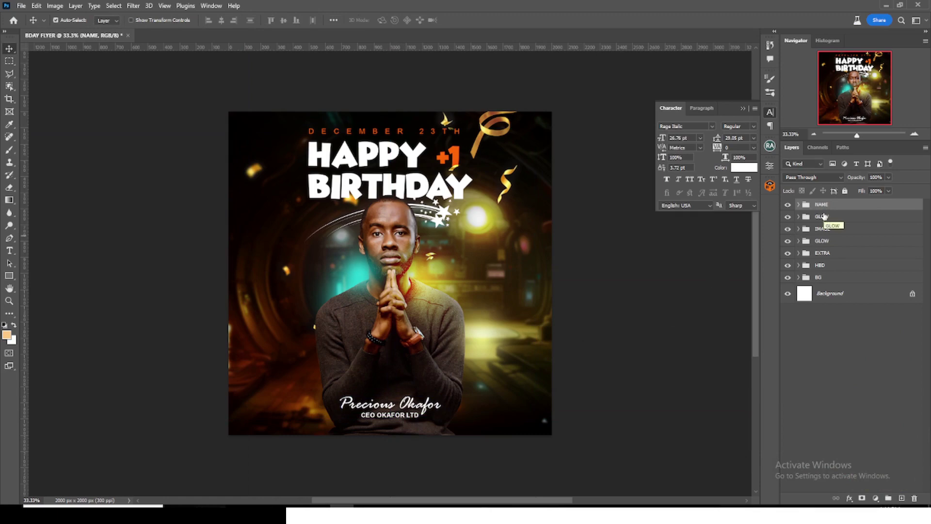
Stamp all visible layers into a merged Layer 3 and convert it to a smart object.
{"action": "key", "text": "ctrl+alt+shift+e"}
{"action": "right_click", "coordinate": [815, 212]}
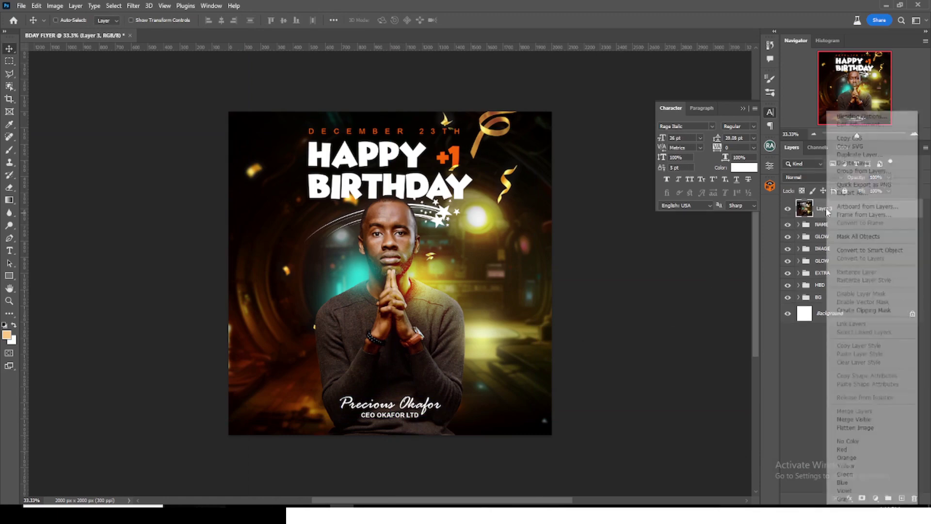
{"action": "left_click", "coordinate": [854, 251]}
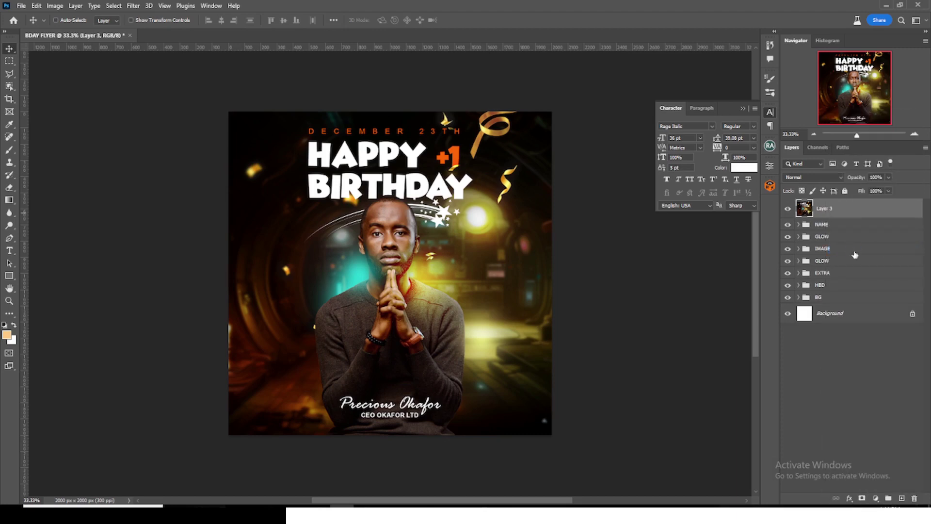
{"action": "left_click", "coordinate": [139, 11]}
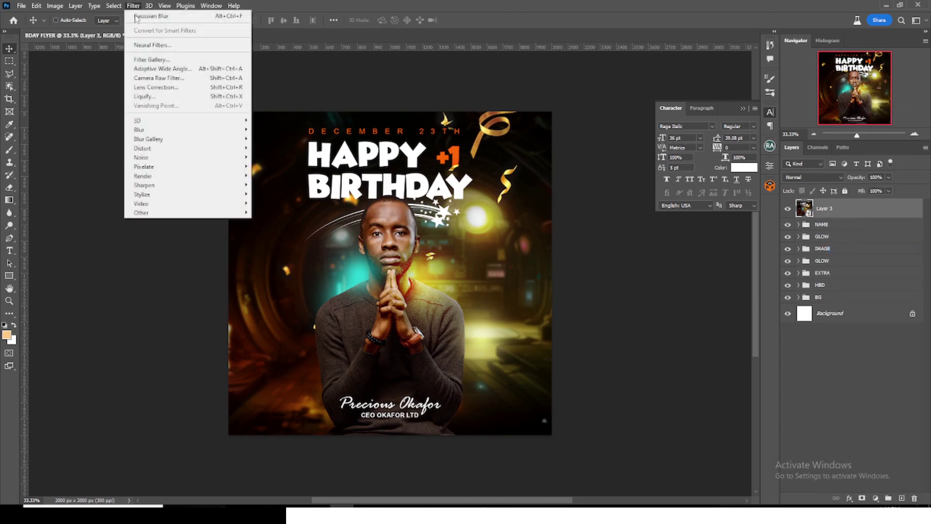
In Camera Raw, cool the temperature slightly and set contrast +10, highlights +9, whites +15, slight dehaze.
{"action": "left_click", "coordinate": [152, 79]}
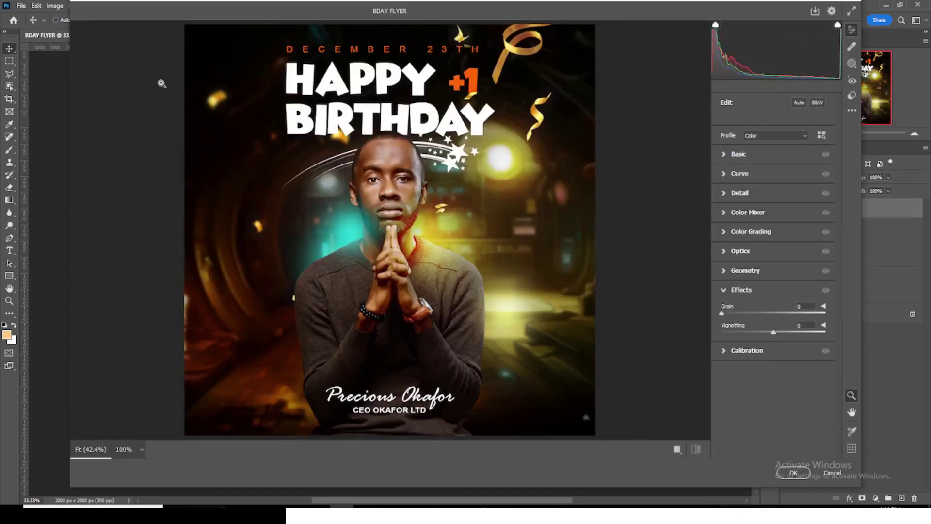
{"action": "left_click", "coordinate": [724, 155]}
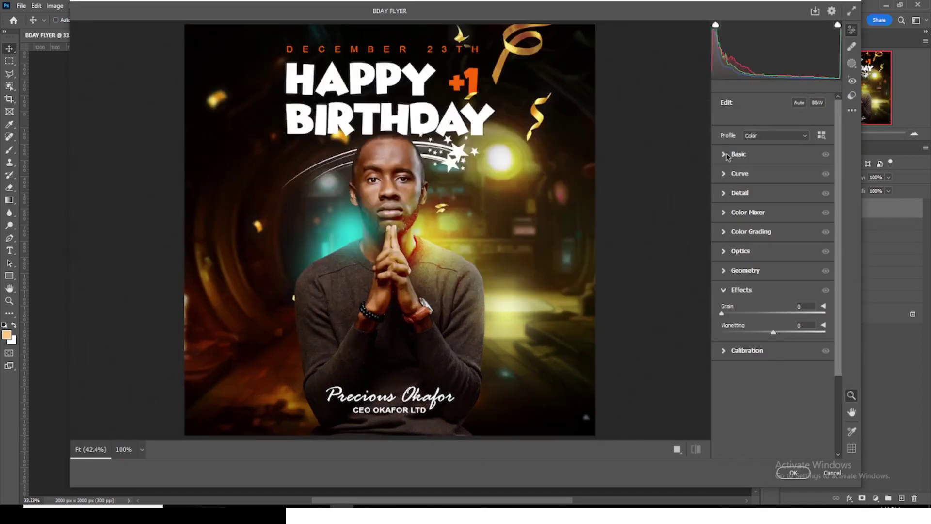
{"action": "left_click_drag", "start_coordinate": [772, 192], "coordinate": [770, 192]}
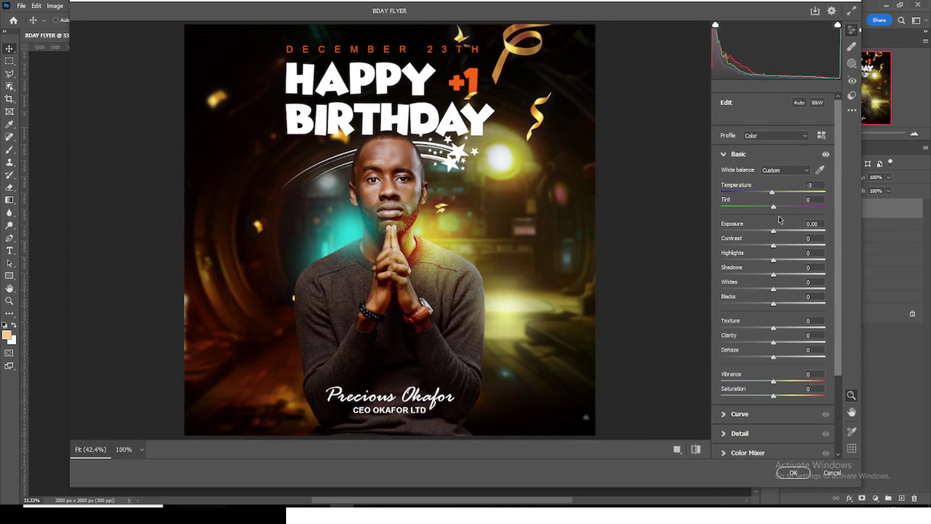
{"action": "left_click_drag", "start_coordinate": [774, 246], "coordinate": [778, 245]}
{"action": "left_click_drag", "start_coordinate": [774, 262], "coordinate": [767, 277]}
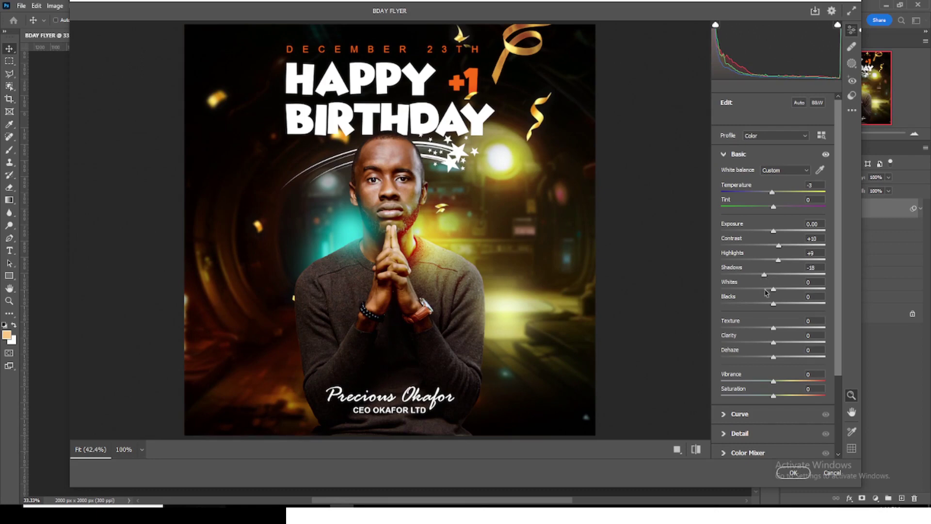
{"action": "left_click_drag", "start_coordinate": [774, 292], "coordinate": [776, 344]}
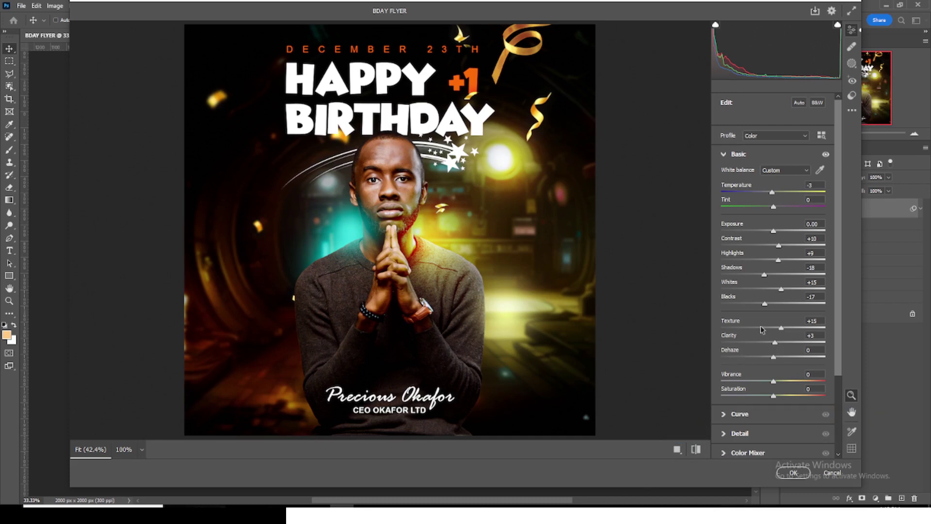
{"action": "left_click_drag", "start_coordinate": [773, 357], "coordinate": [776, 358]}
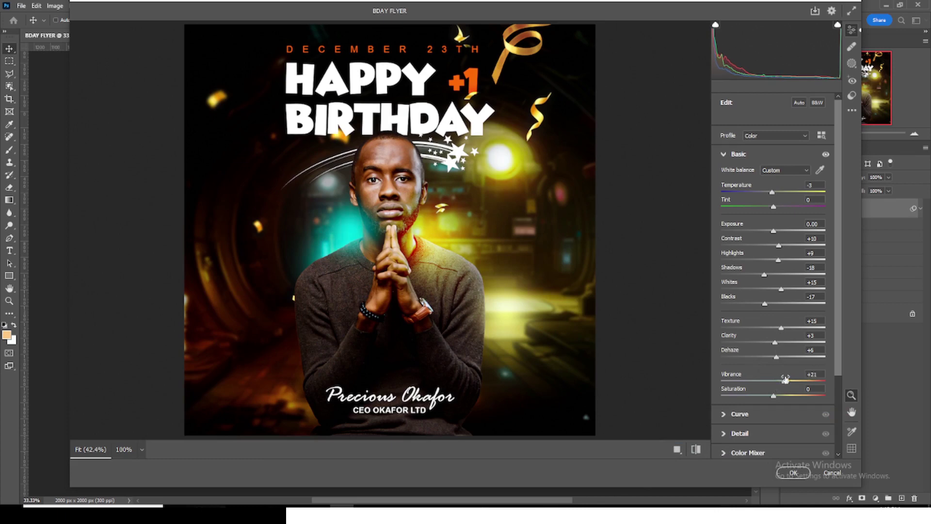
Add grain 7 and a darker vignette, then apply the Camera Raw Filter.
{"action": "left_click", "coordinate": [724, 154]}
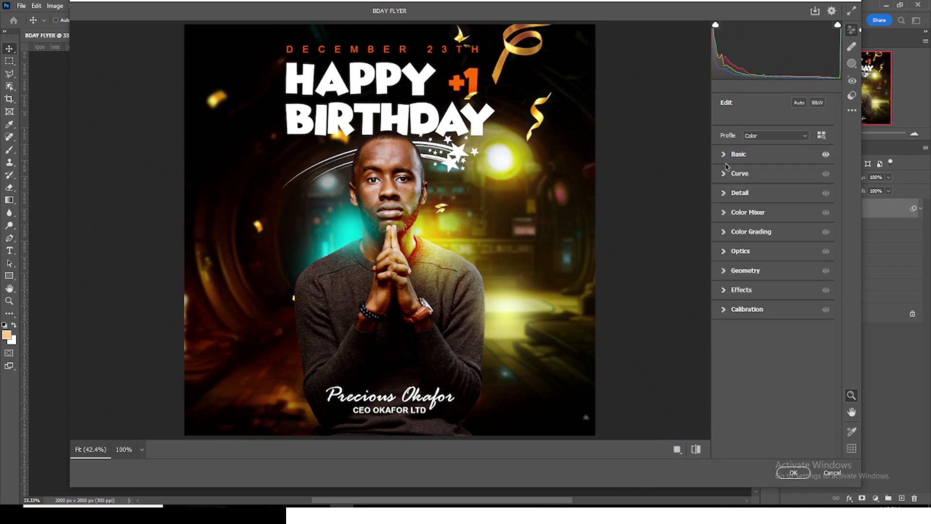
{"action": "left_click", "coordinate": [725, 290]}
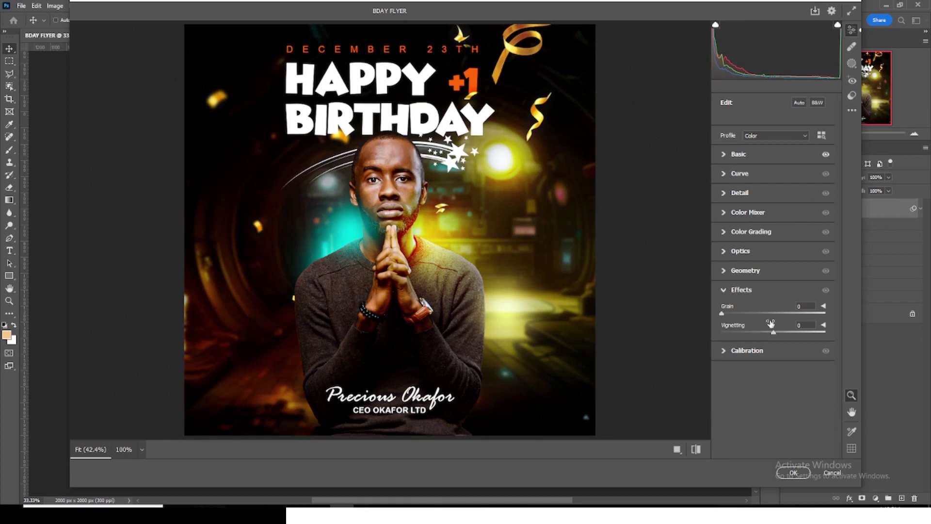
{"action": "left_click_drag", "start_coordinate": [726, 314], "coordinate": [759, 334]}
{"action": "left_click", "coordinate": [795, 472]}
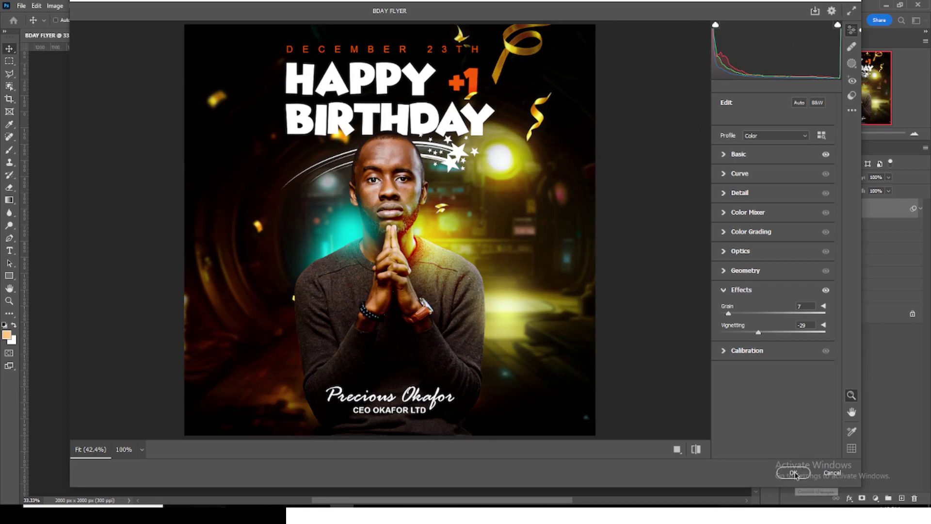